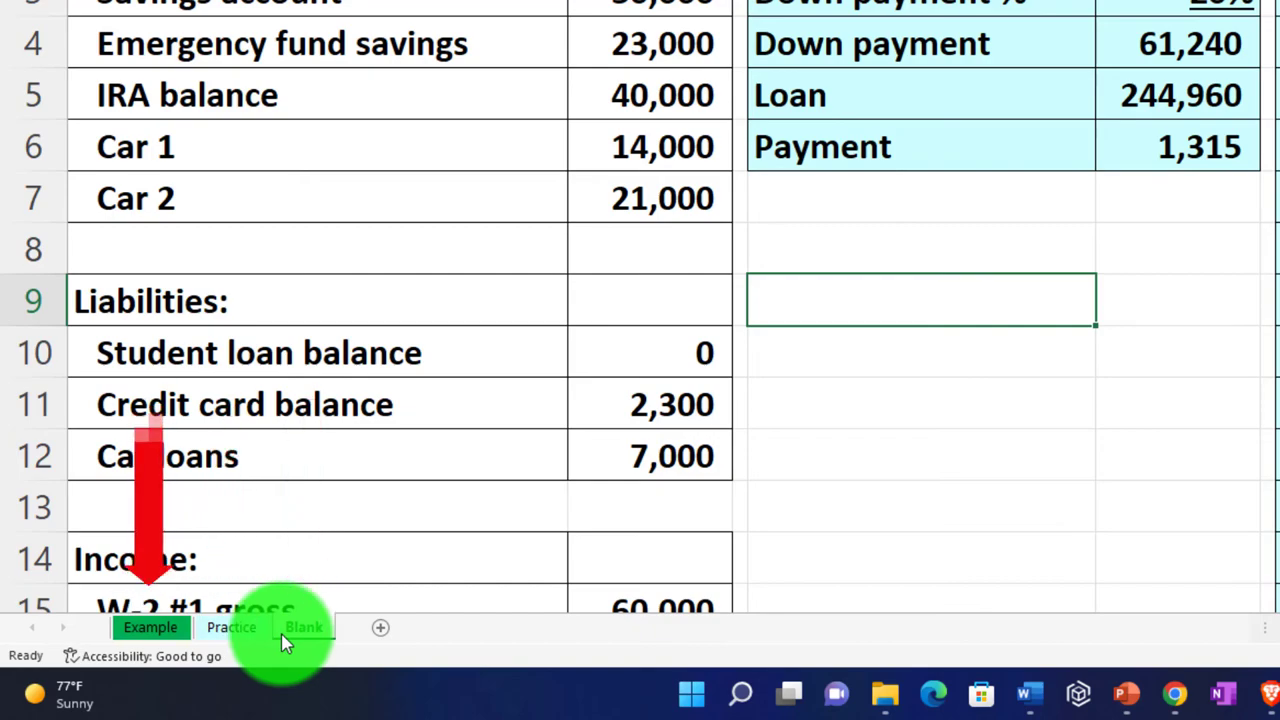
Open the Example sheet and look through its tables from the loan payment across to the income statement and property insurance
left_click(178, 634)
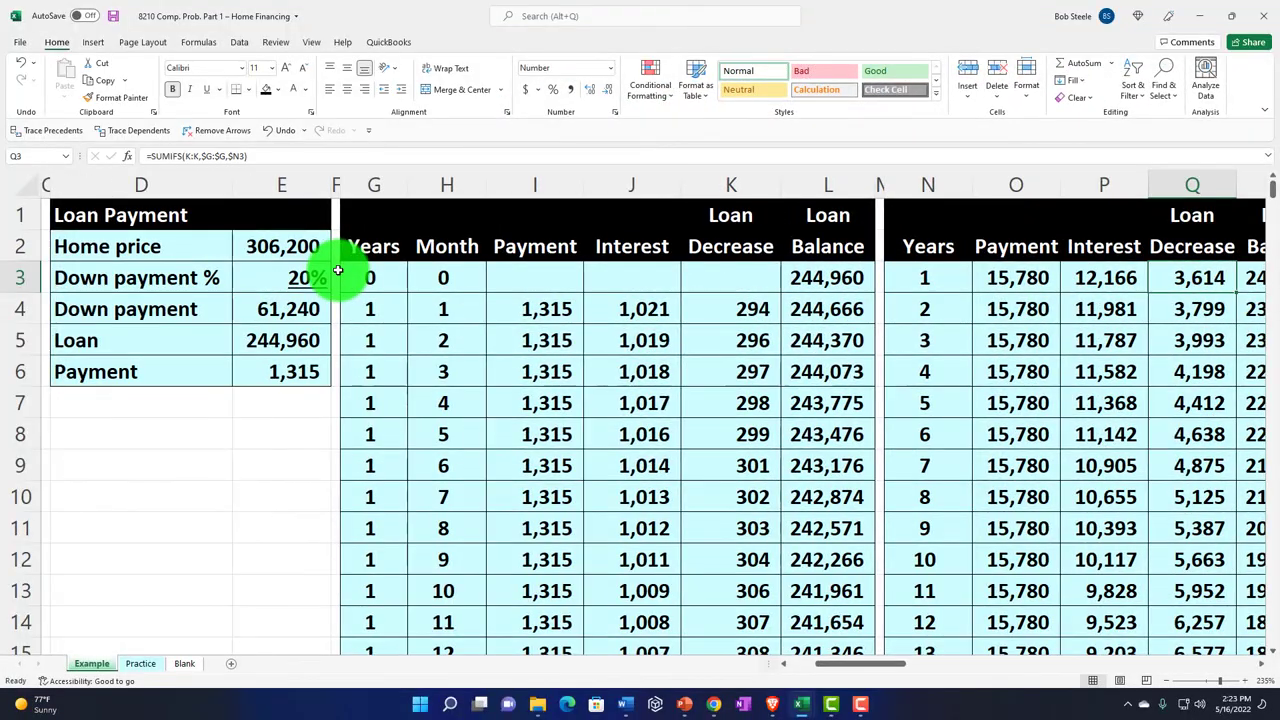
key("Right")
key("Right")
key("Right")
key("Right")
key("Right")
key("Right")
key("Right")
key("Right")
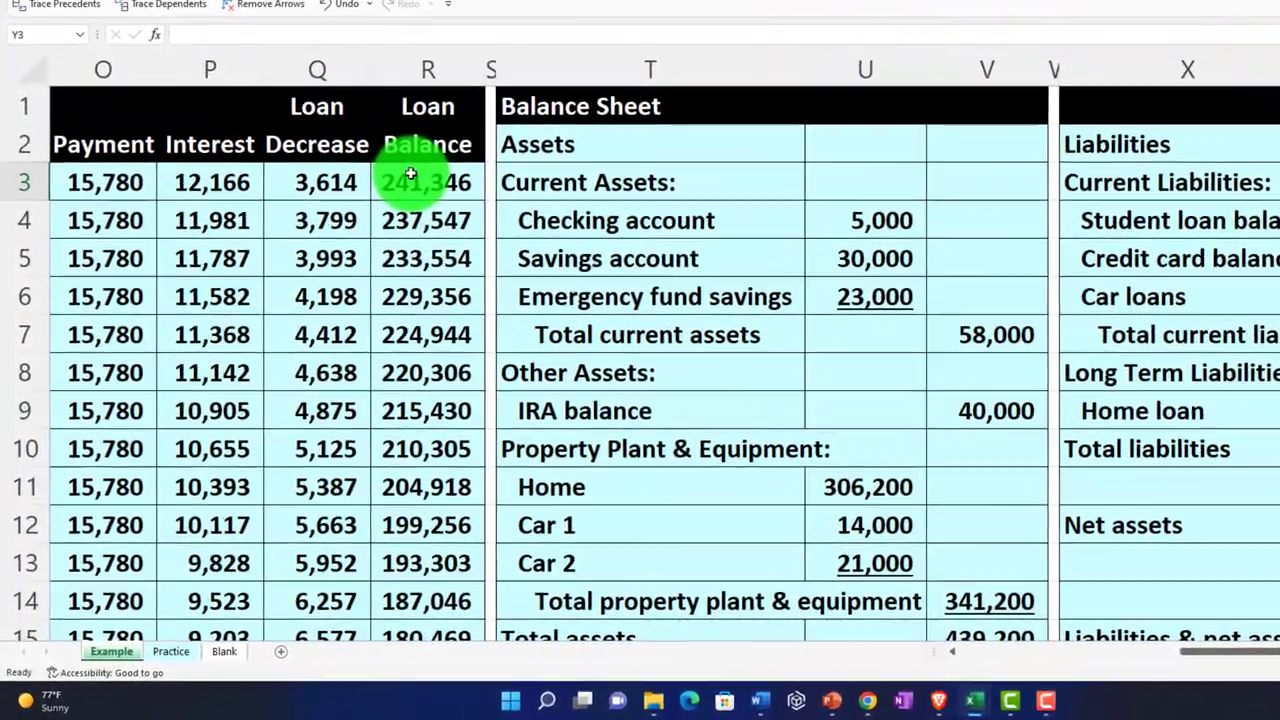
key("Right")
key("Right")
key("Right")
key("Right")
key("Right")
key("Right")
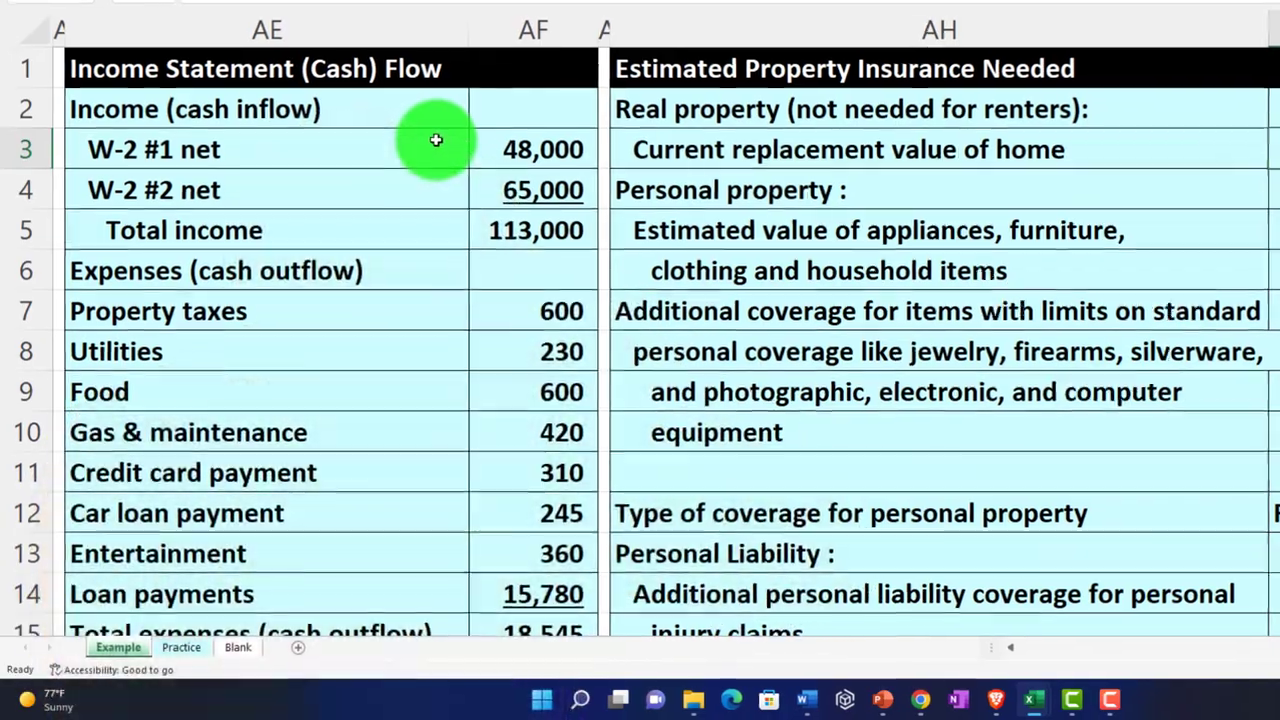
key("Left")
key("Left")
key("Left")
key("Left")
key("Left")
key("Left")
key("Left")
key("Left")
key("Left")
key("Left")
key("Left")
key("Left")
key("Left")
key("Left")
key("Left")
key("Left")
key("Left")
key("Left")
key("Left")
key("Left")
key("Left")
key("Left")
key("Left")
key("Left")
key("Left")
key("Left")
key("Left")
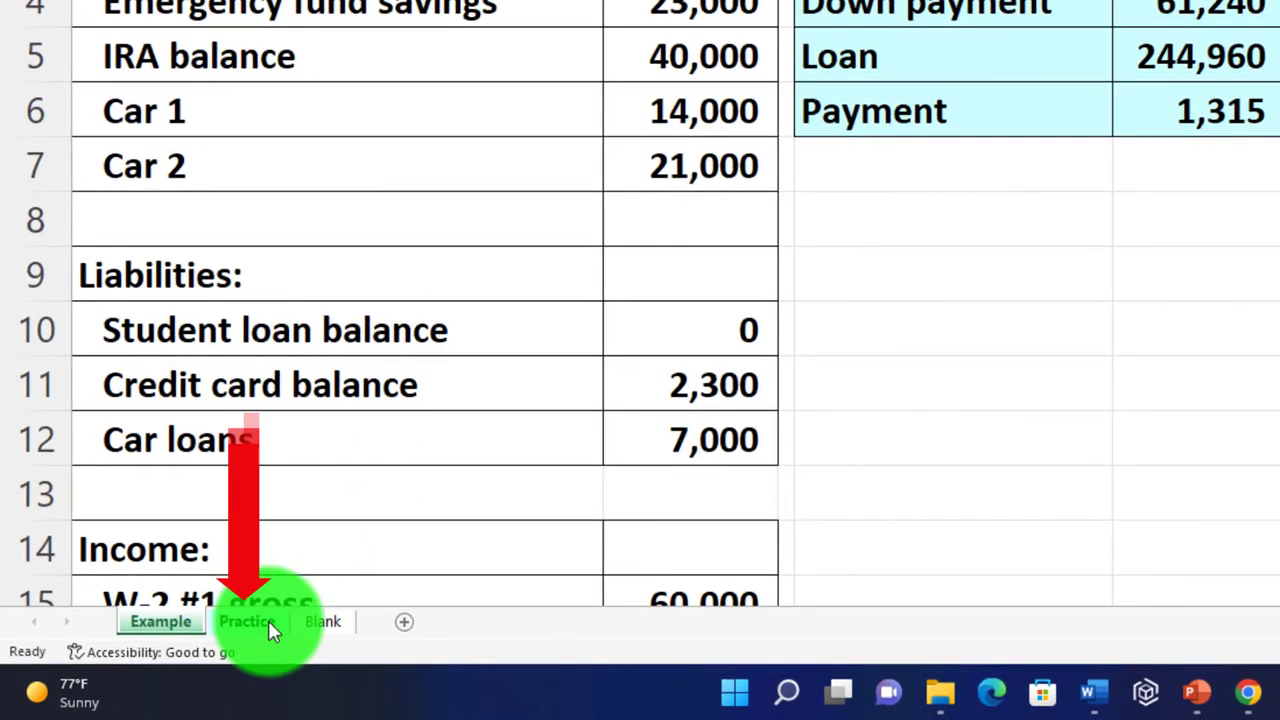
View the Practice sheet, open the Blank sheet and look over its loan payment and amortization tables
left_click(264, 622)
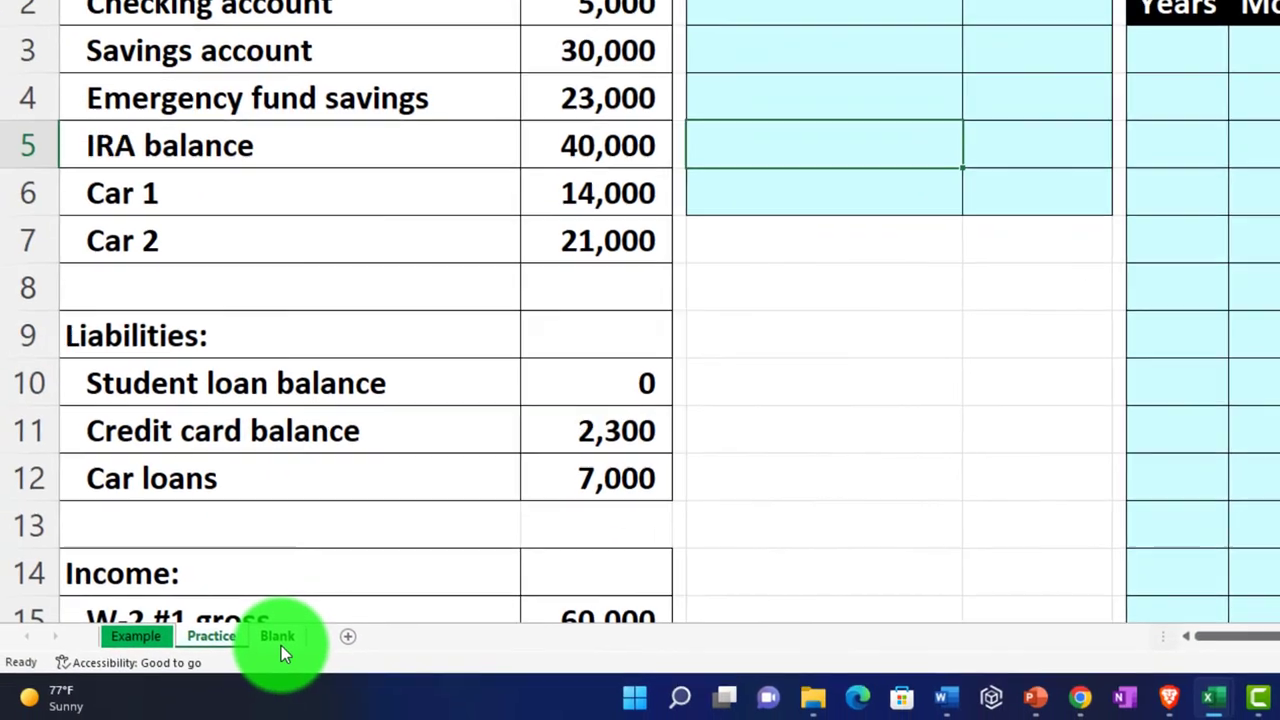
left_click(180, 694)
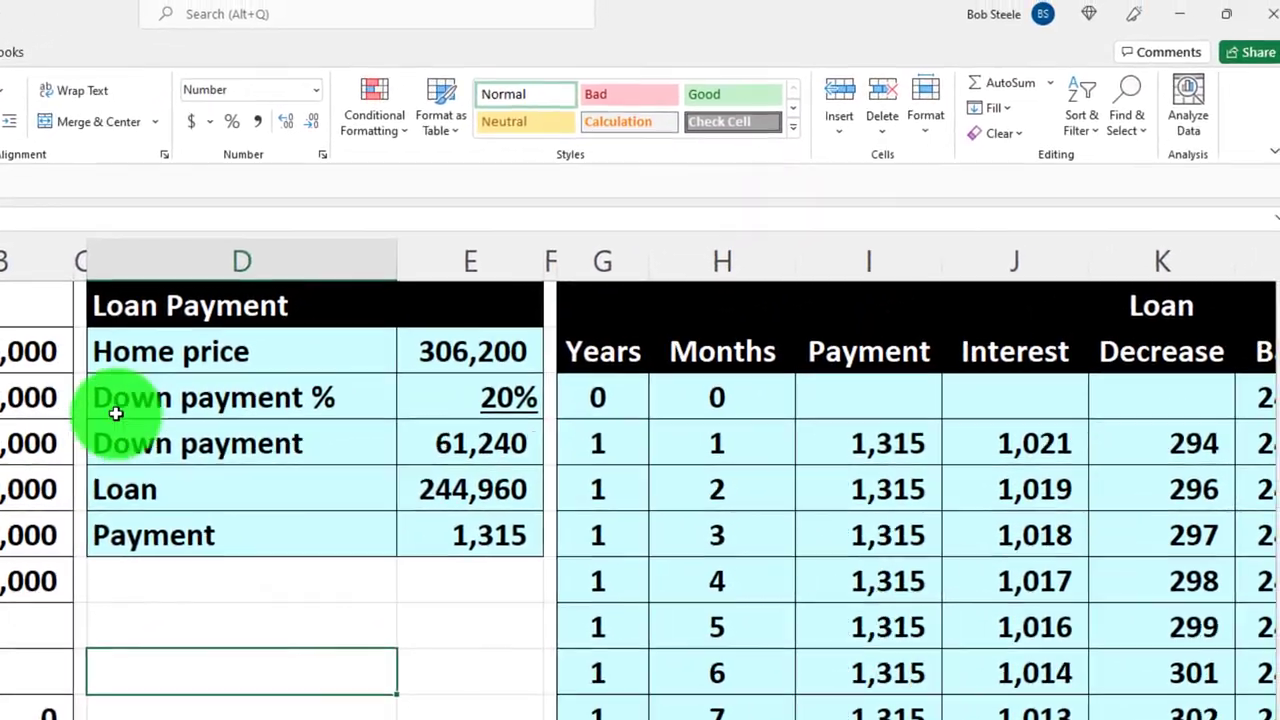
left_click(116, 413)
key("Right")
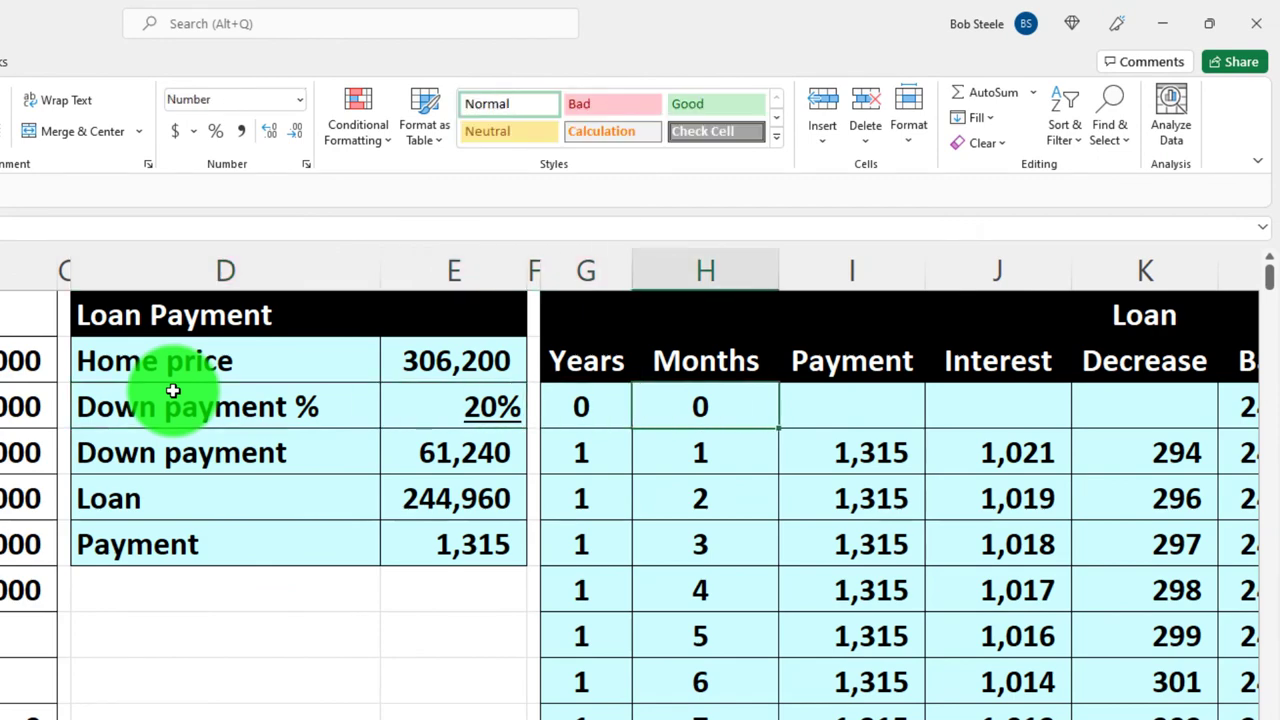
key("Right")
key("Right")
key("Right")
key("Right")
key("Right")
key("Right")
key("Right")
key("Right")
key("Right")
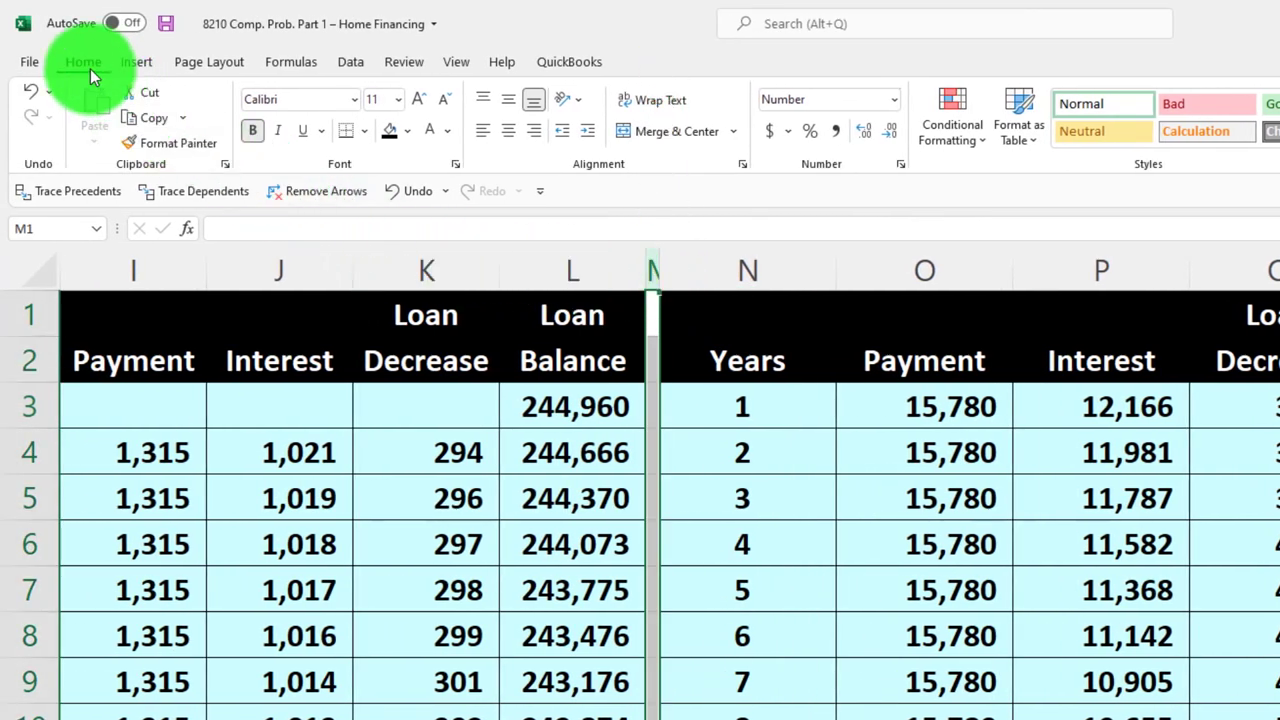
Copy the narrow spacer column M's format and width to column S with Format Painter
left_click(145, 155)
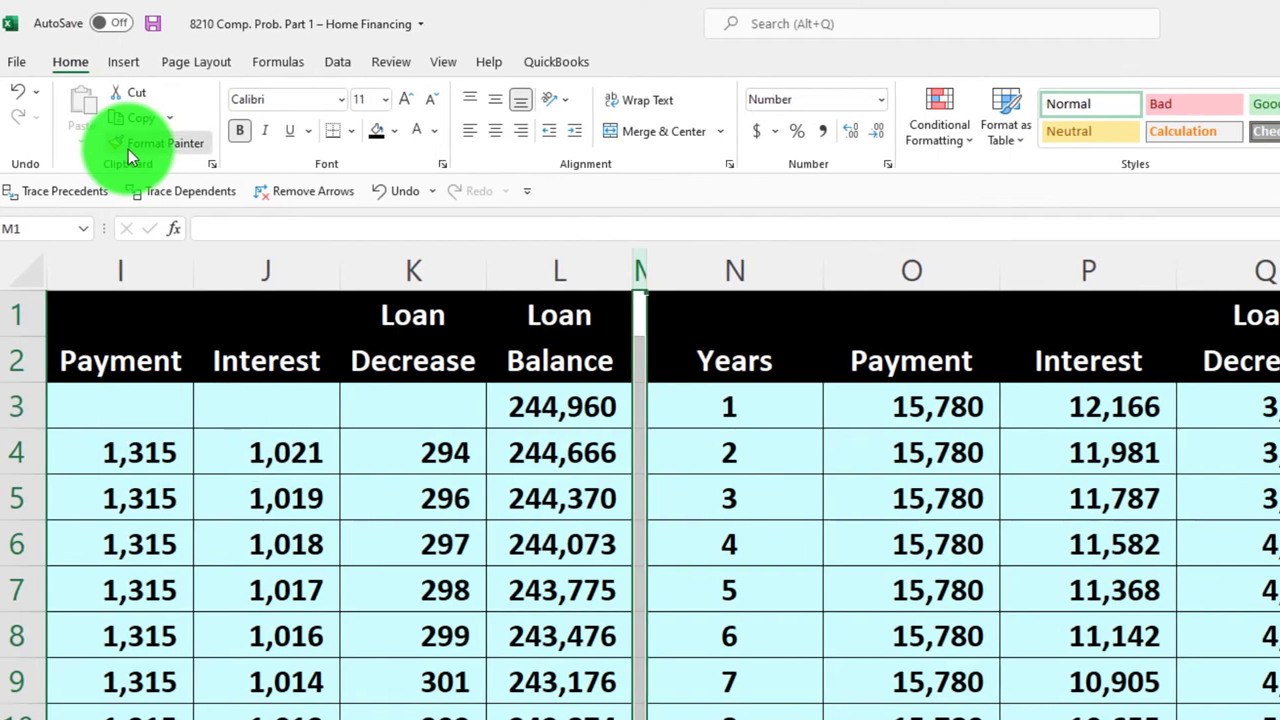
left_click(1235, 268)
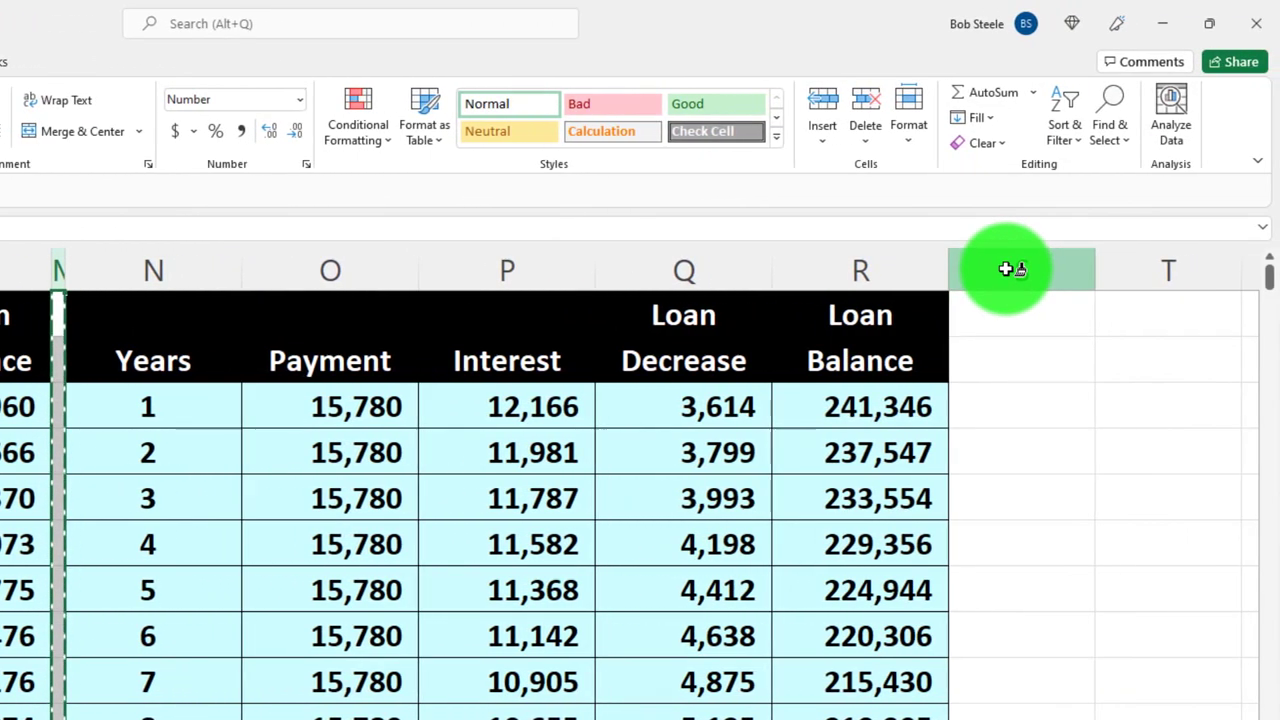
Hide columns C through R so the empty area from column T sits beside the data in columns A and B
left_click(893, 268)
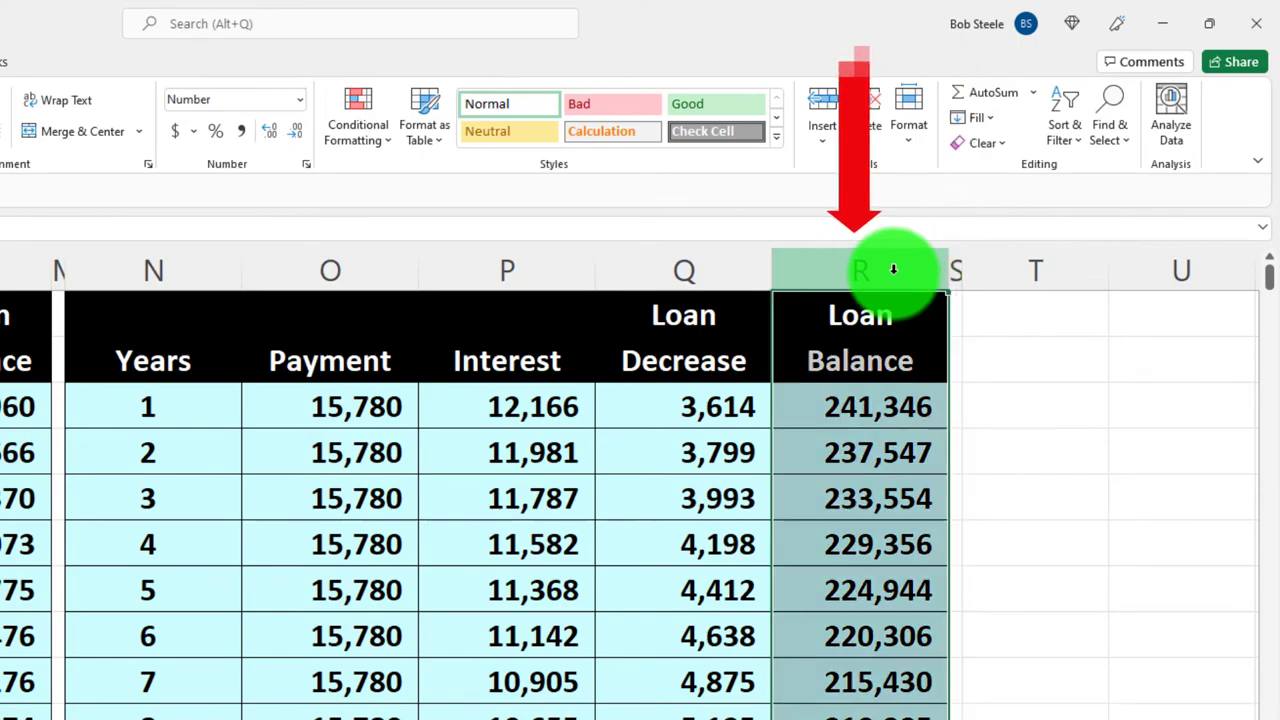
left_click_drag(893, 268, 316, 217)
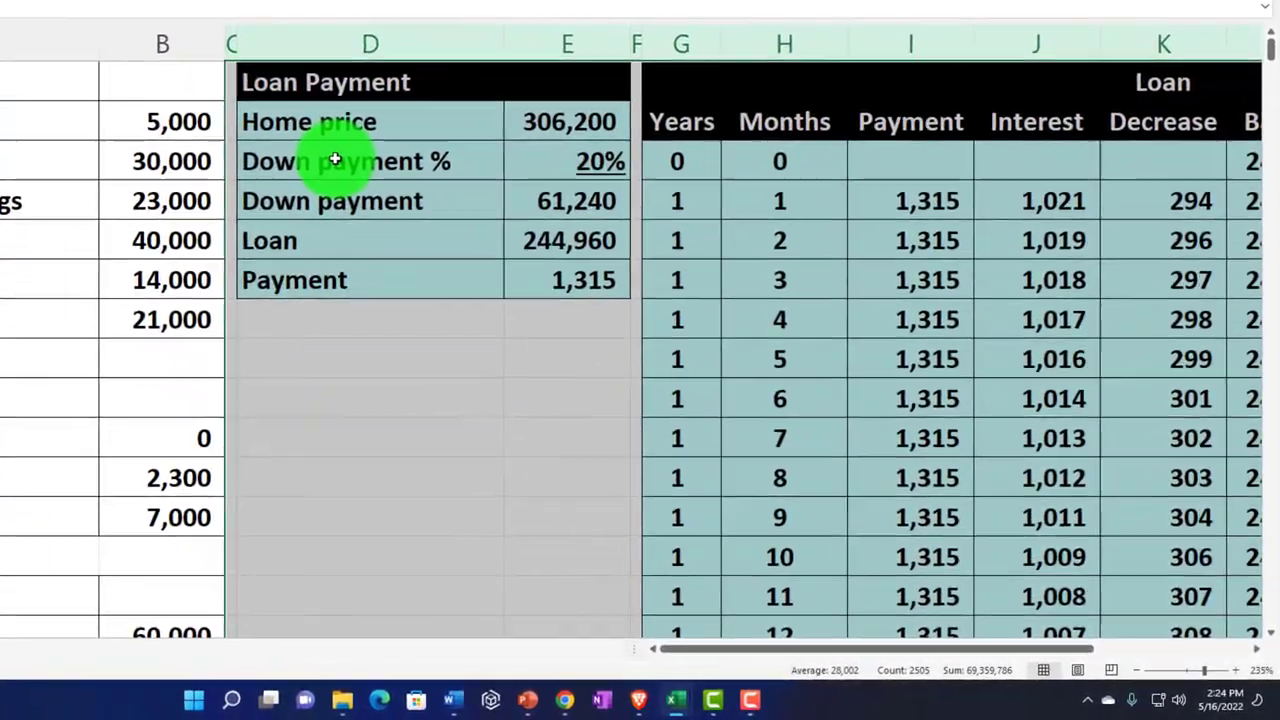
right_click(335, 160)
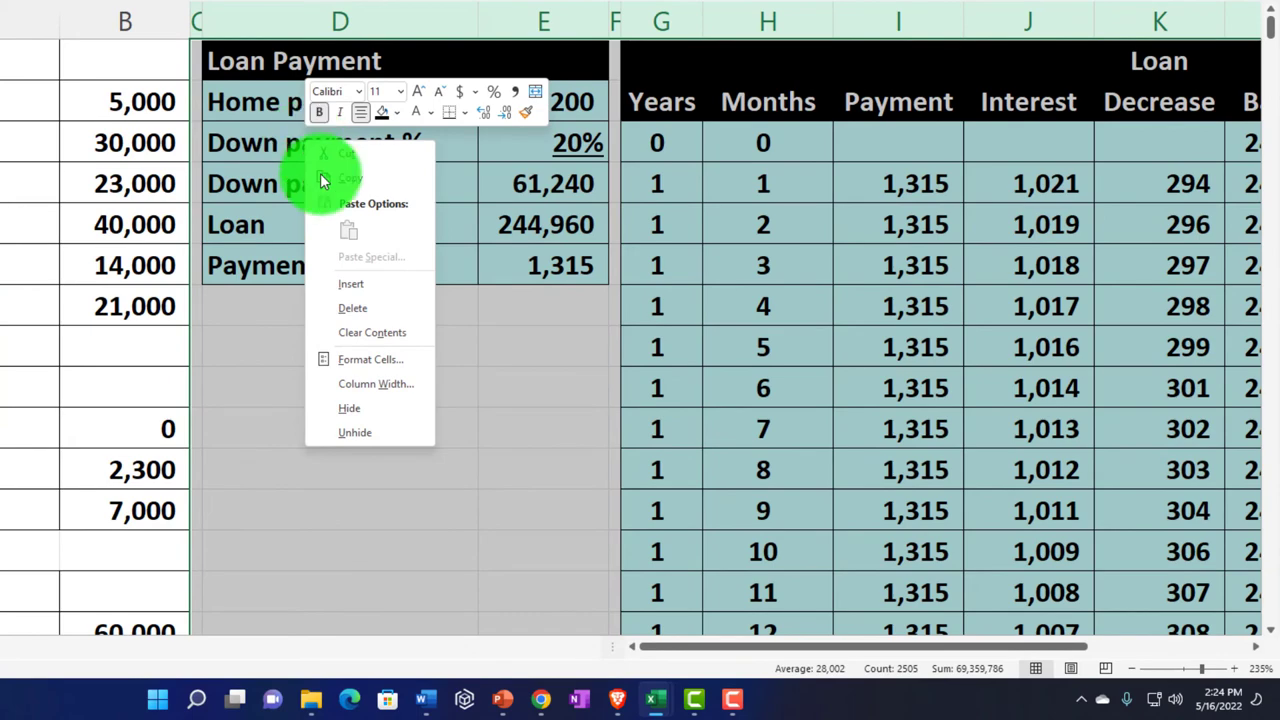
left_click(368, 411)
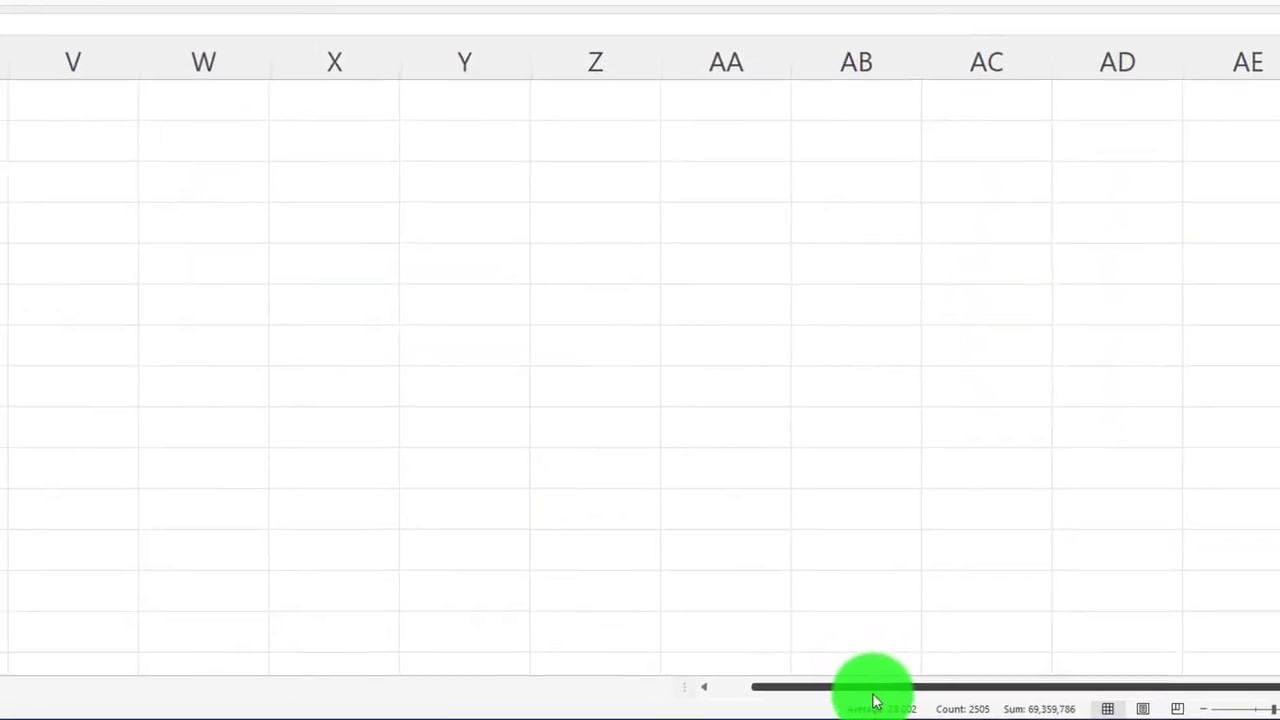
left_click_drag(873, 690, 800, 690)
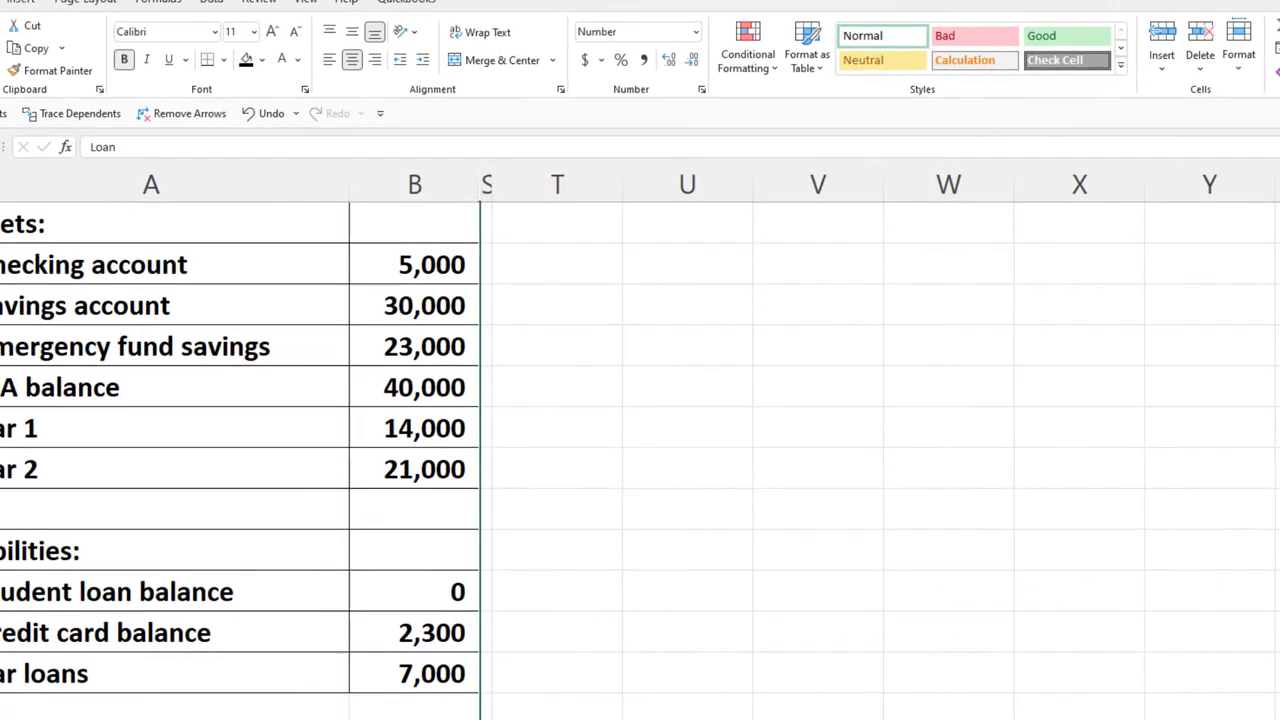
left_click(323, 100)
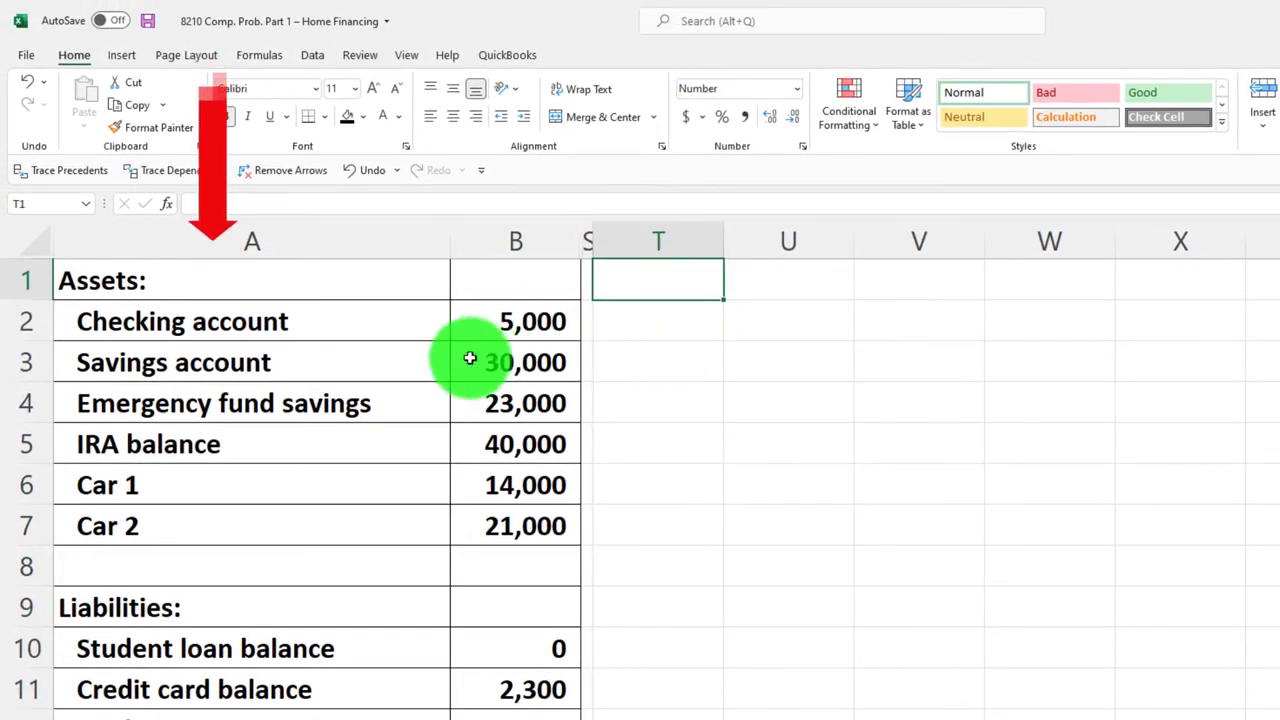
left_click(402, 331)
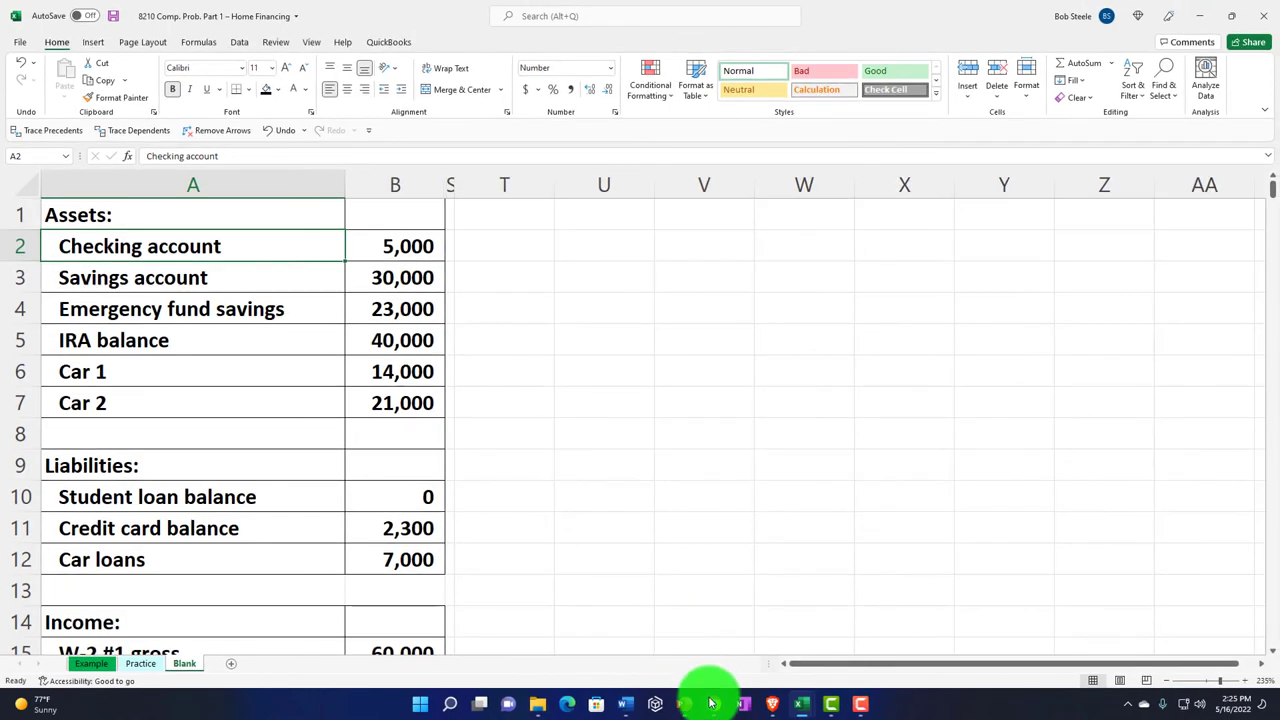
Switch to Chrome, look over the Personal Capital, Quicken search, QuickBooks and Wave pages, and return to the Excel workbook
left_click(710, 703)
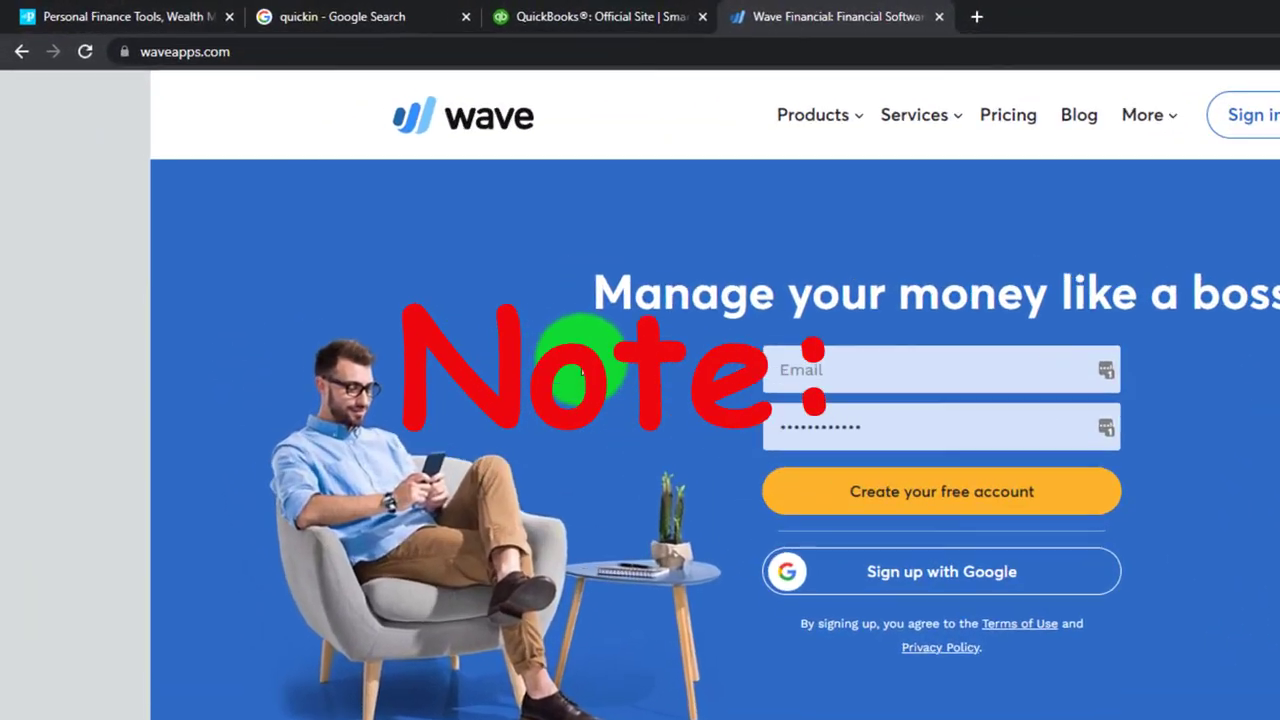
left_click(172, 21)
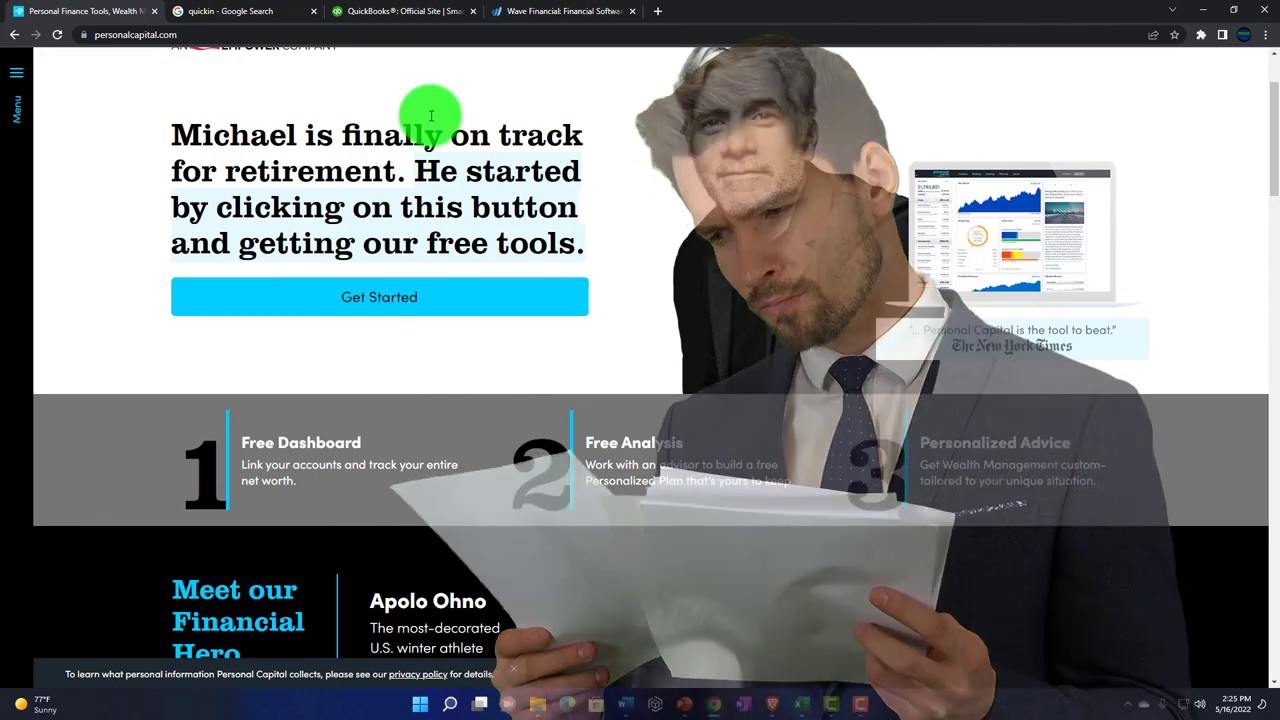
left_click(251, 11)
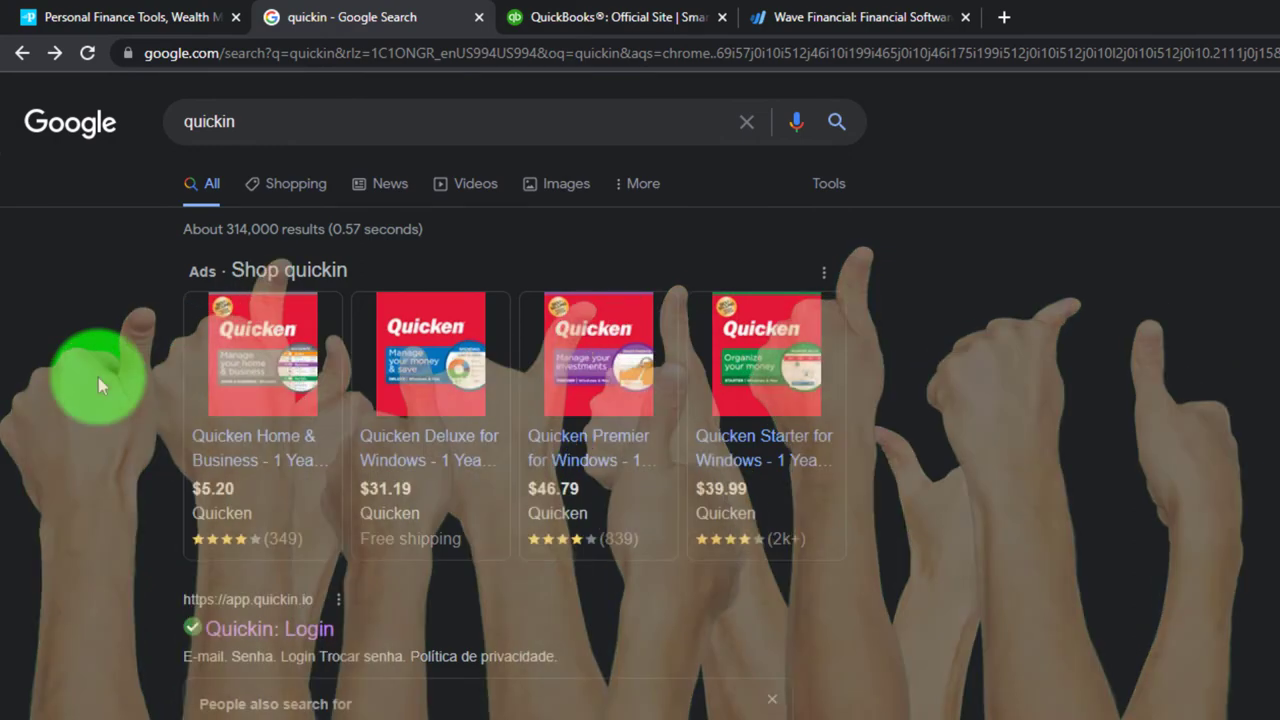
mouse_move(194, 366)
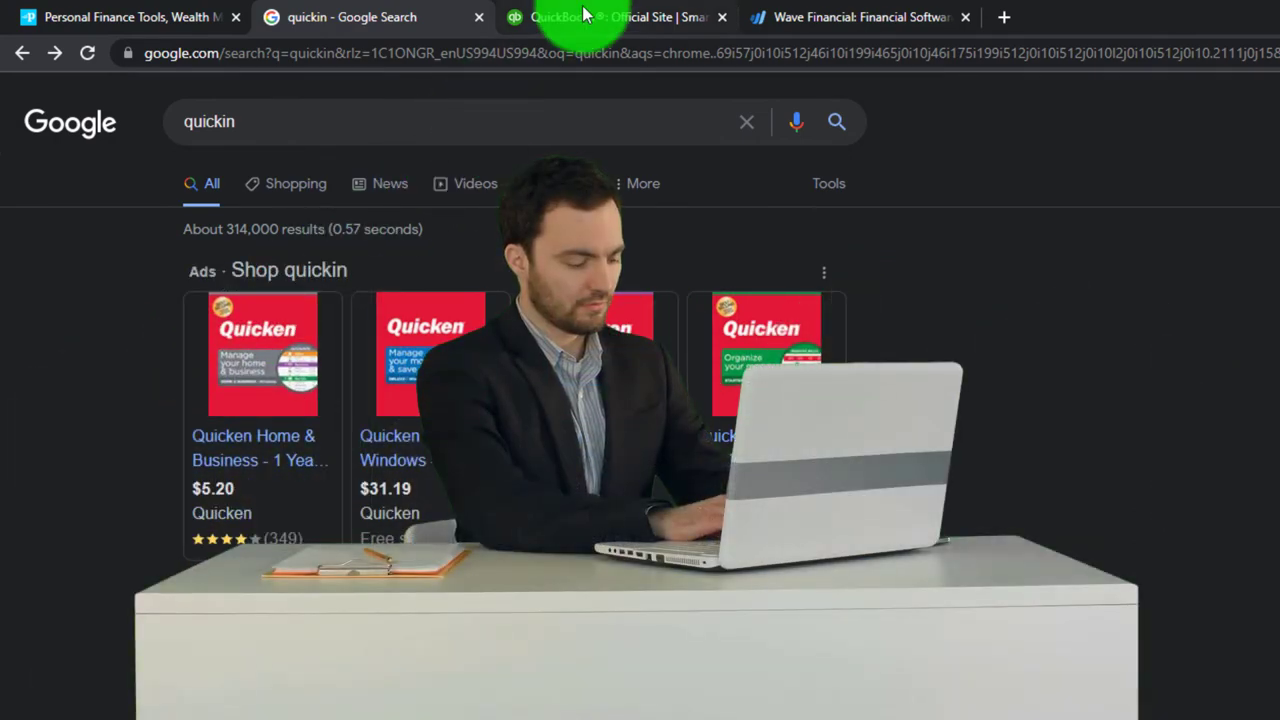
left_click(585, 14)
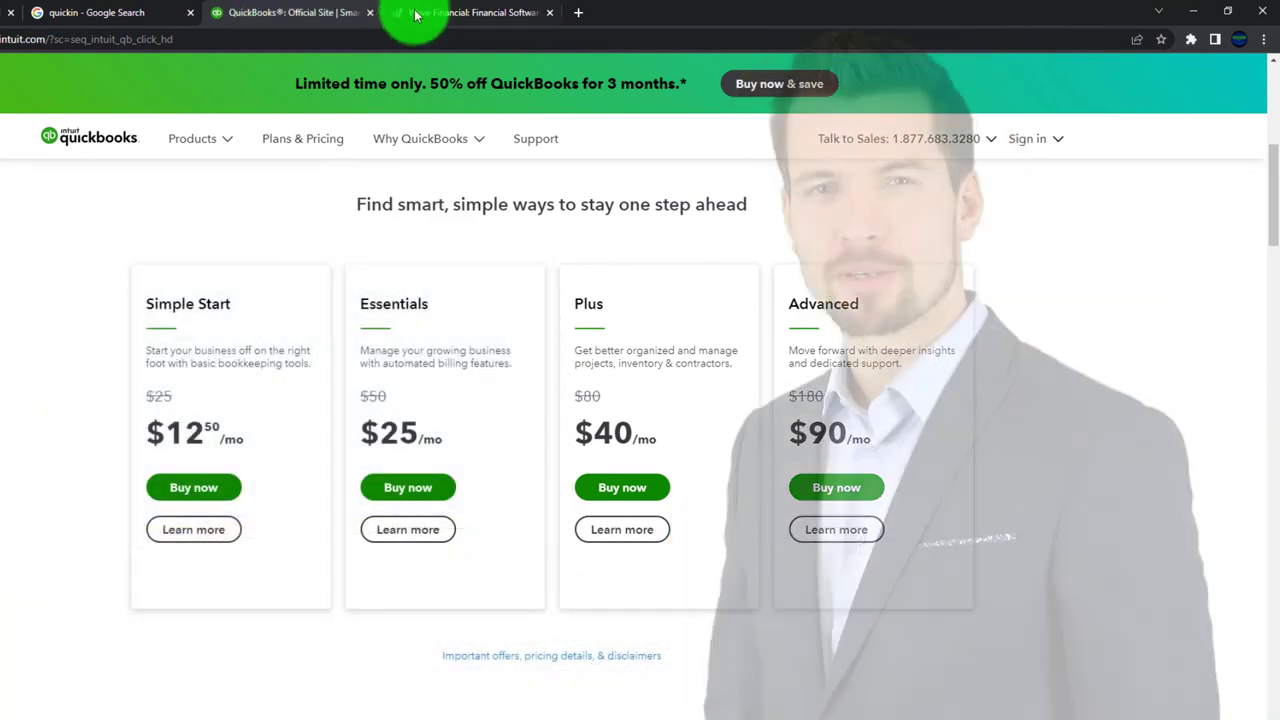
left_click(415, 14)
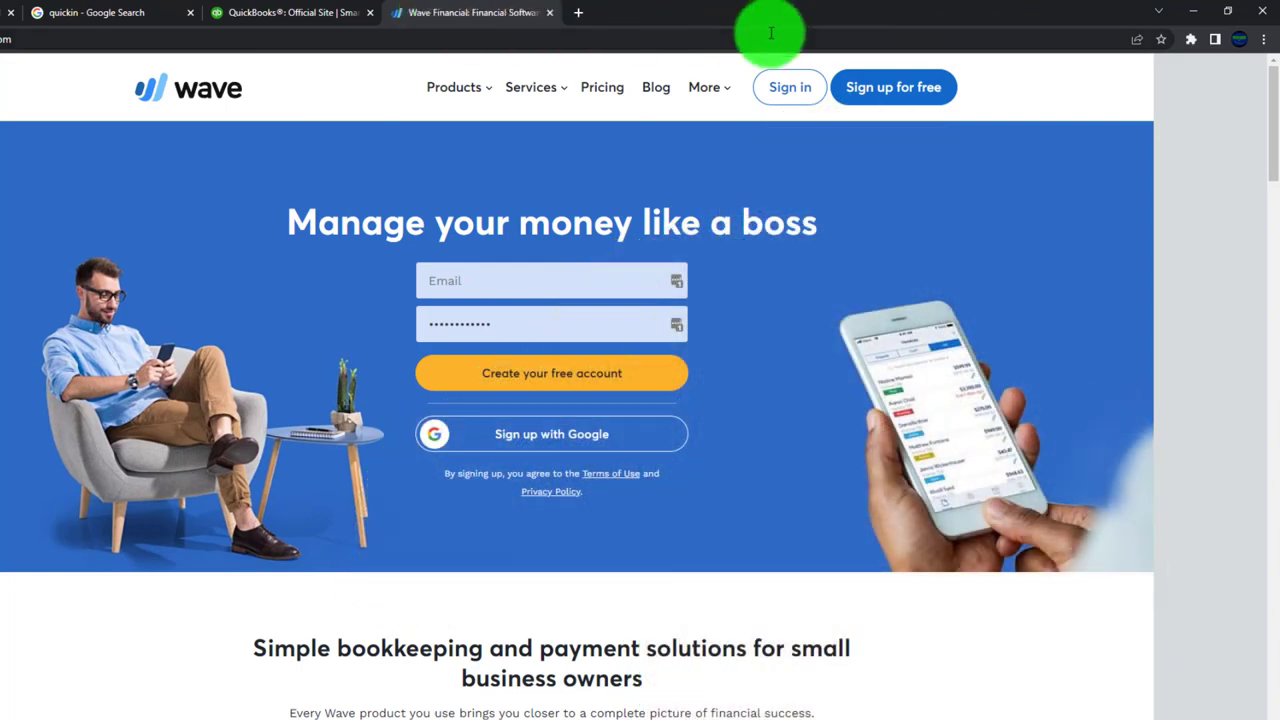
left_click(1196, 12)
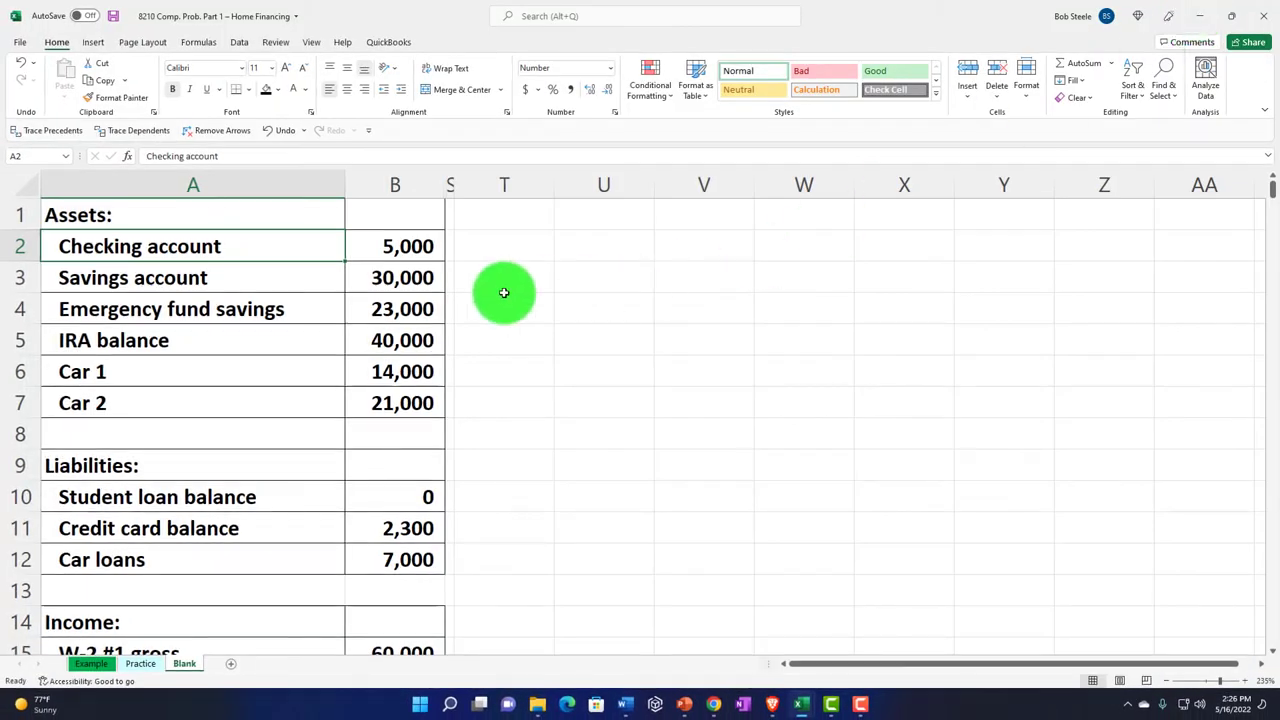
Enter the heading "Balance Sheet" in T1 and format T1:W1 with a black fill and white text
mouse_move(220, 245)
left_mouse_down()
mouse_move(377, 309)
mouse_move(377, 394)
left_mouse_up()
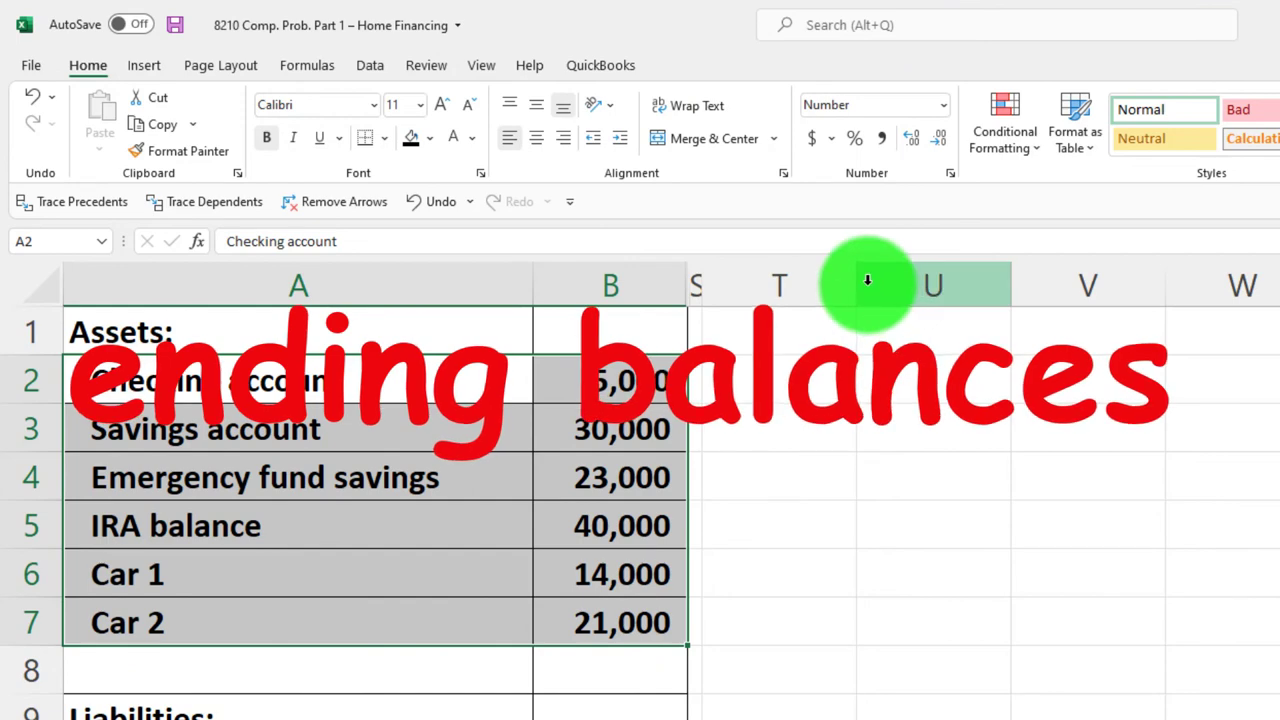
left_click(803, 329)
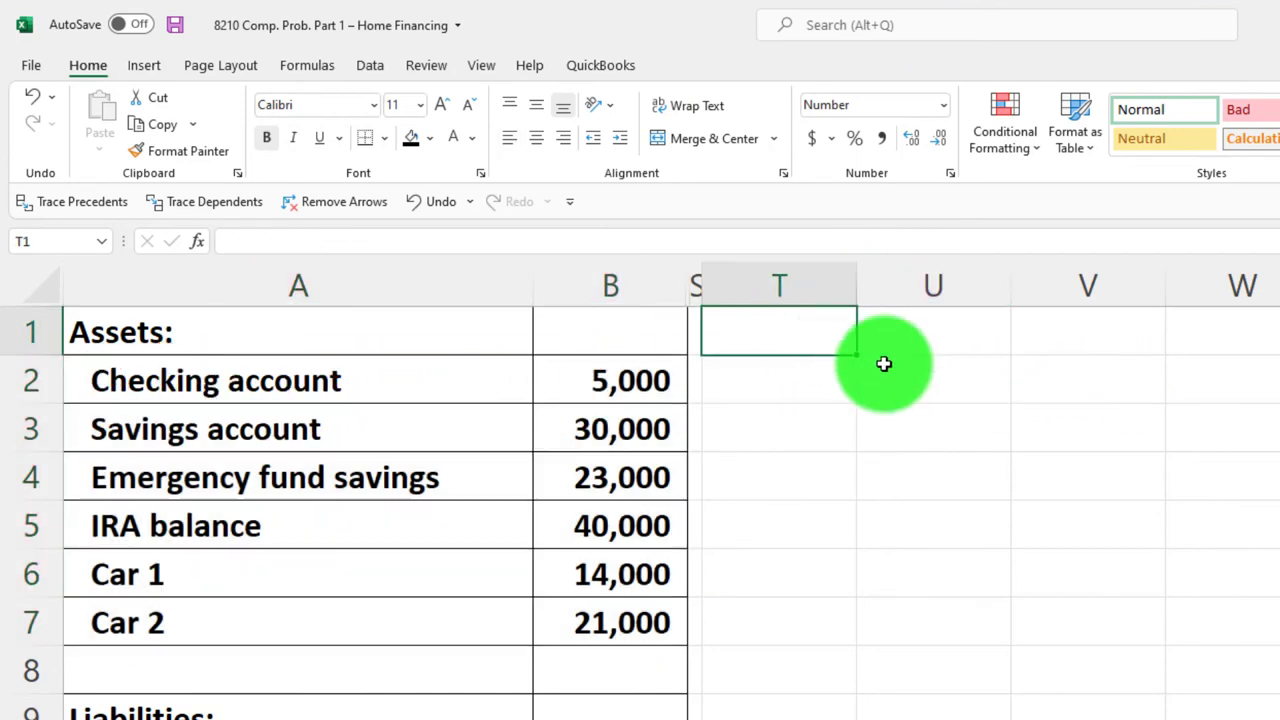
type("Balance Sheet")
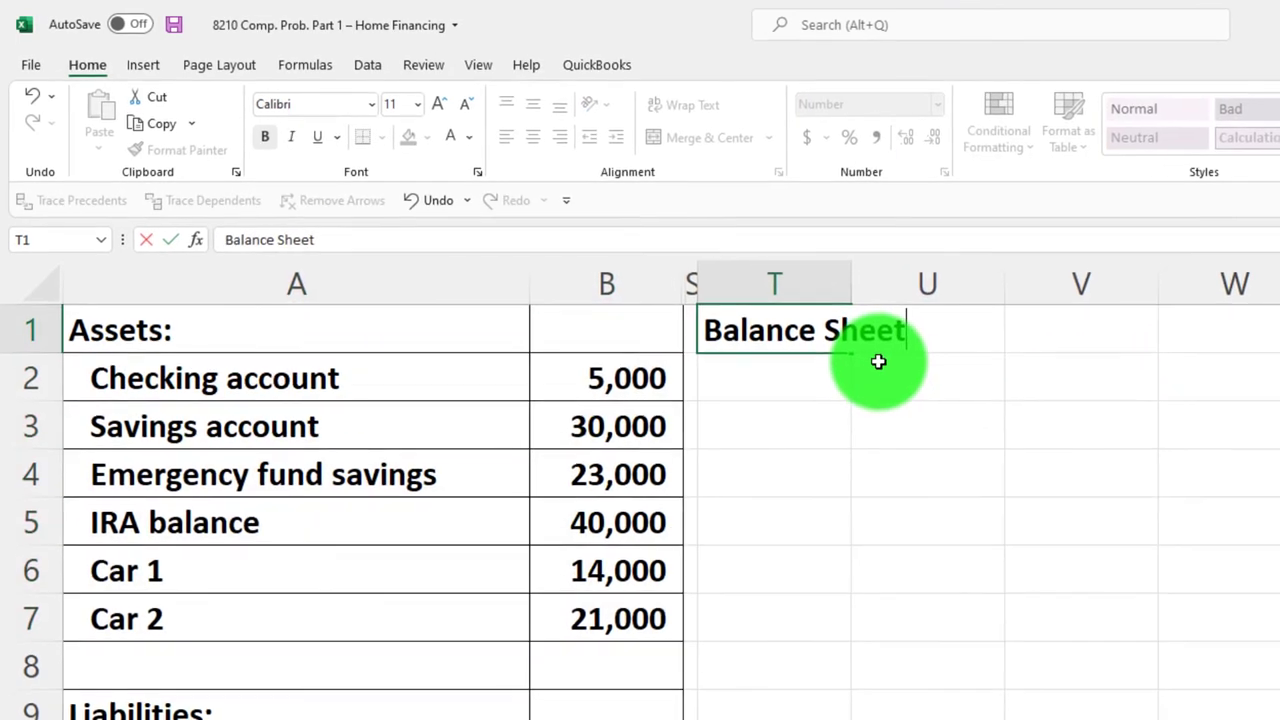
key("Return")
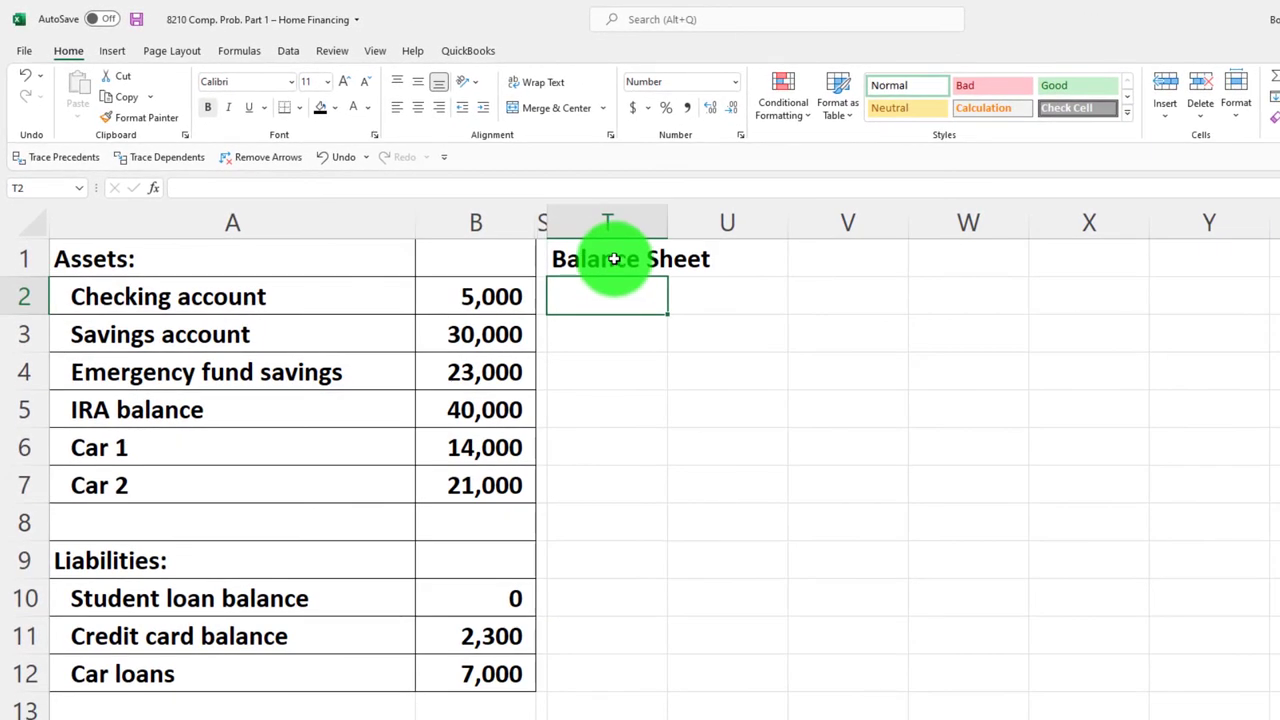
left_click_drag(609, 257, 925, 259)
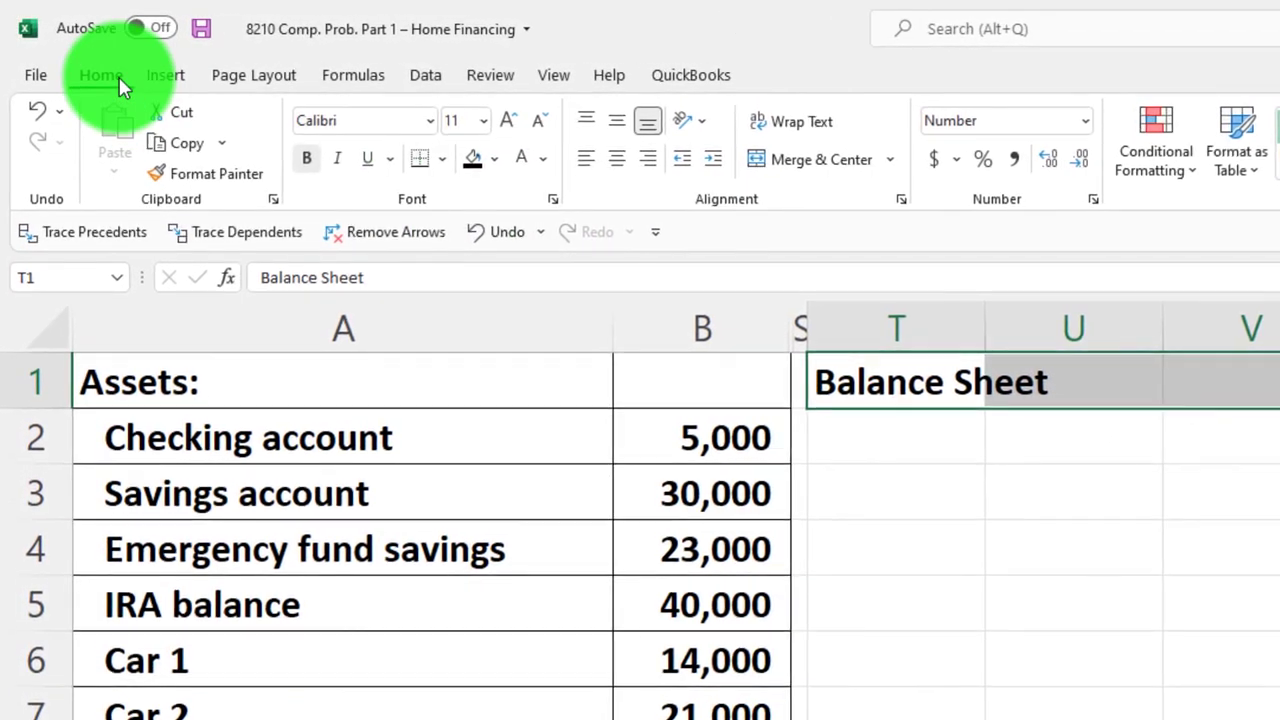
left_click(463, 163)
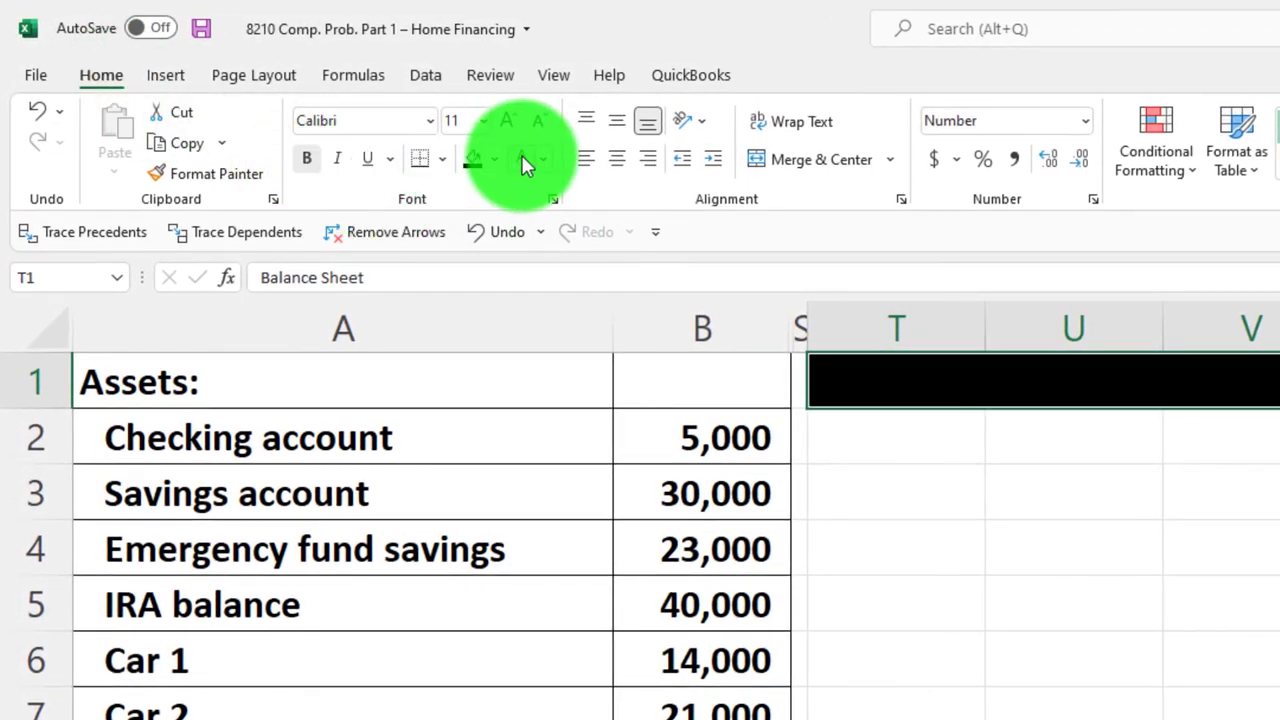
Enter the labels "Asset" in T2 and "Currenta assets:" in T3 under the heading
double_click(878, 427)
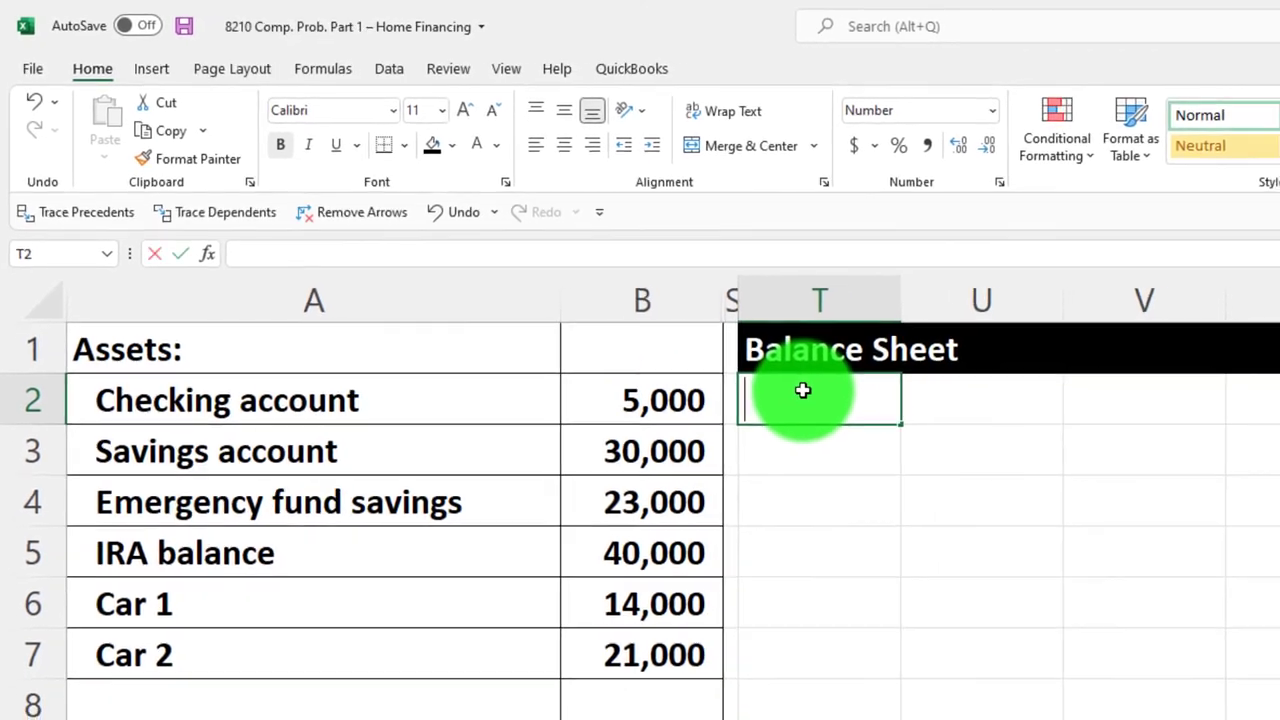
type("Asset")
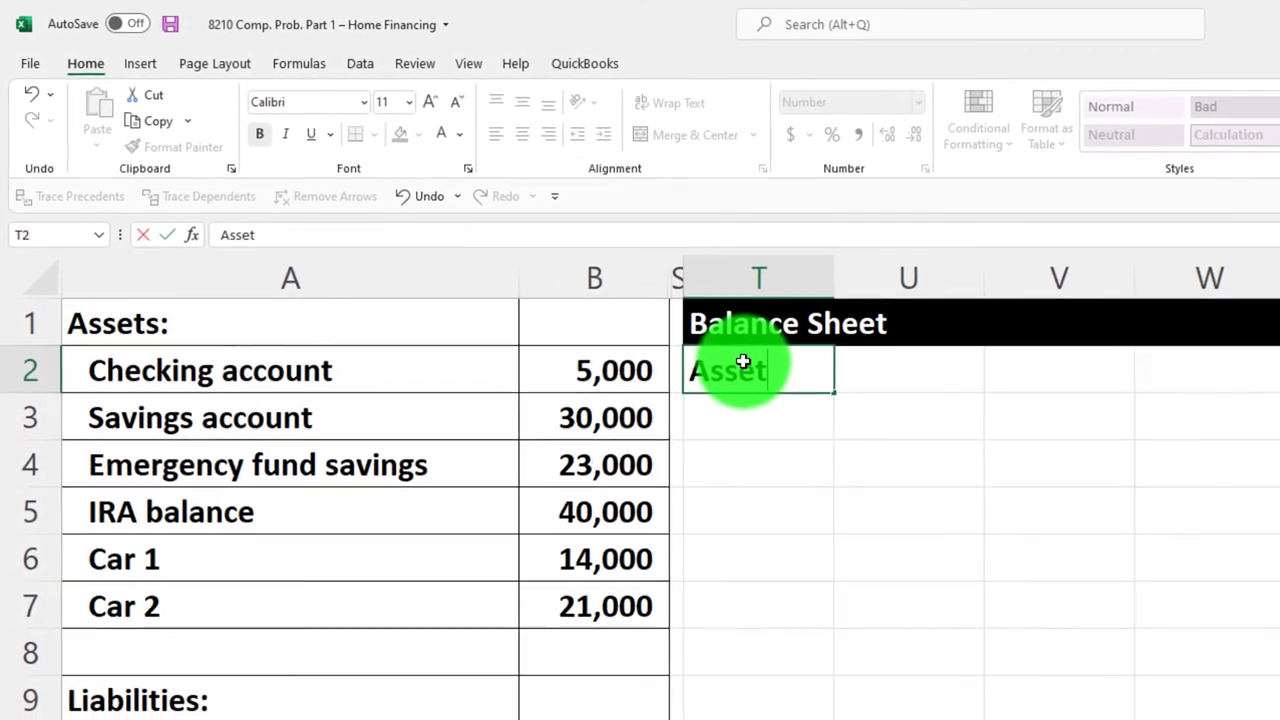
key("Return")
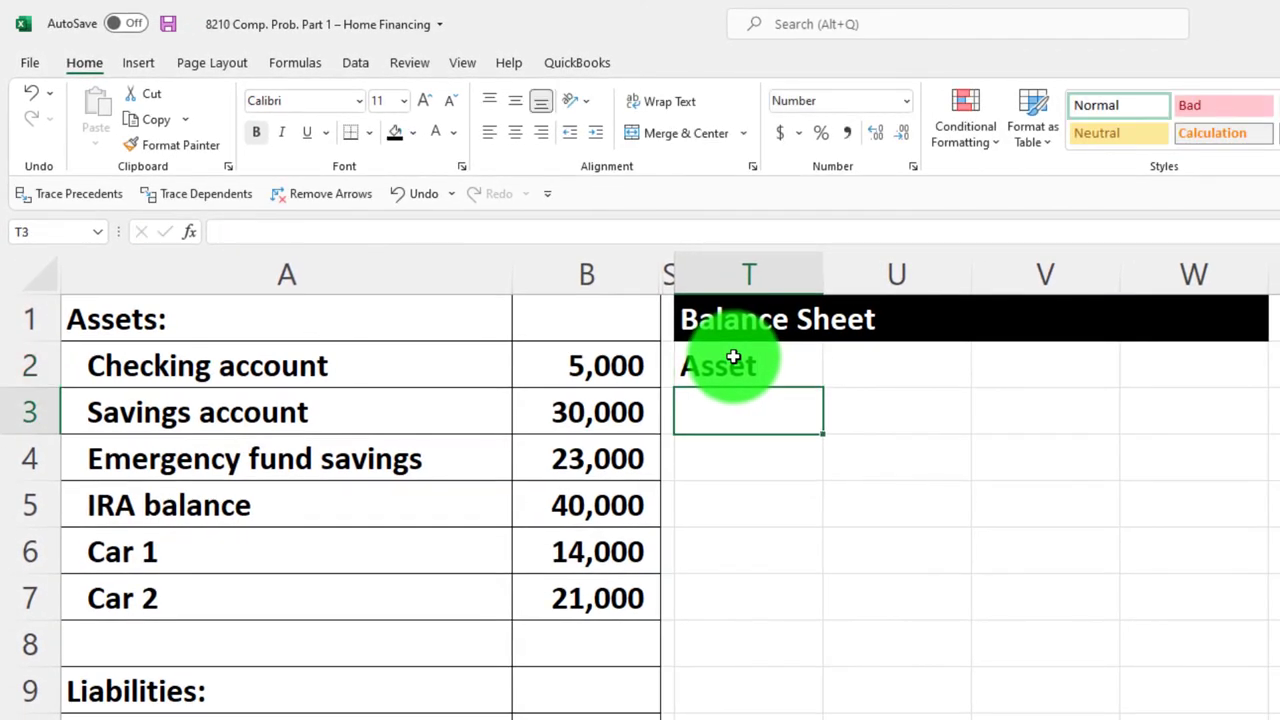
type("Currenta assets:")
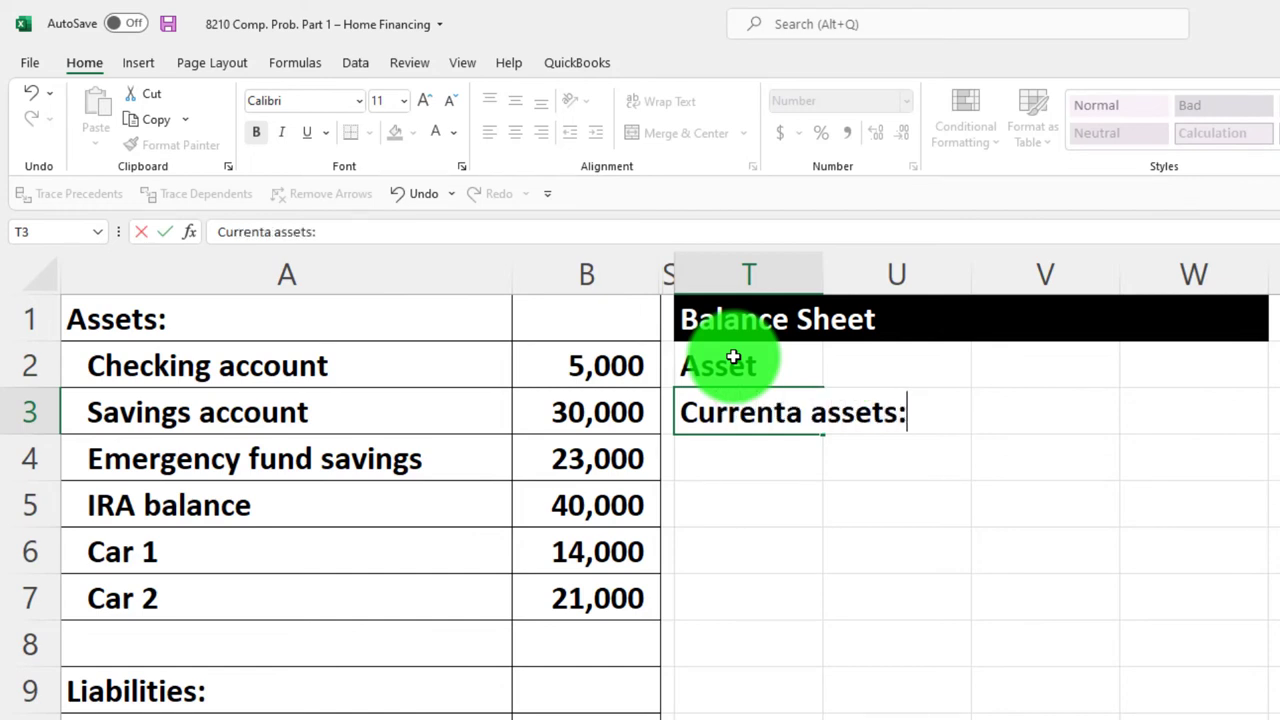
key("Return")
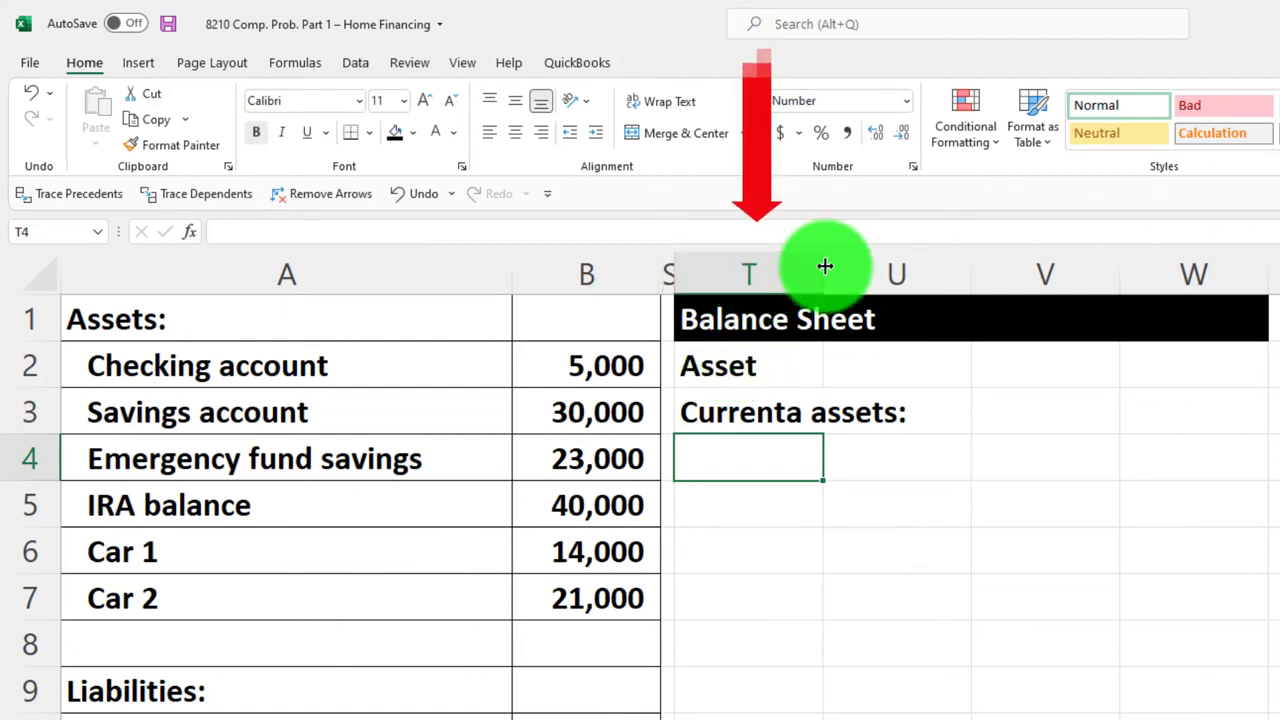
Widen column T and link T4 to the Checking account label in A2
left_click_drag(825, 266, 1022, 276)
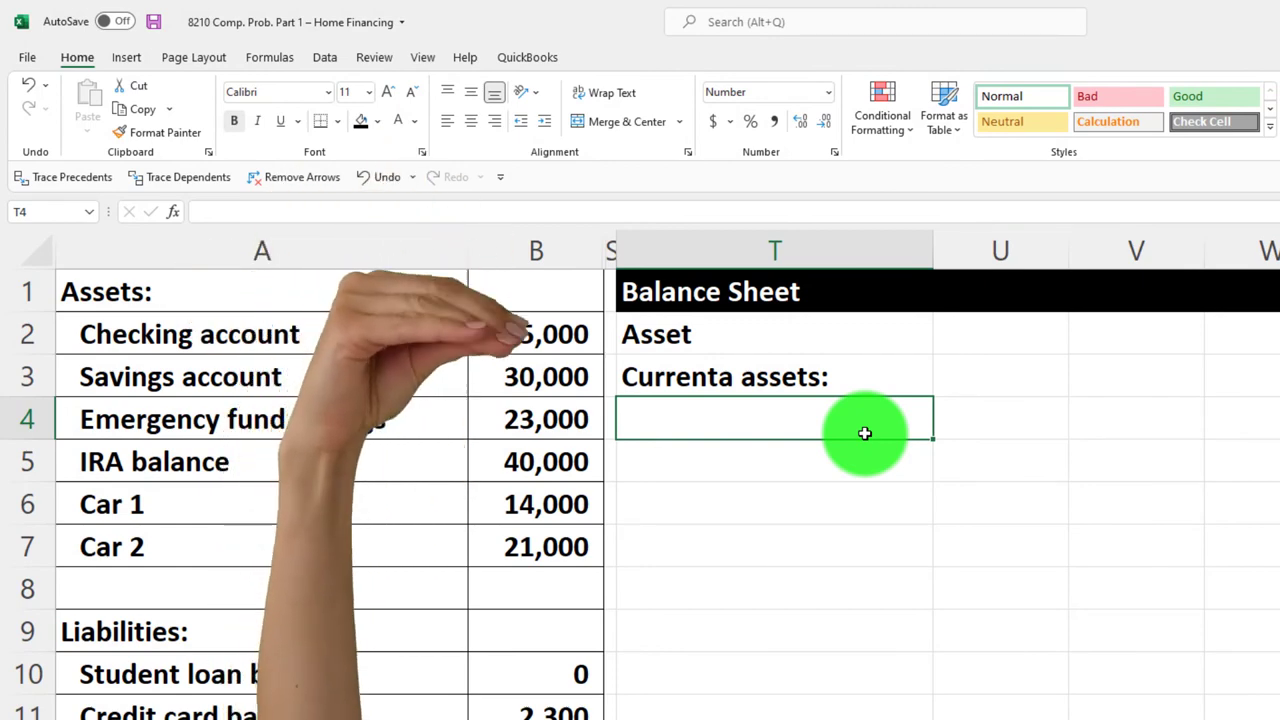
type("=")
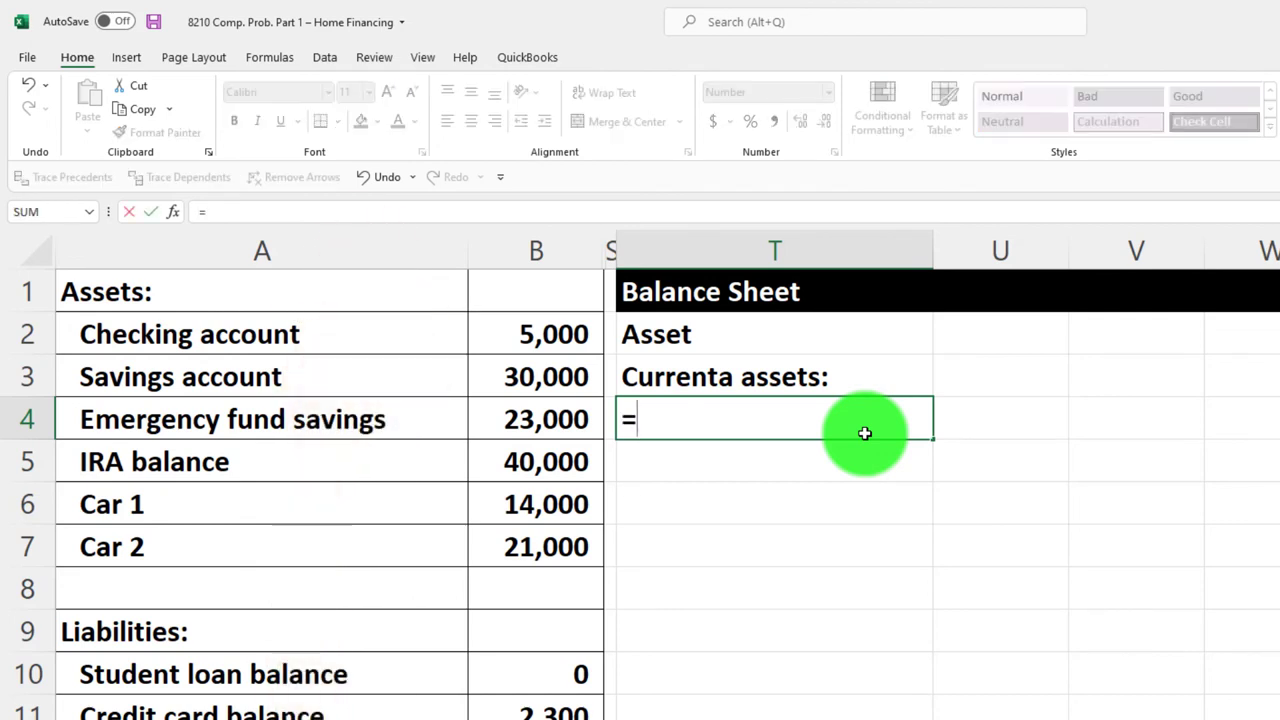
key("Left")
key("Left")
key("Up")
key("Up")
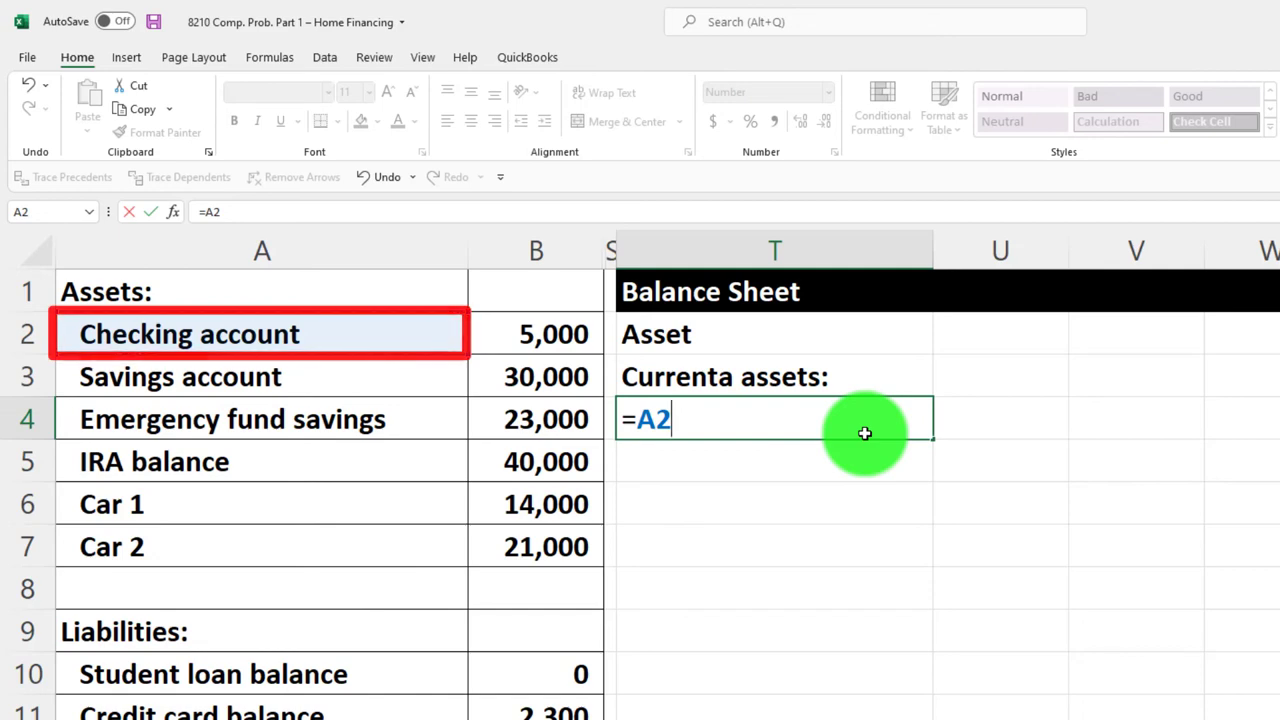
key("Tab")
Link U4 to the checking account amount in B2
type("=")
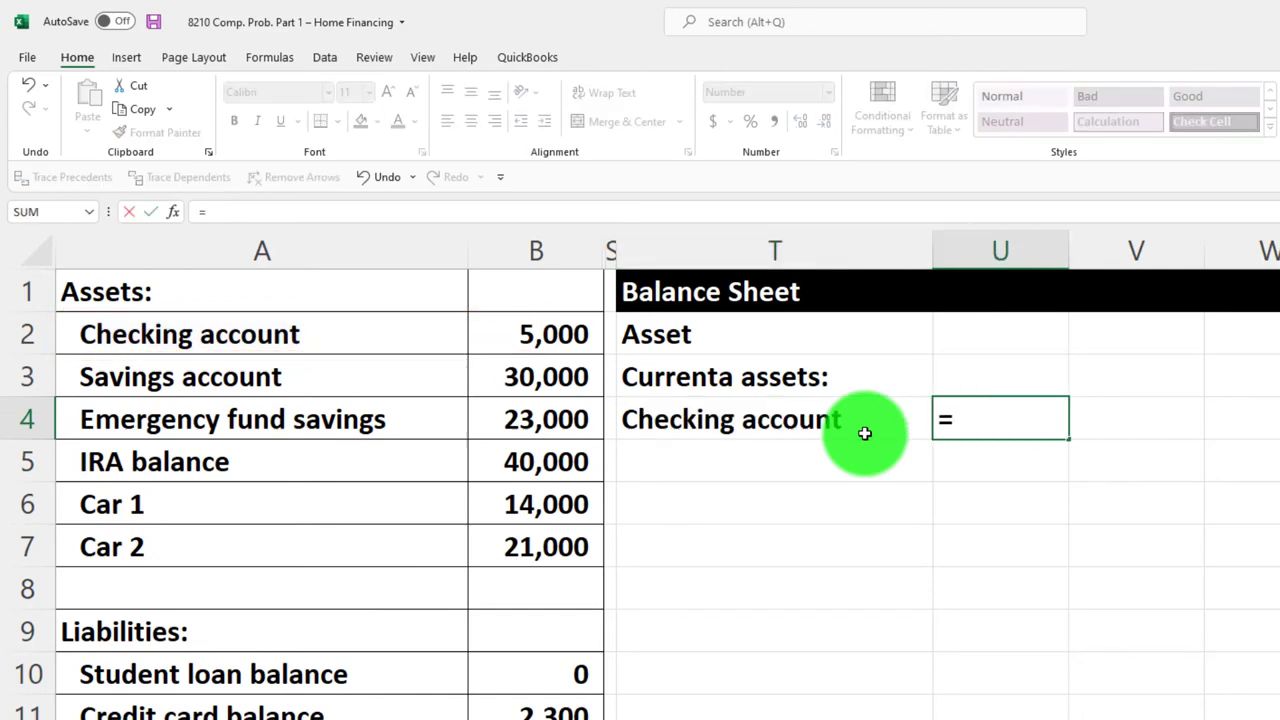
key("Left")
key("Left")
key("Left")
key("Up")
key("Up")
key("Return")
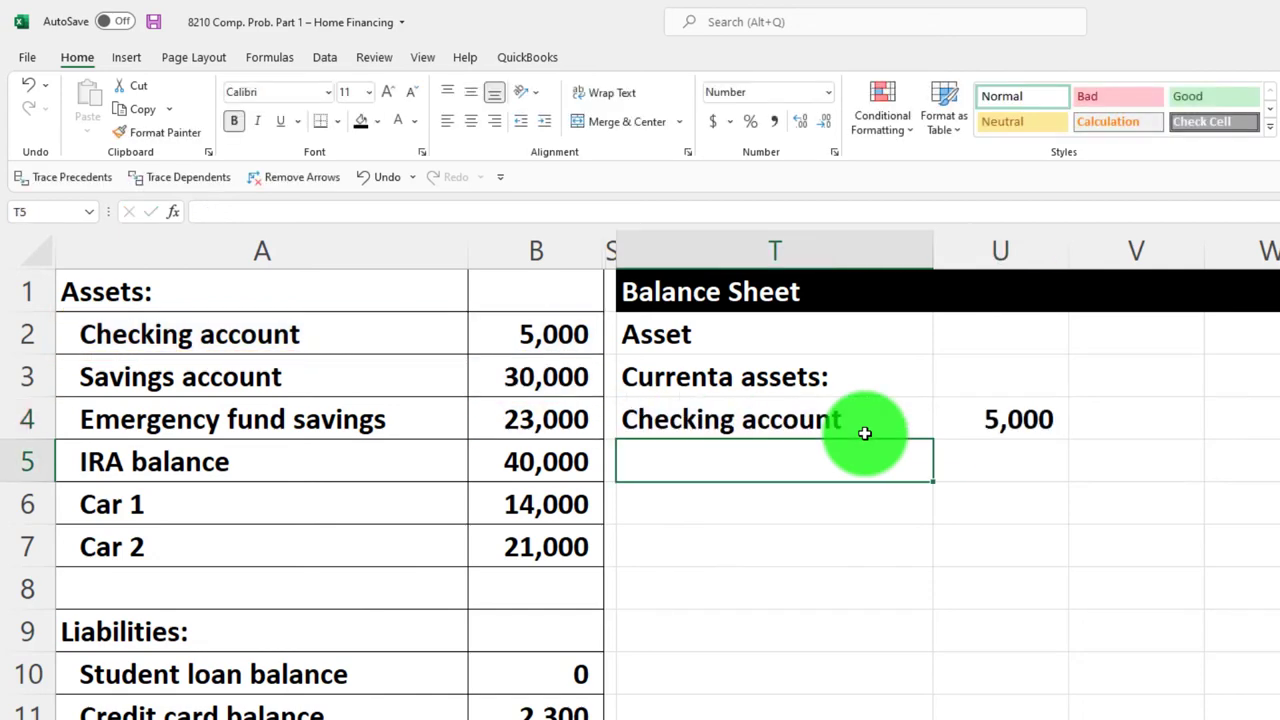
Link T5 to the Savings account label in A3
type("=")
key("Left")
key("Left")
key("Up")
key("Up")
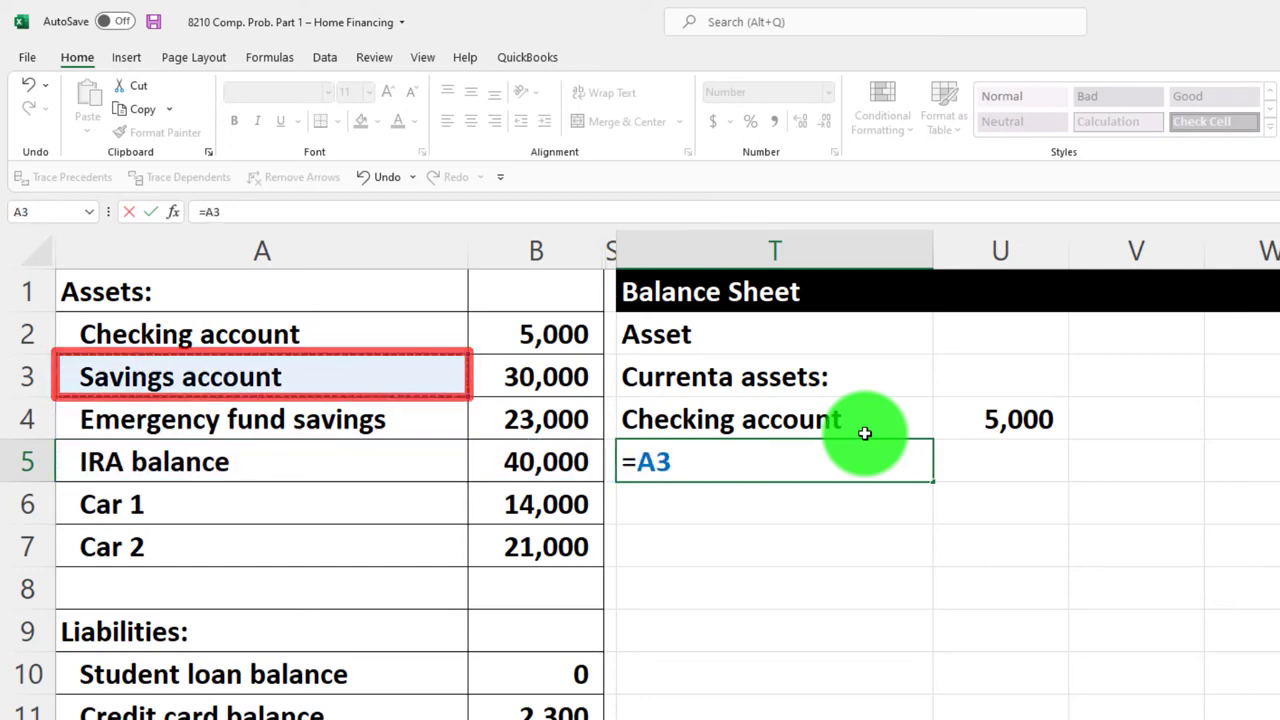
key("Tab")
Link U5 to the savings account amount in B3
type("=")
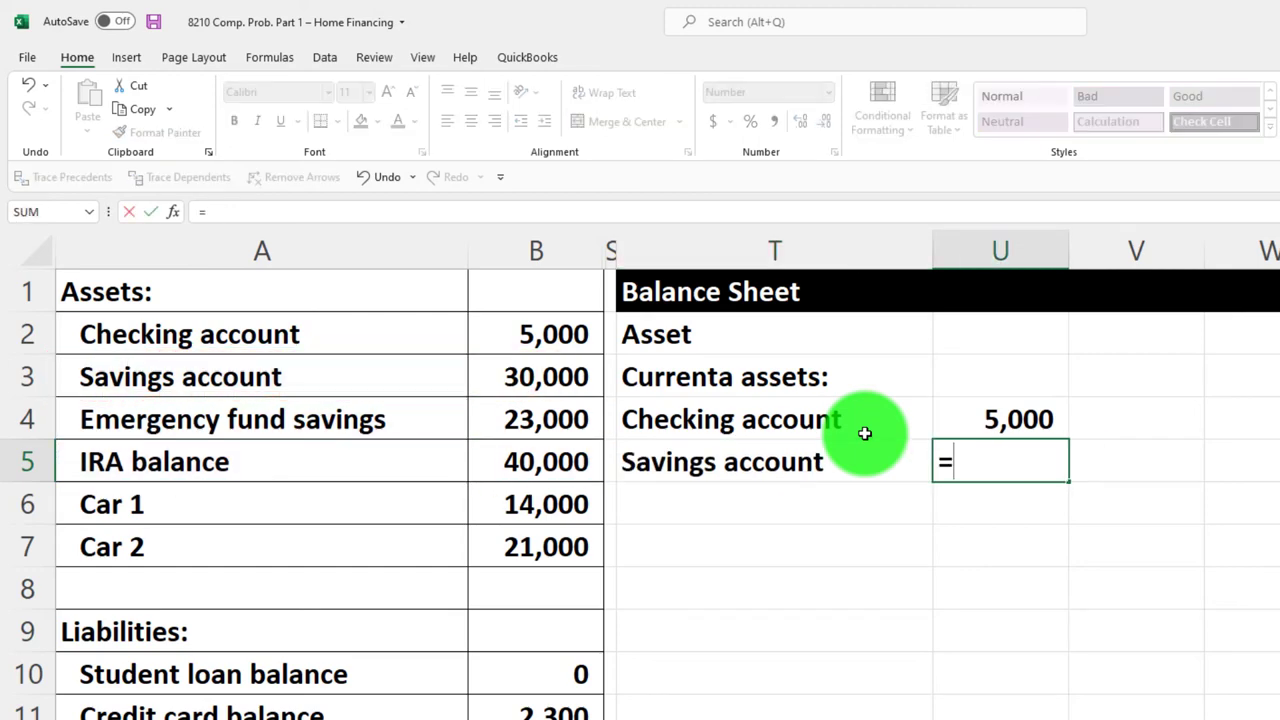
key("Left")
key("Left")
key("Left")
key("Up")
key("Up")
key("Return")
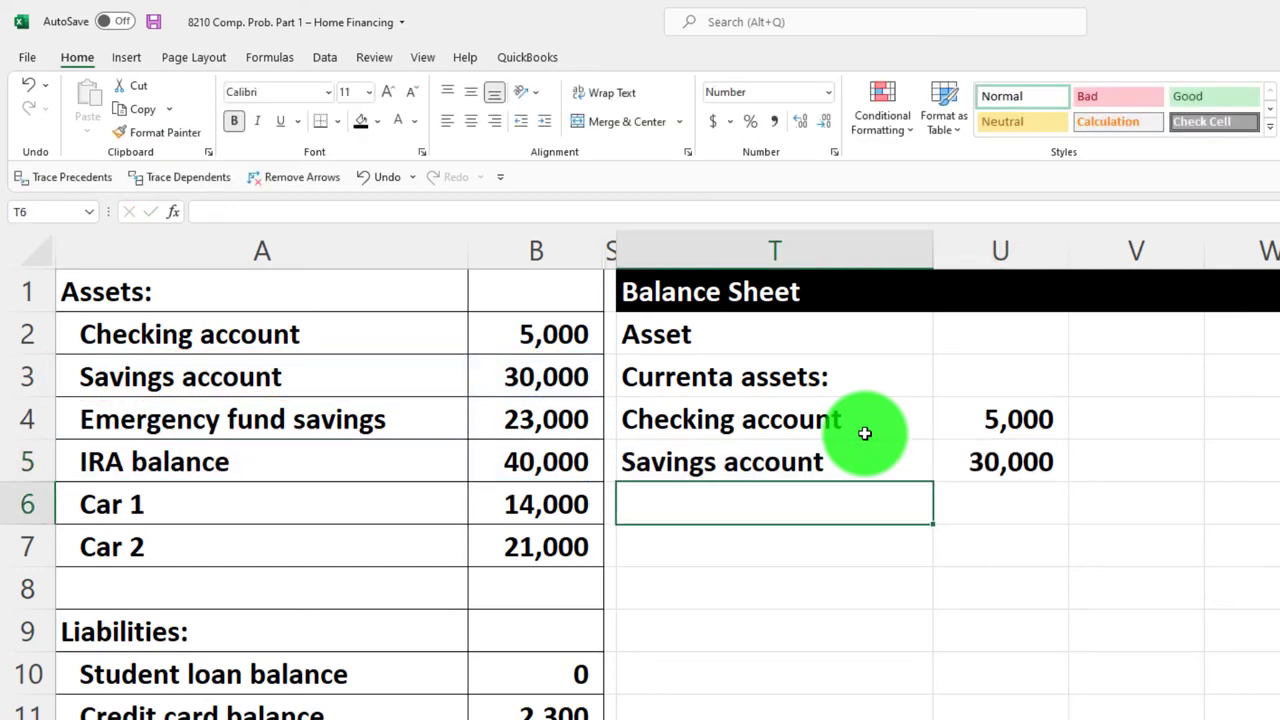
Link T6 to the Emergency fund savings label in A4
type("=")
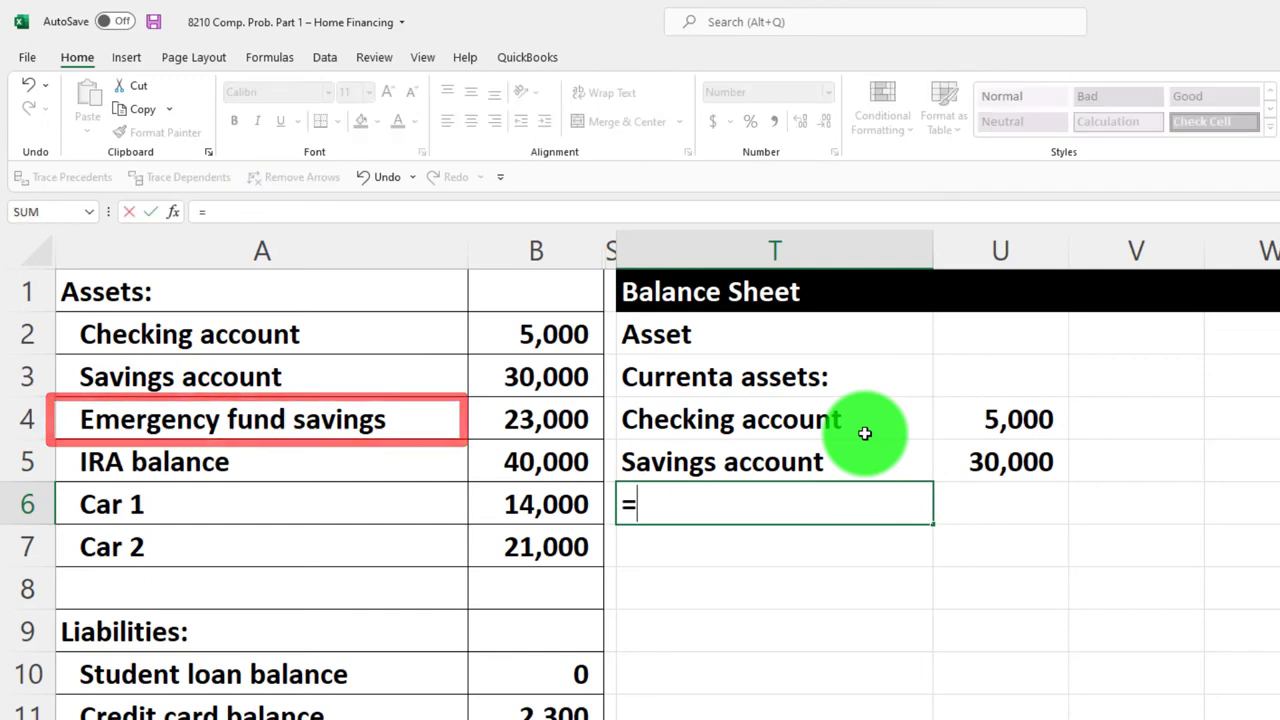
key("Left")
key("Left")
key("Left")
key("Up")
key("Up")
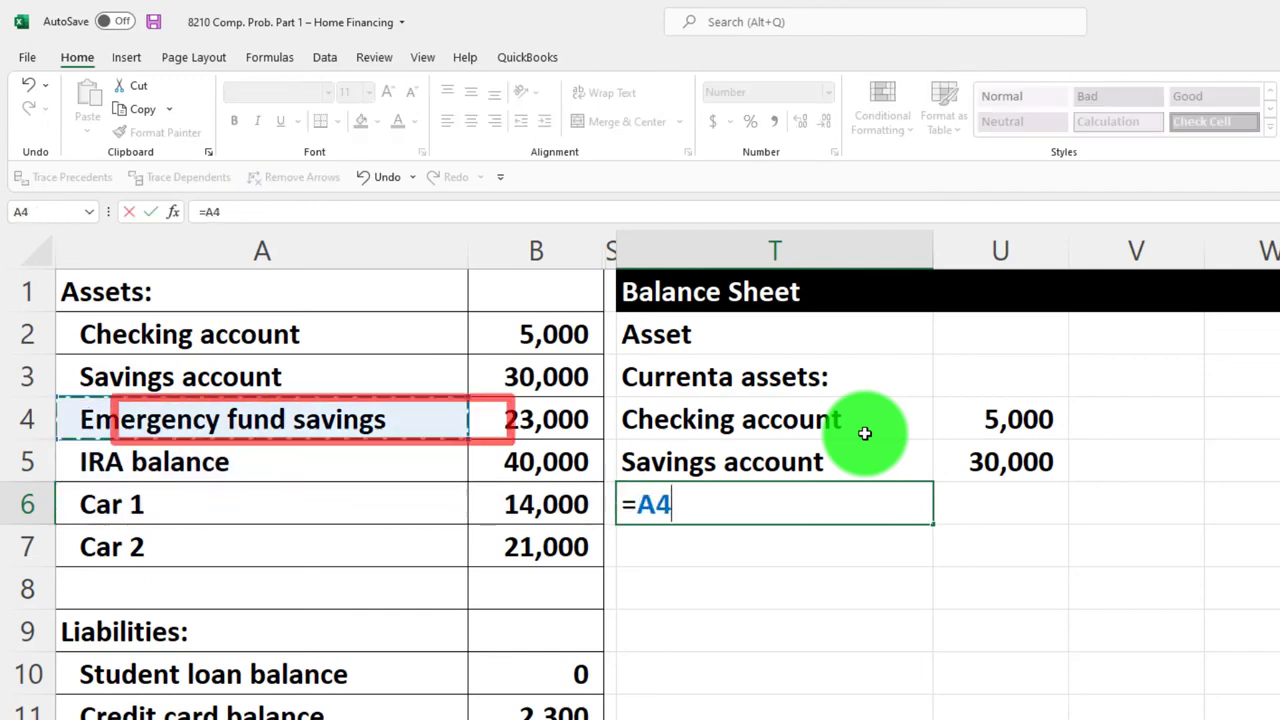
key("Tab")
Link U6 to the emergency fund savings amount in B4
type("=")
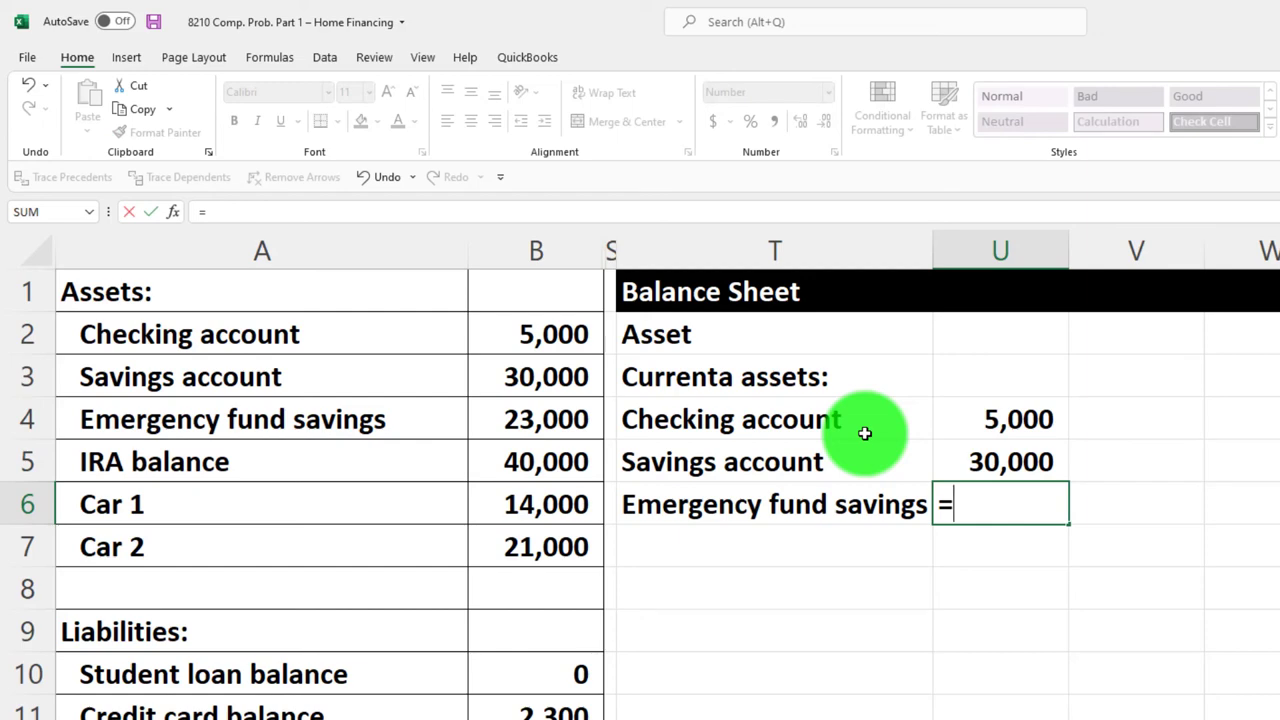
key("Left")
key("Left")
key("Left")
key("Up")
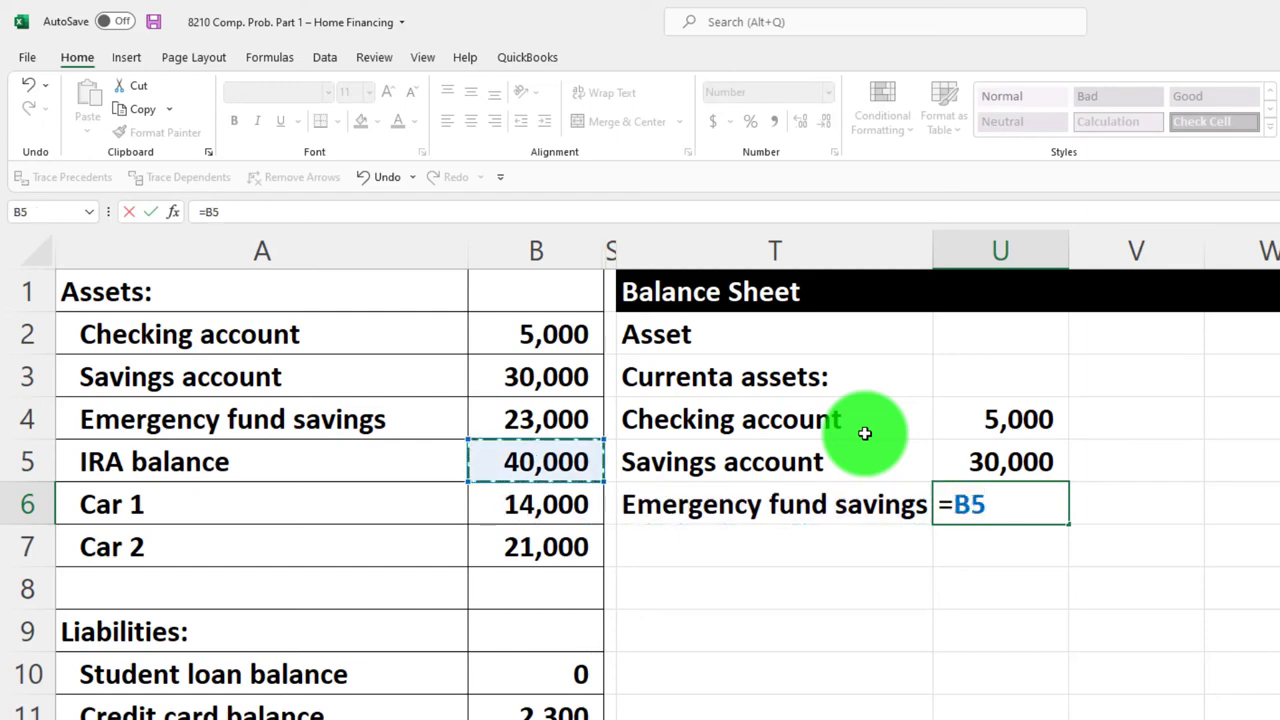
key("Up")
key("Return")
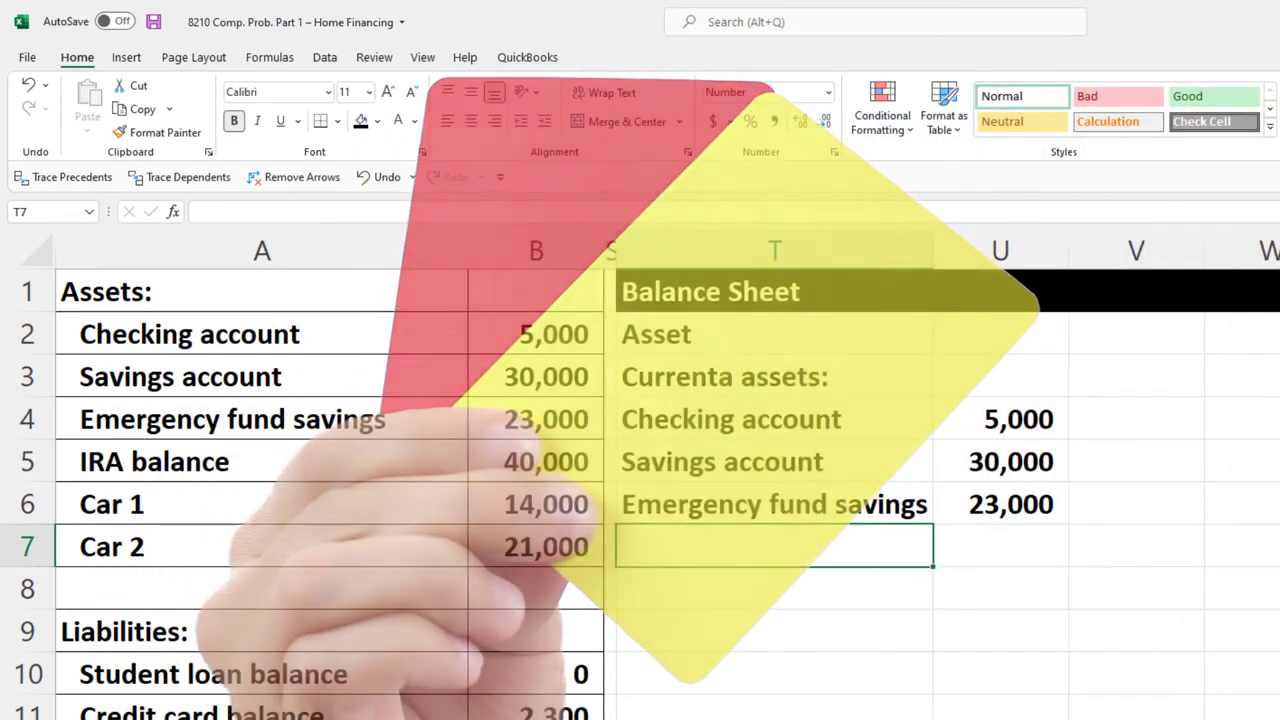
Enter the labels "Total current assets" in T7 and "Other assets:" in T8
type("Ttoa")
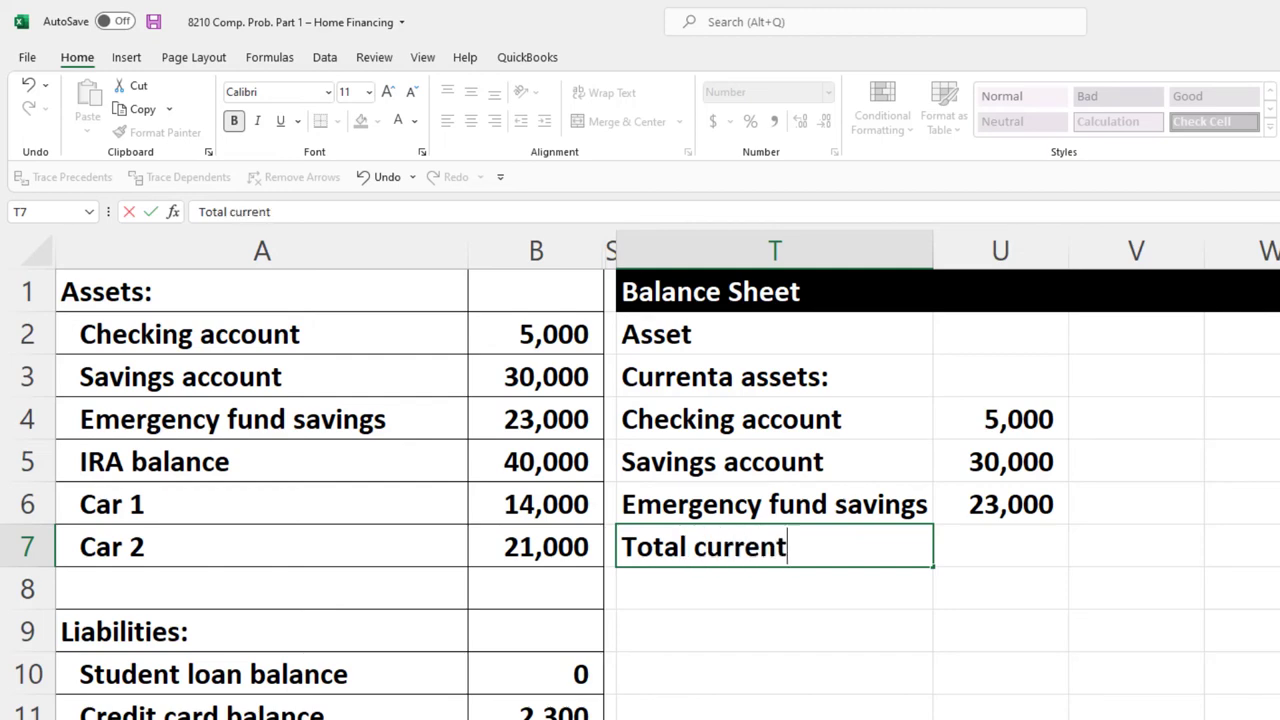
key("Return")
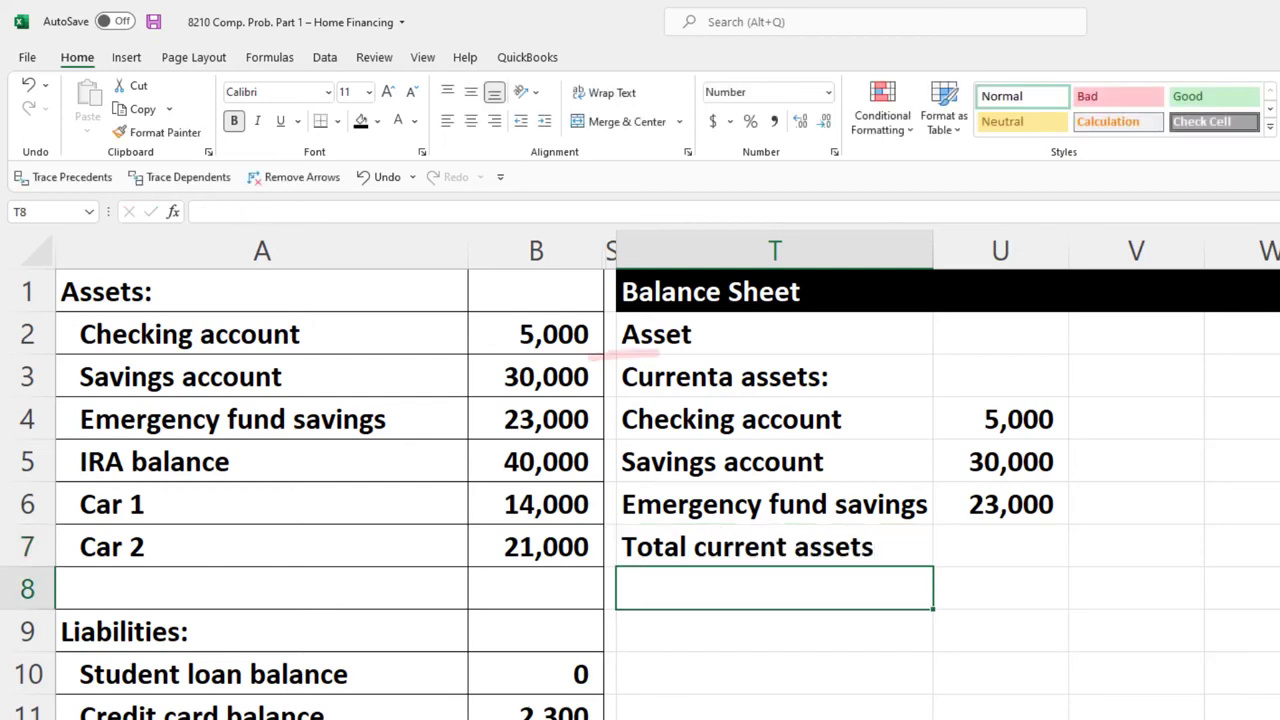
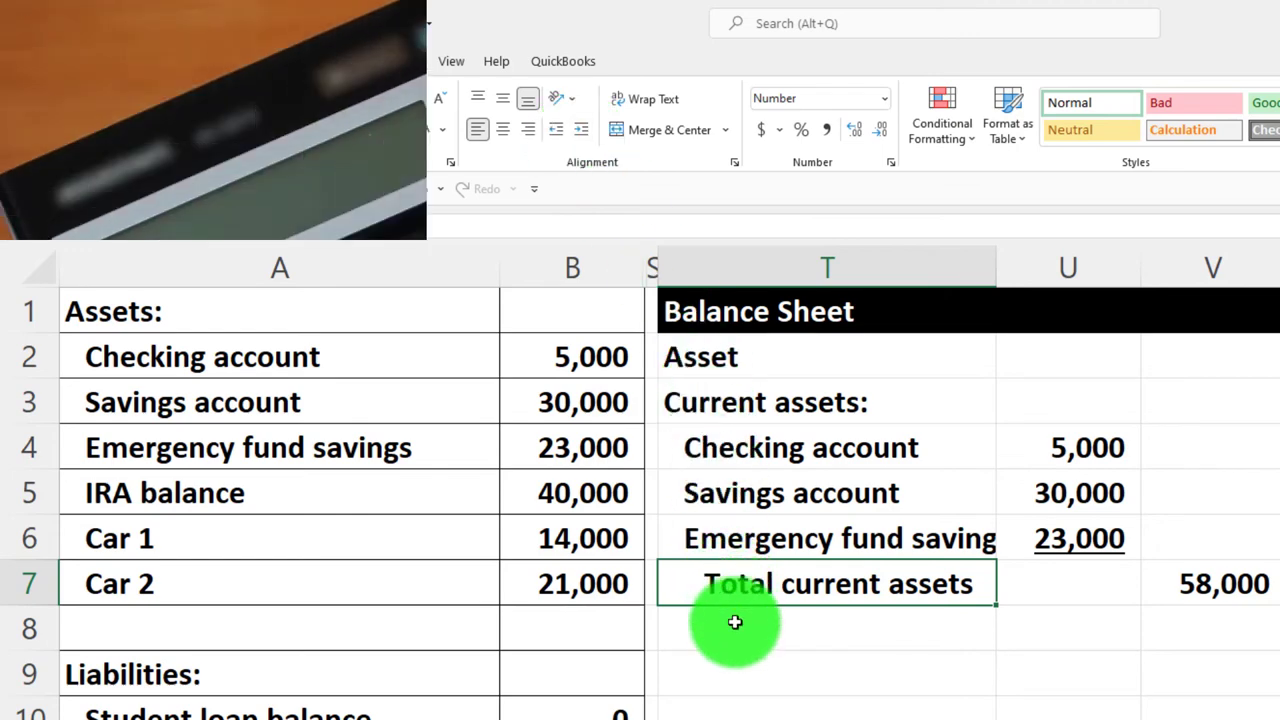
left_click(734, 625)
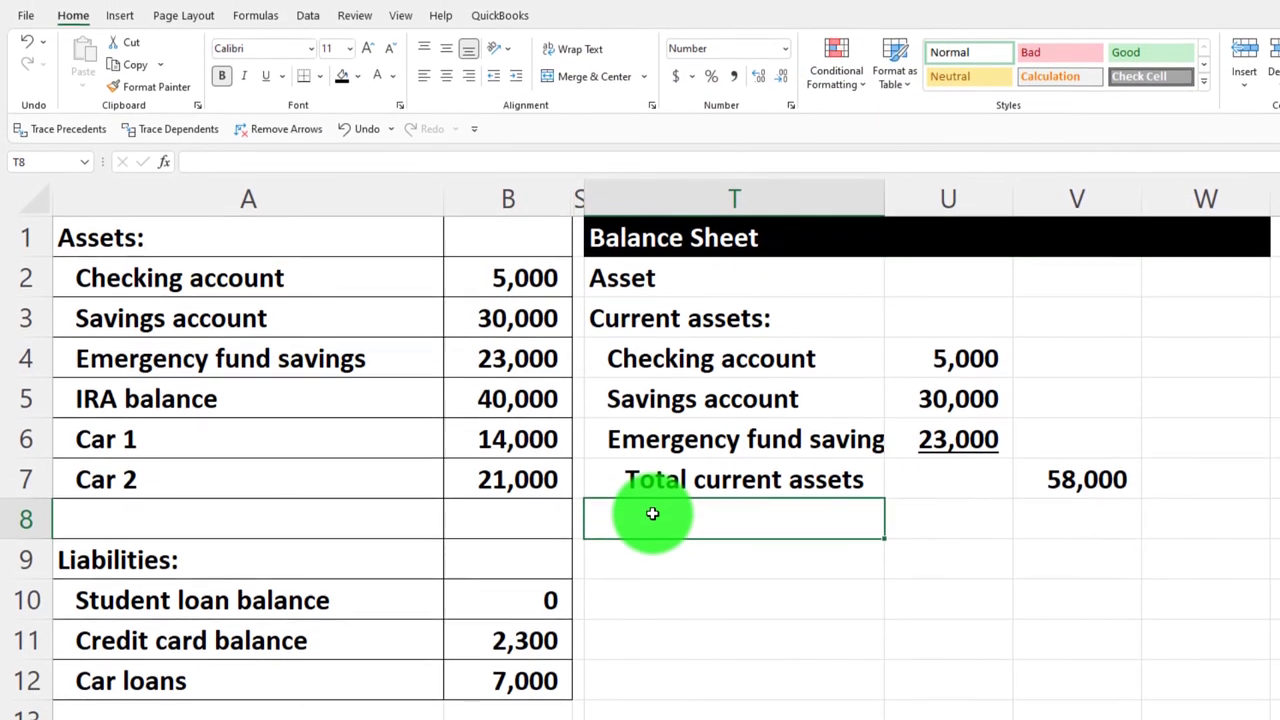
type("Other assets:")
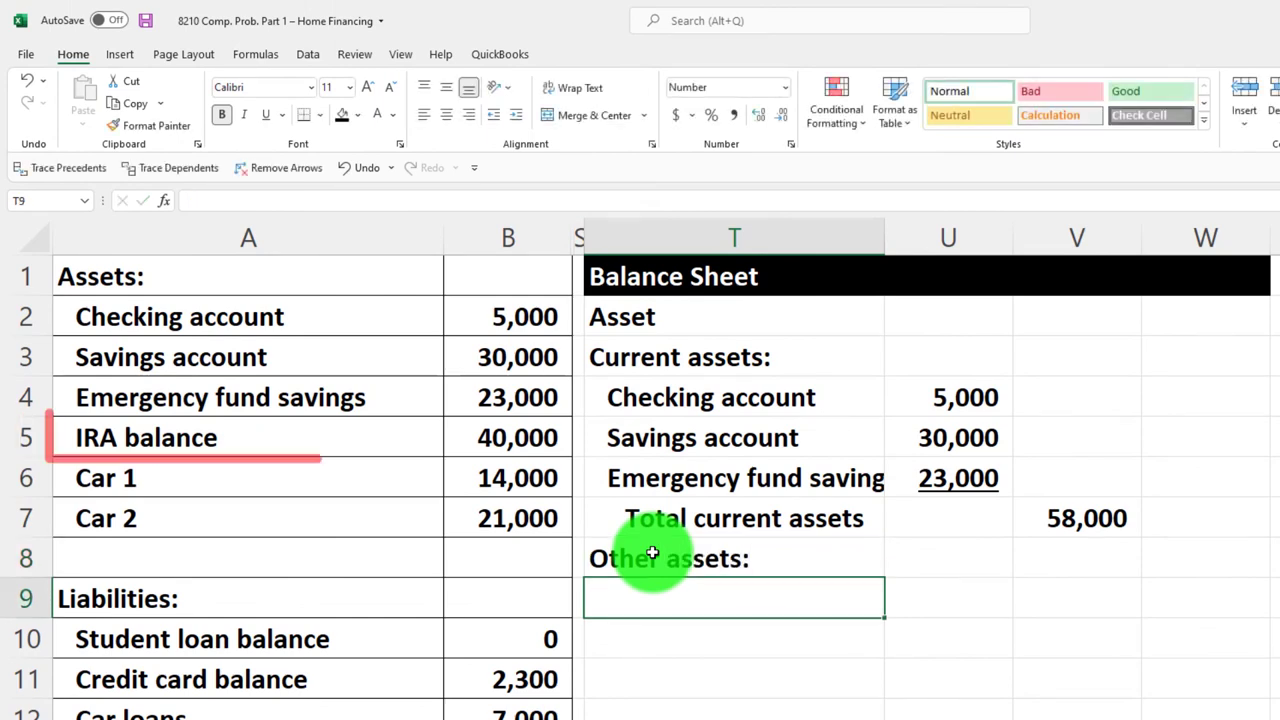
Link T9, under Other assets, to the IRA balance label in A5
key("Left")
key("Up")
key("Up")
key("Up")
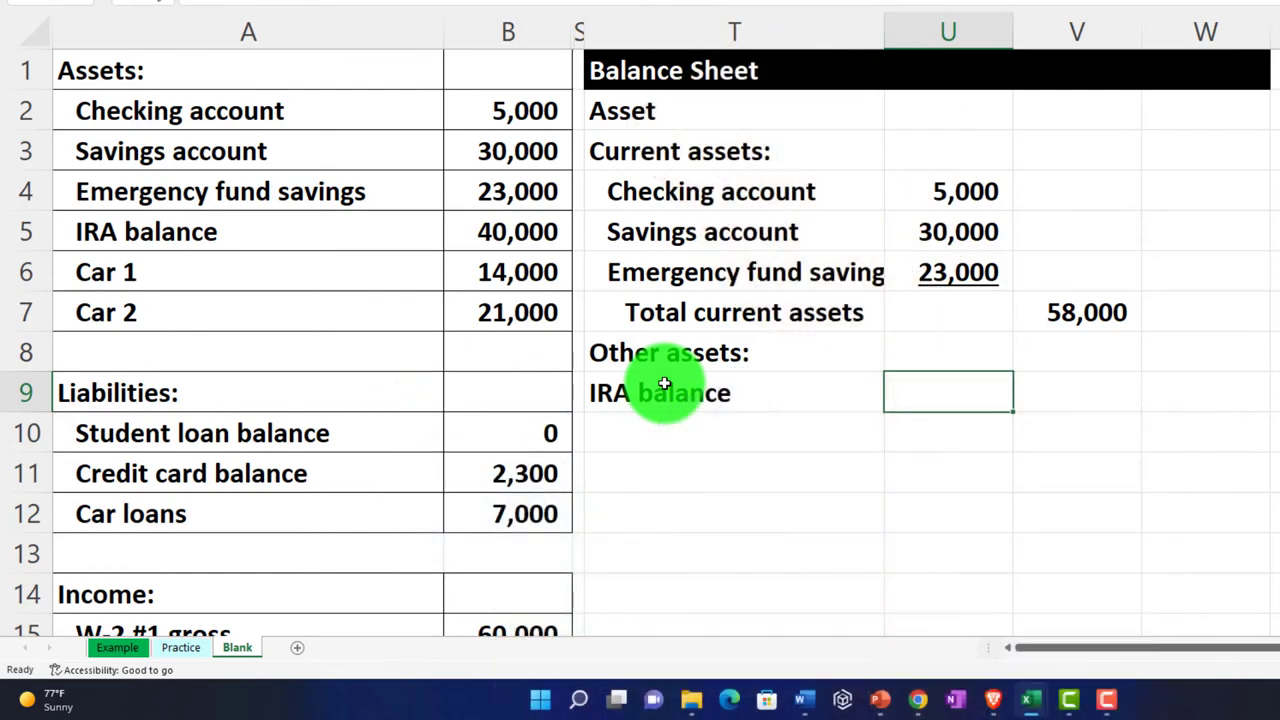
Link V9 in the outer amount column to the IRA balance amount in B5
key("Right")
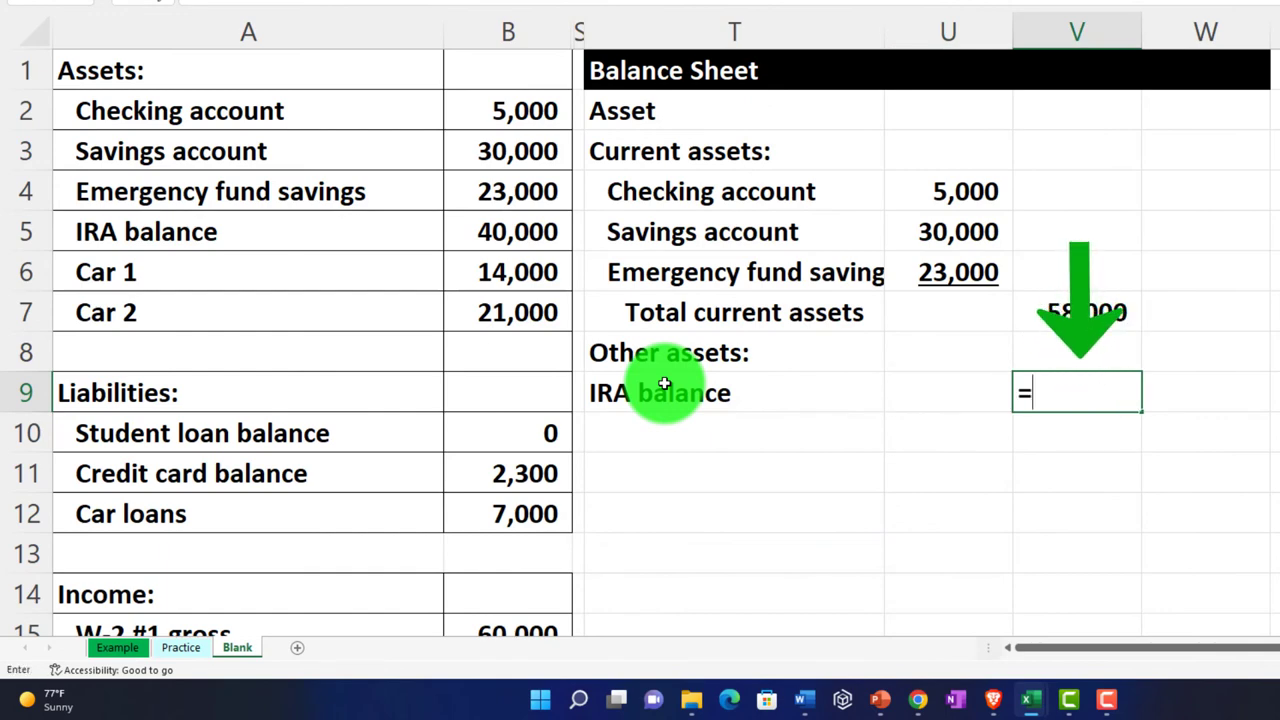
type("=")
key("Left")
key("Left")
key("Left")
key("Left")
key("Up")
key("Up")
key("Up")
key("Up")
key("Return")
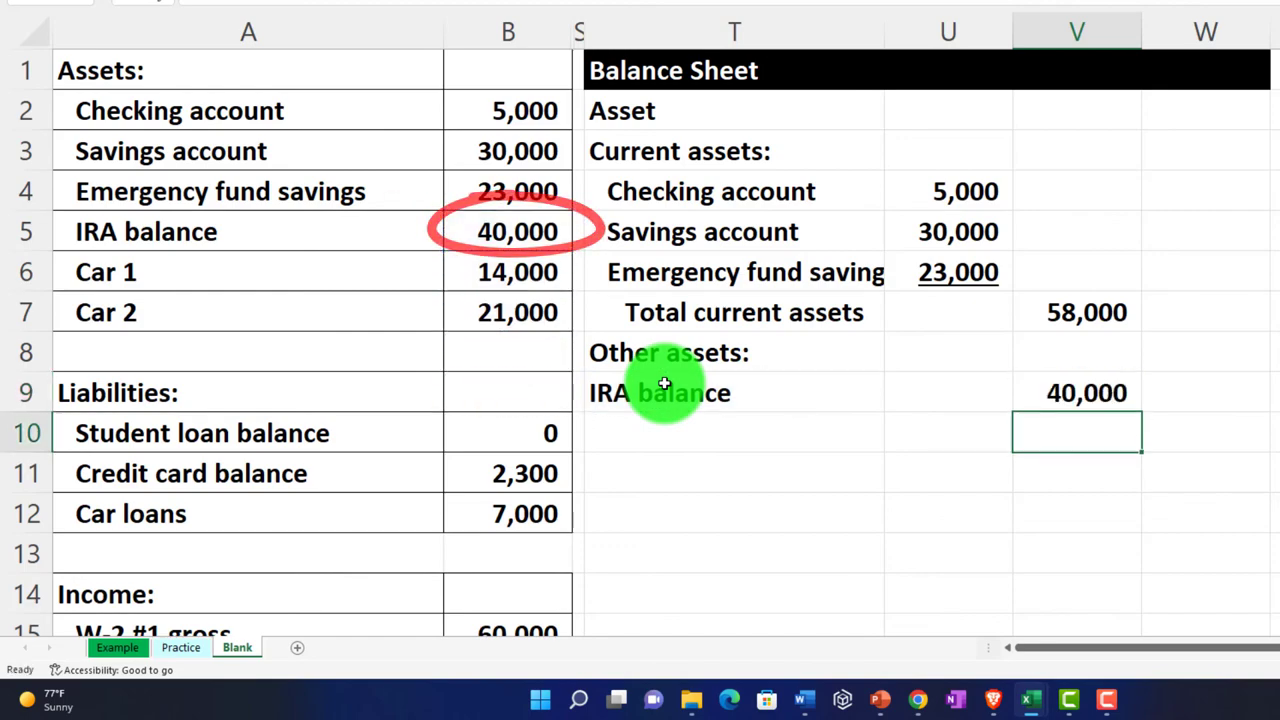
Indent the IRA balance label in T9 and enter the labels "Property Plant & Equipment:" in T10 and "Home" in T11
left_click(664, 384)
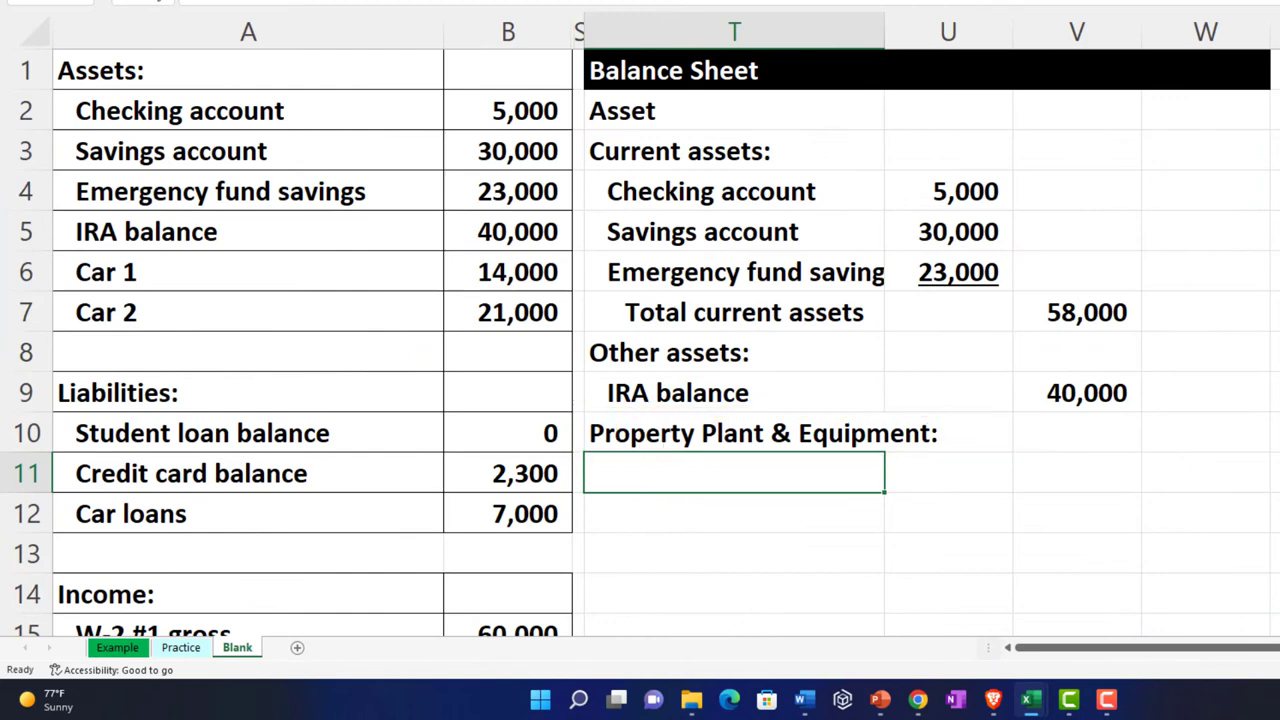
key("Tab")
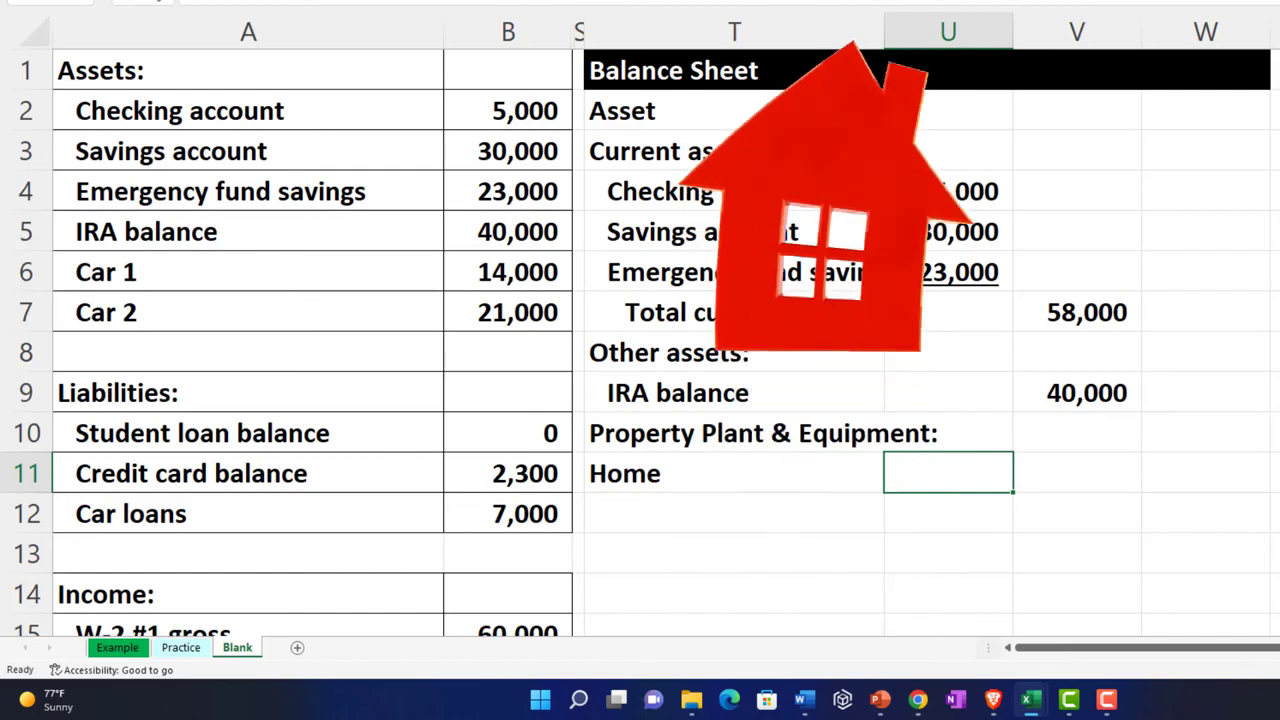
type("=")
left_click(175, 474)
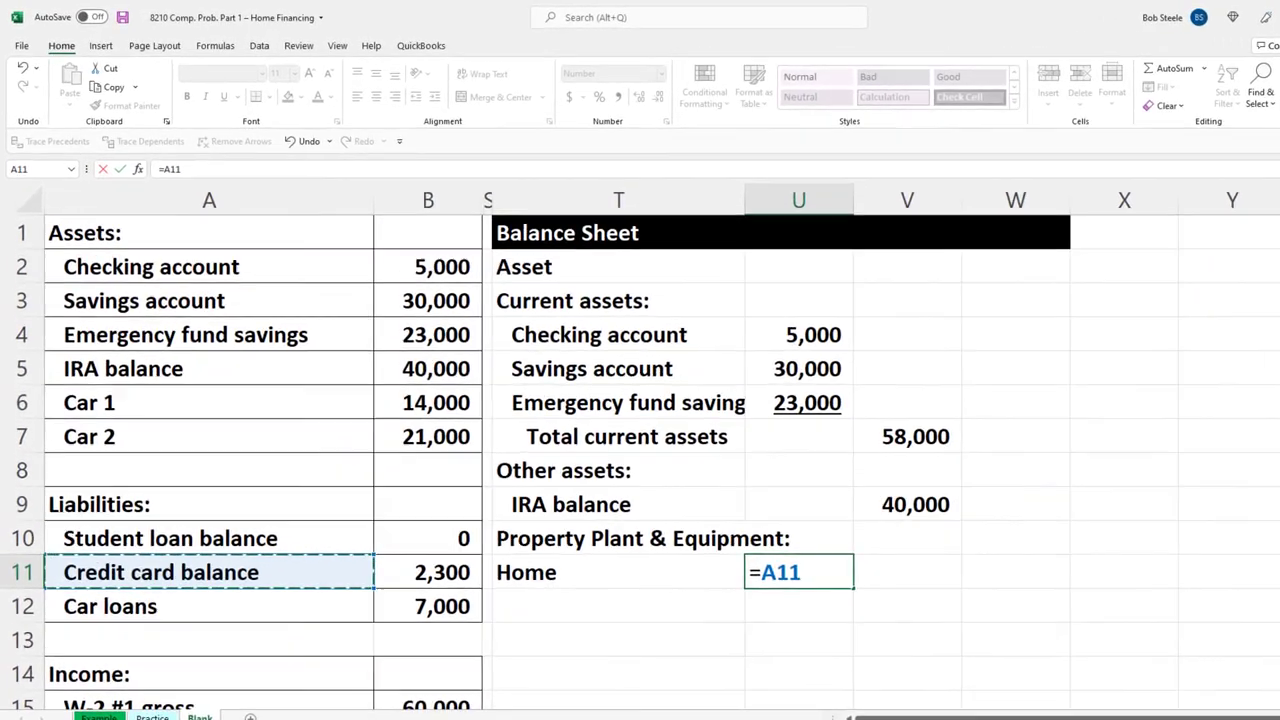
key("BackSpace")
key("BackSpace")
key("BackSpace")
key("BackSpace")
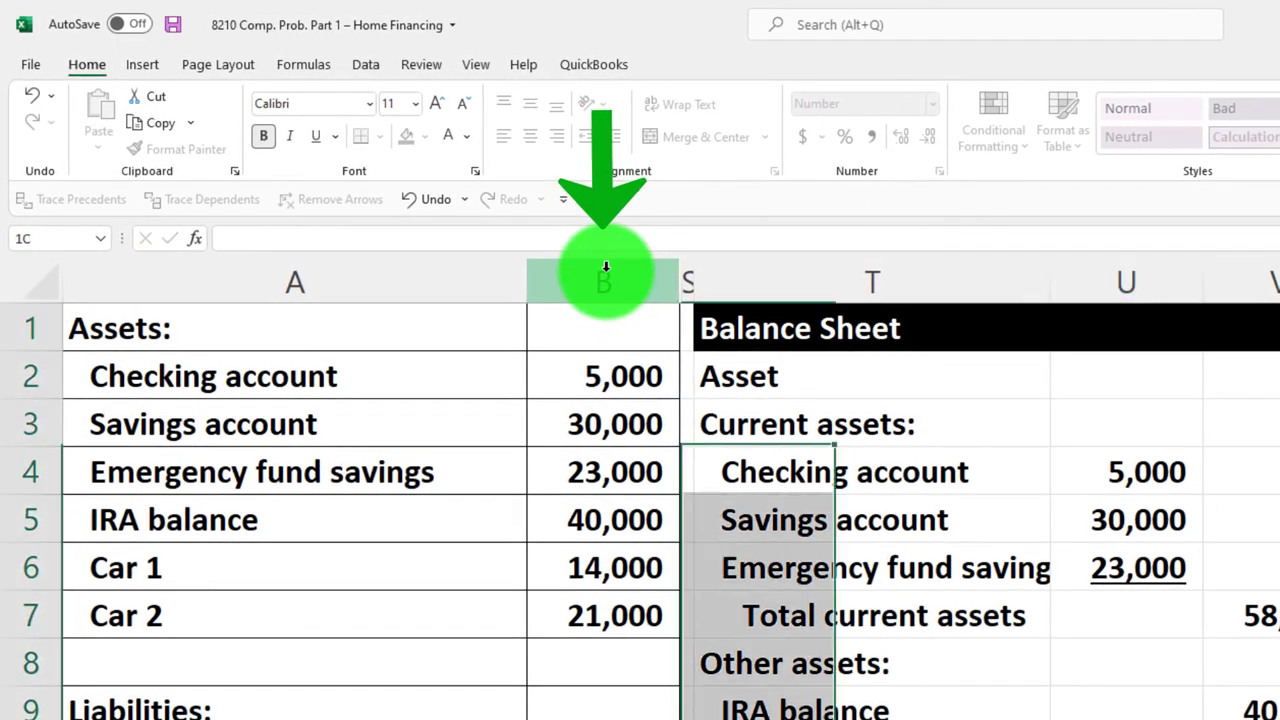
Link the Home amount in U11 to the home price in B31 of the Home purchase data
scroll(647, 632, "down", 7)
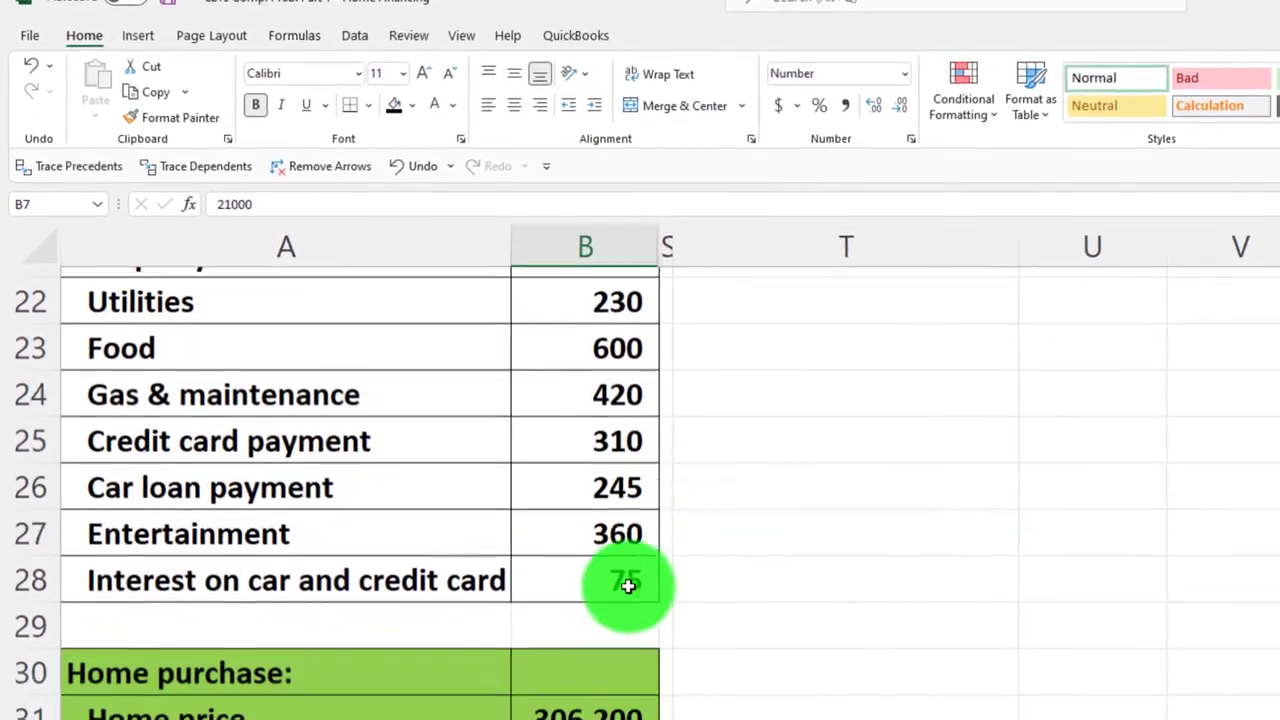
scroll(549, 596, "up", 5)
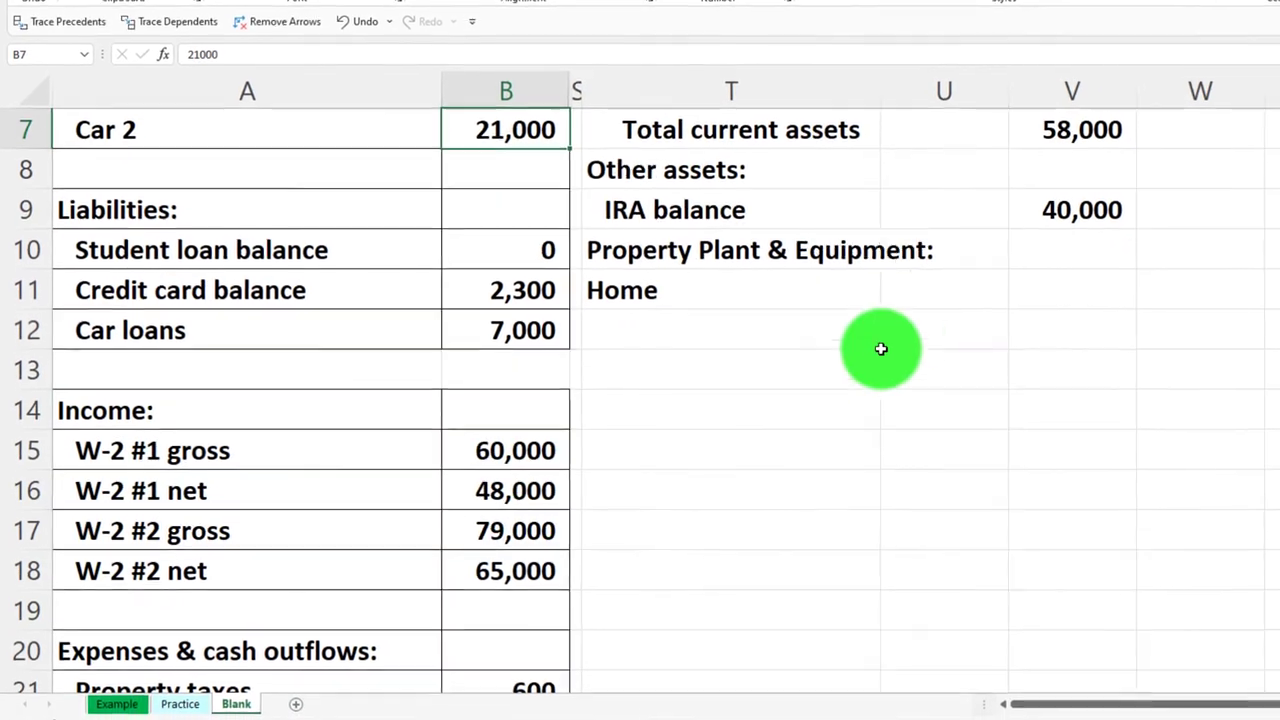
left_click(905, 275)
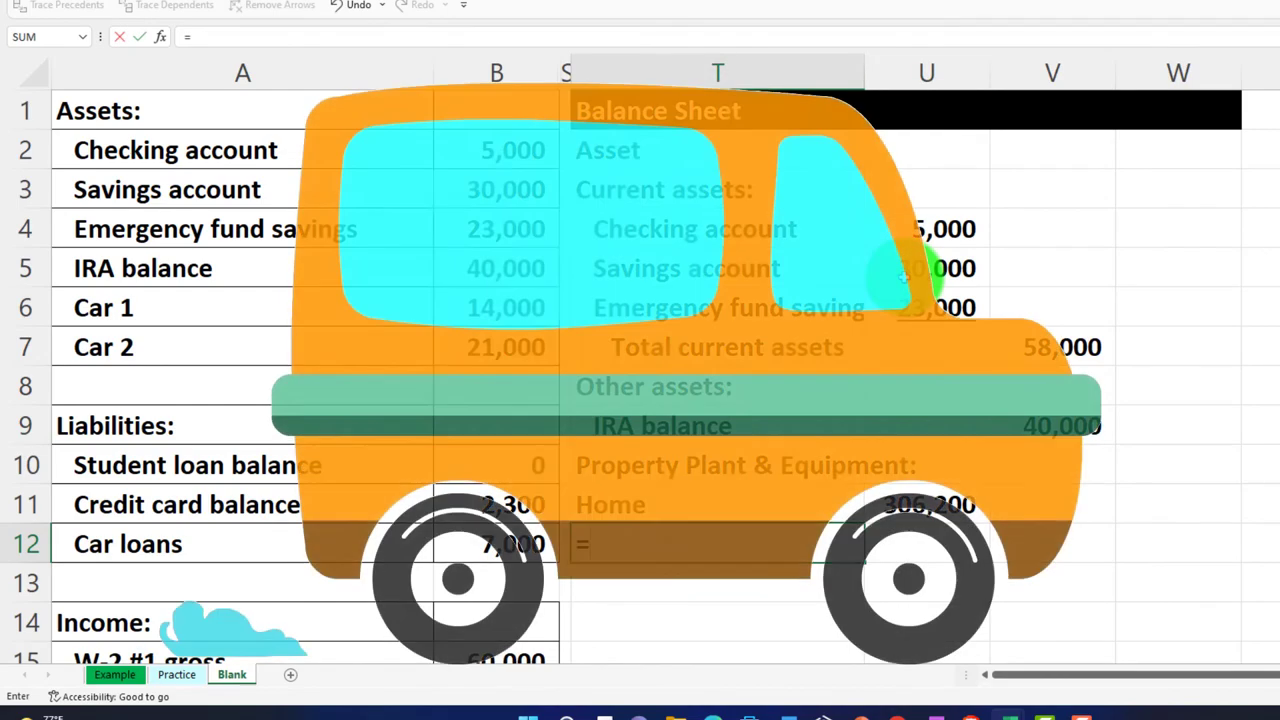
key("Down")
key("Down")
key("Down")
key("Down")
key("Down")
key("Down")
key("Down")
key("Down")
key("Down")
key("Down")
key("Down")
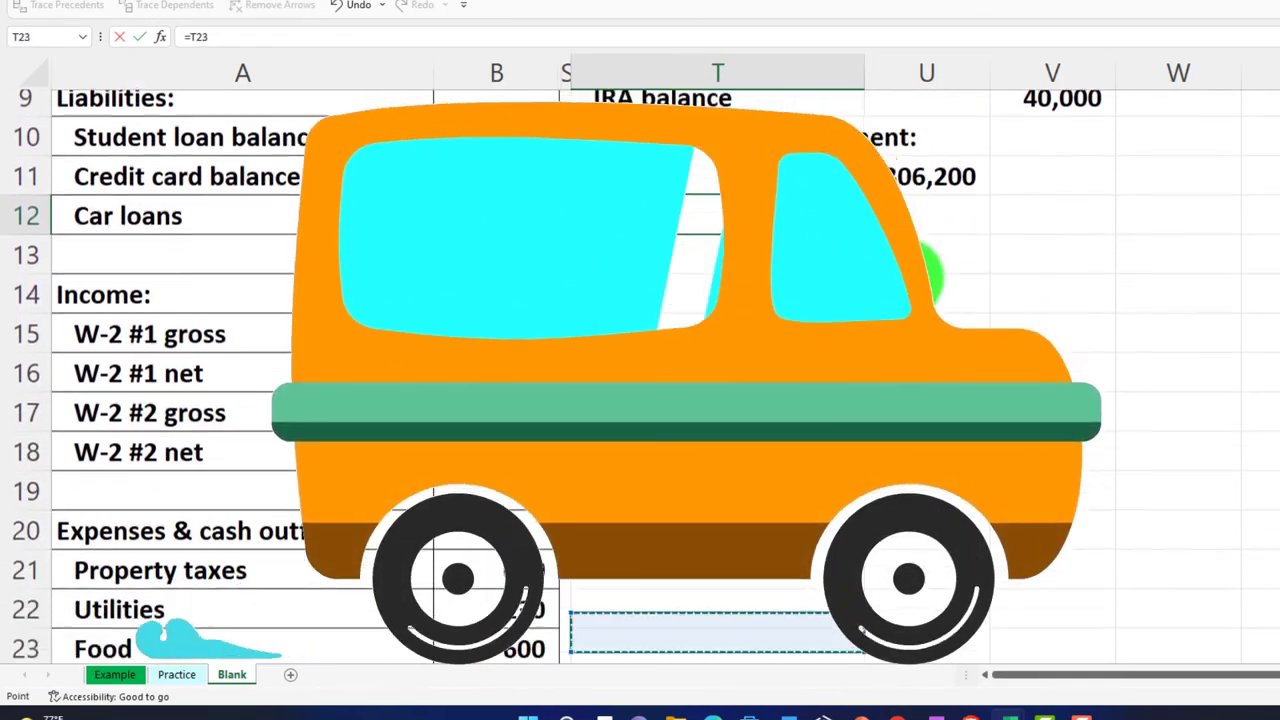
key("Down")
key("Down")
key("Down")
key("Down")
key("Down")
key("Down")
key("Down")
key("Down")
key("Down")
key("Down")
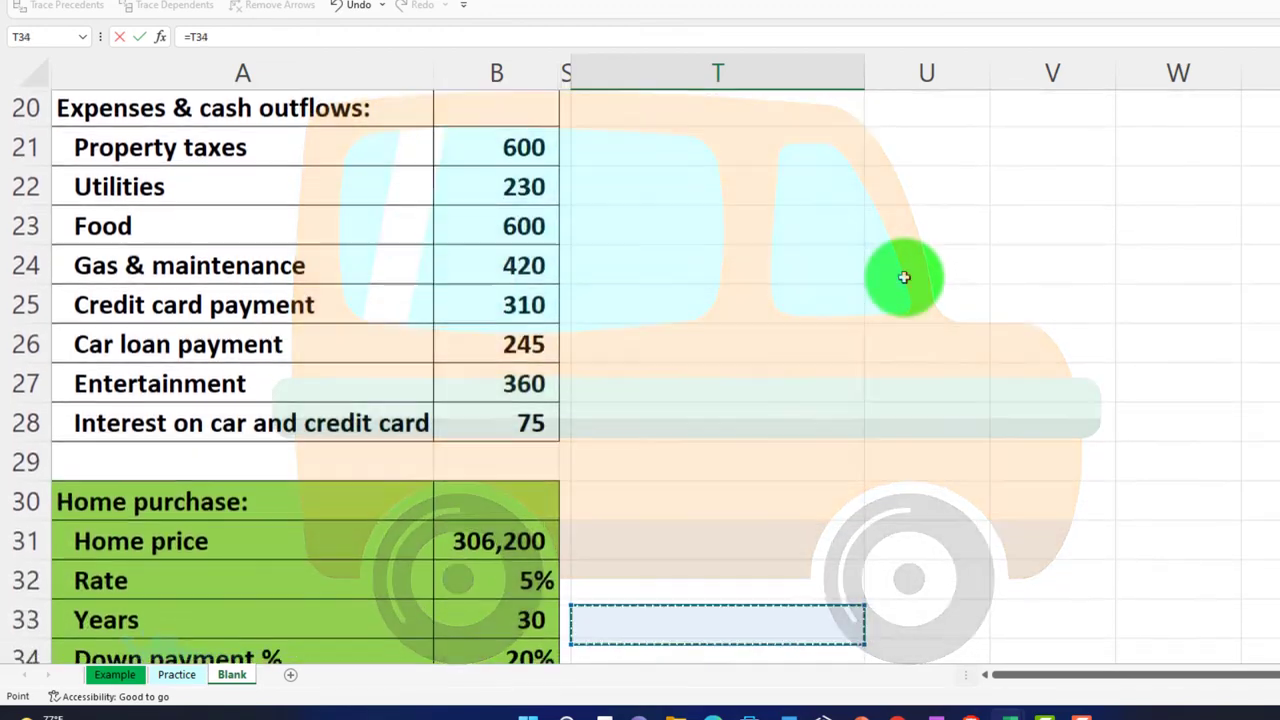
key("Up")
key("Up")
key("Up")
key("Up")
key("Up")
key("Up")
key("Up")
key("Up")
key("Up")
key("Up")
key("Up")
key("Up")
key("Up")
key("Up")
key("Up")
key("Up")
key("Up")
key("Up")
key("Up")
key("Up")
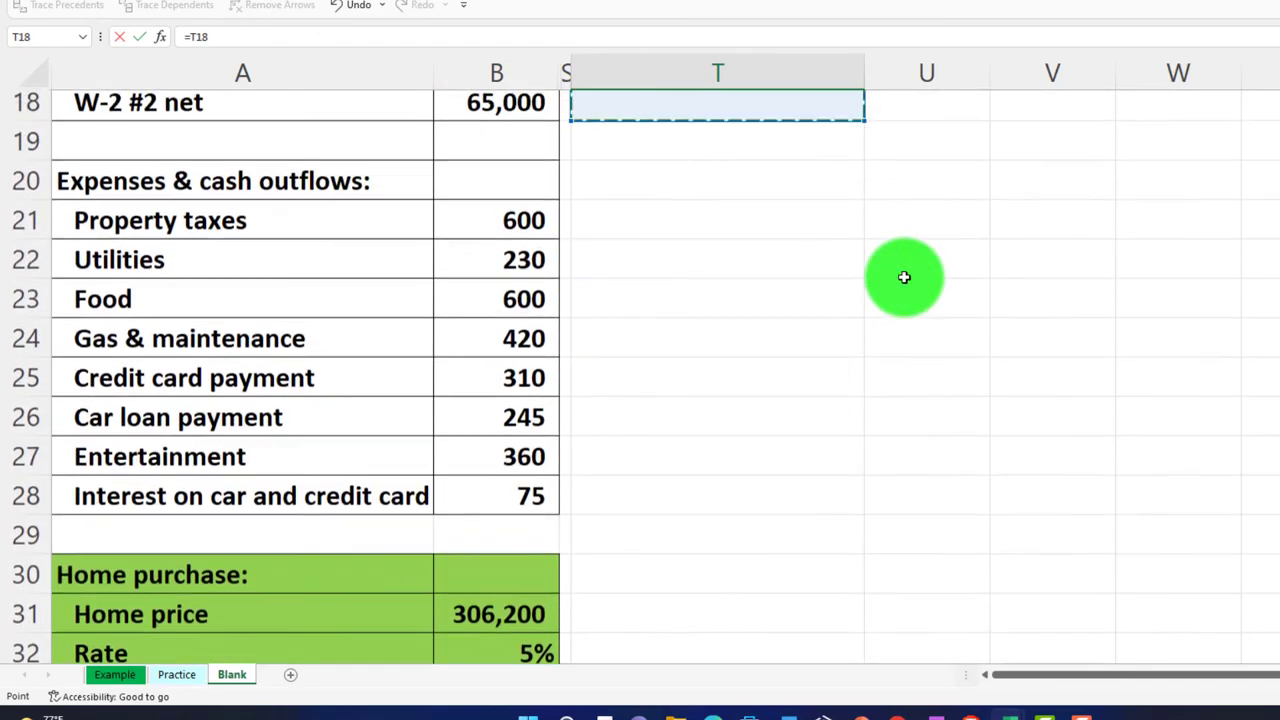
Link T12 to the Car 1 label in A6 and fill the formula down to T13 for Car 2
key("Up")
key("Up")
key("Up")
key("Up")
key("Up")
key("Up")
key("Left")
key("Left")
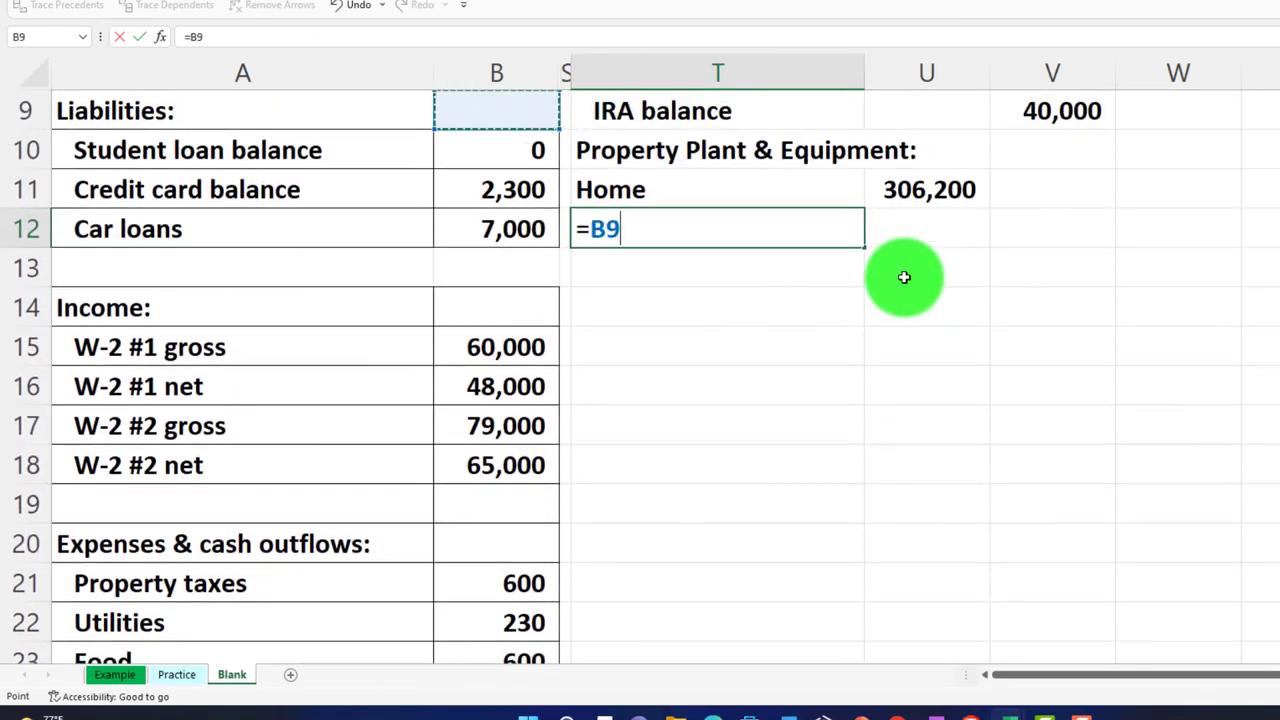
key("Up")
key("Left")
key("Up")
key("Up")
key("Up")
key("Down")
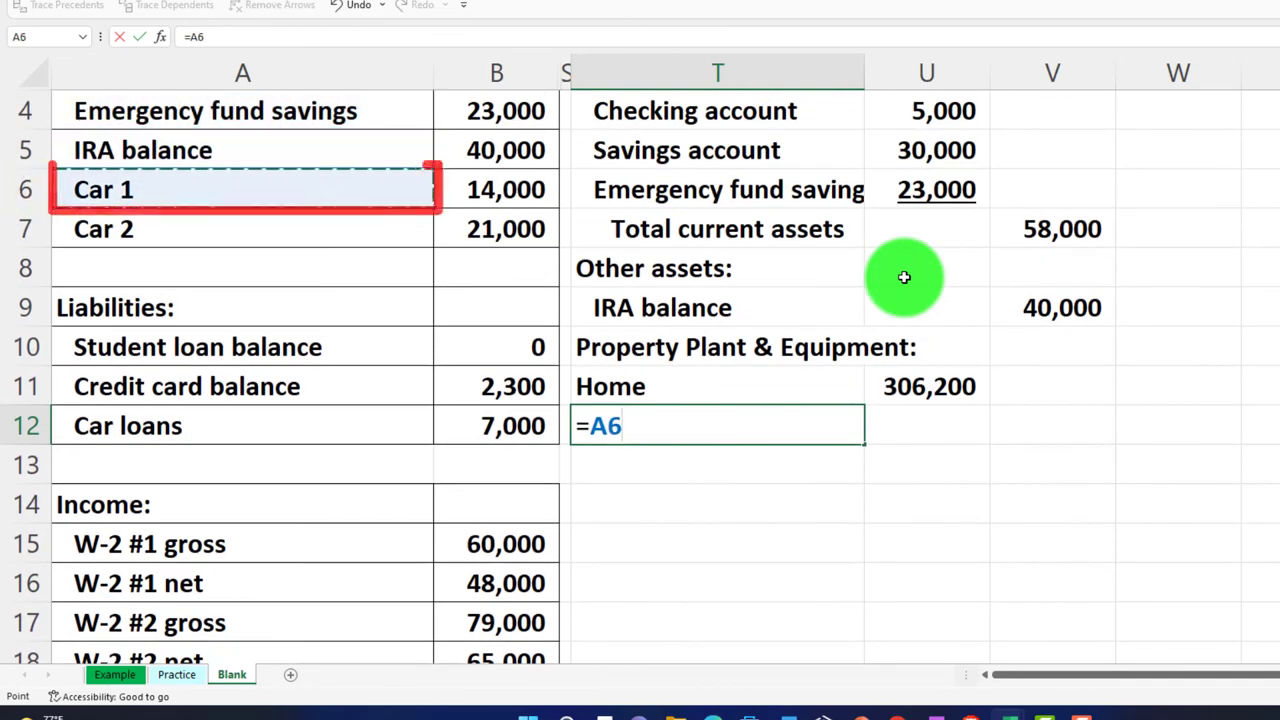
key("Return")
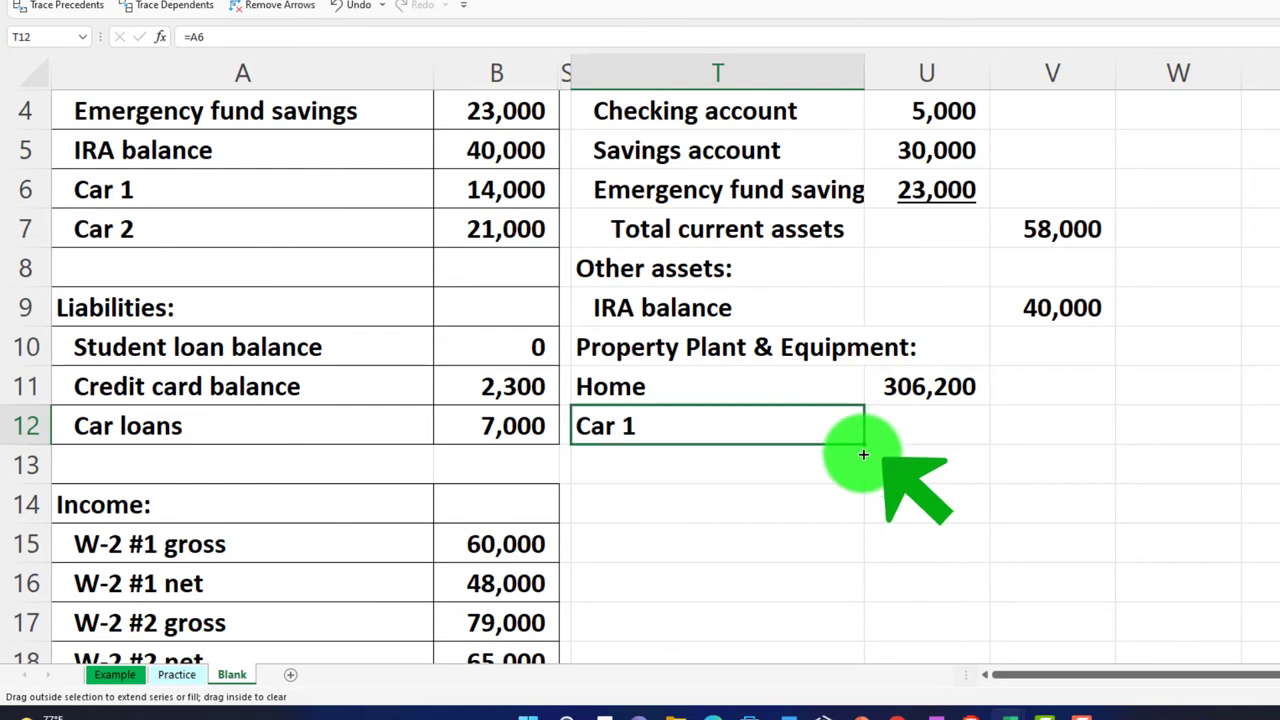
left_click_drag(859, 472, 860, 476)
left_click(951, 432)
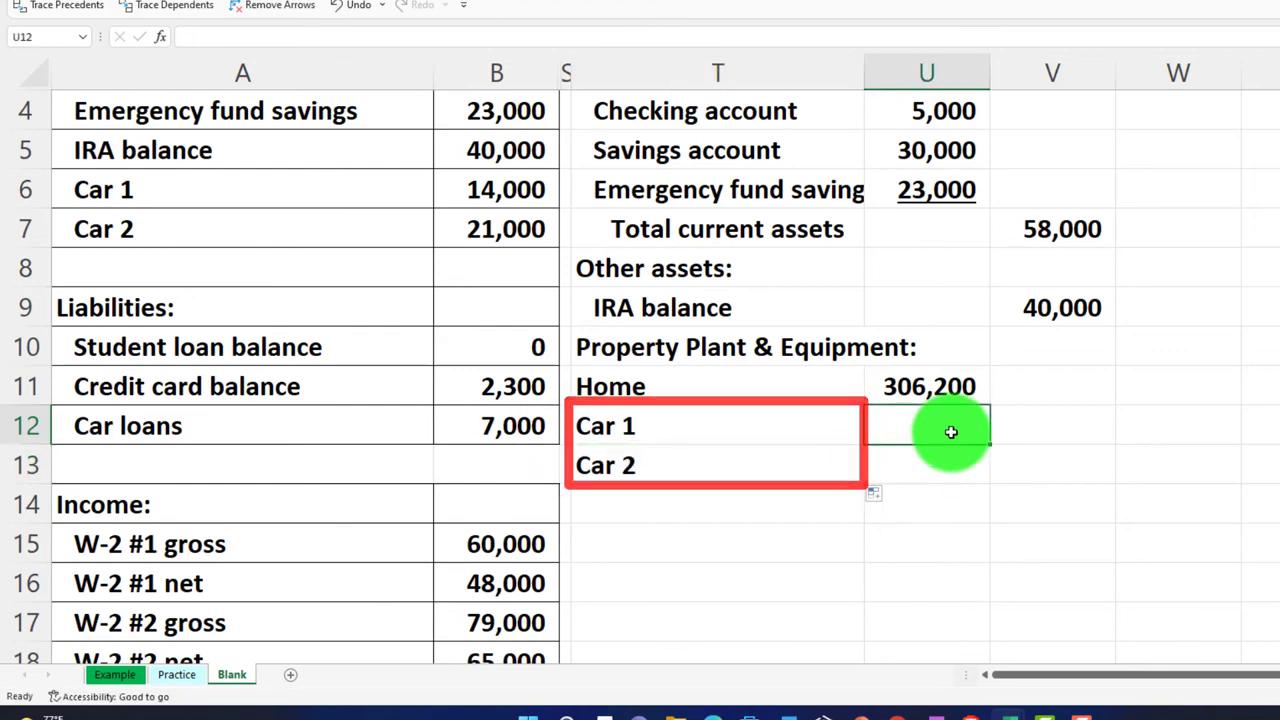
Link the Car 1 amount in U12 to the Car 1 value in B6 of the assets list
type("=")
key("Left")
key("Left")
key("Left")
key("Up")
key("Up")
key("Up")
key("Up")
key("Up")
key("Up")
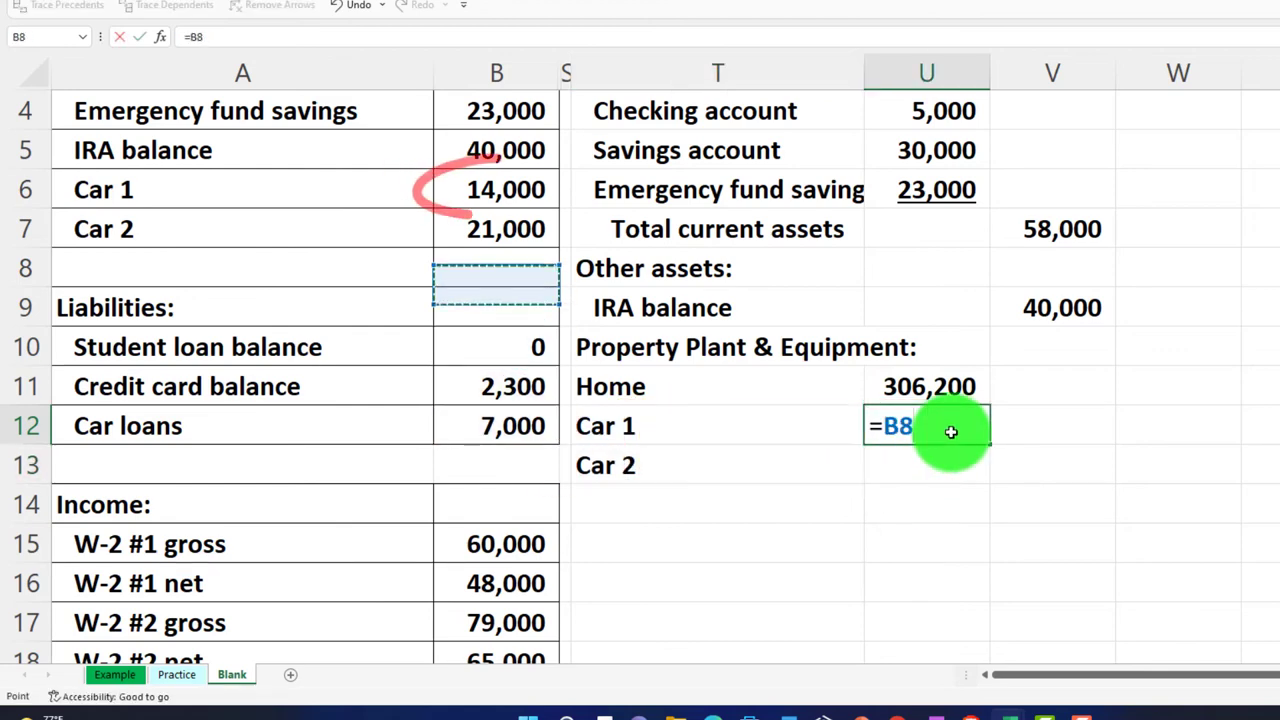
key("Return")
Link the Car 2 amount in U13 to the Car 2 value in B7
type("=")
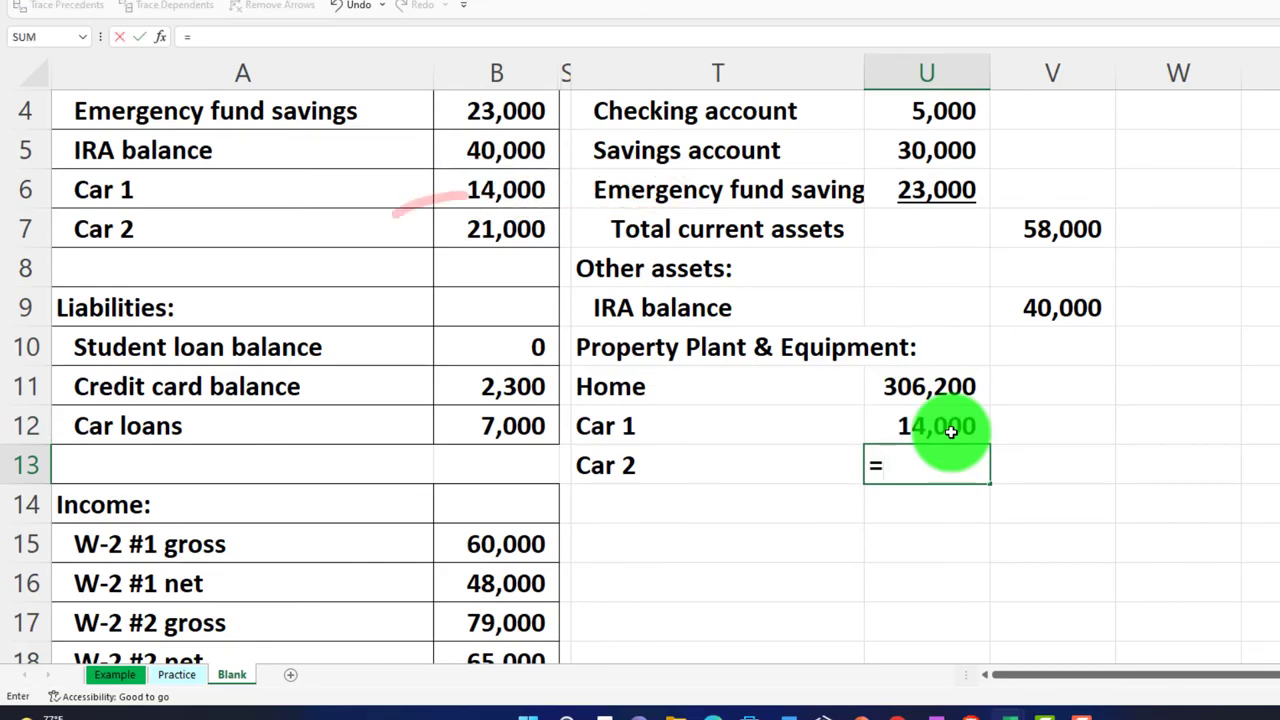
key("Left")
key("Left")
key("Up")
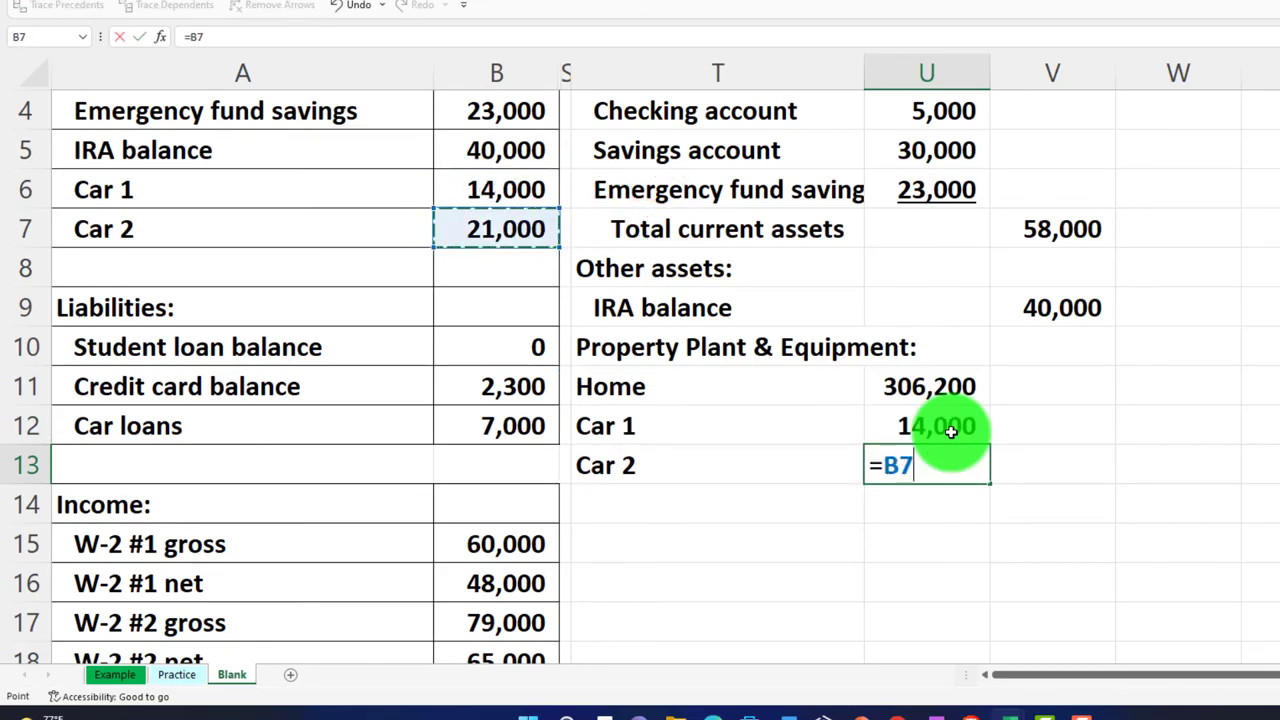
key("Return")
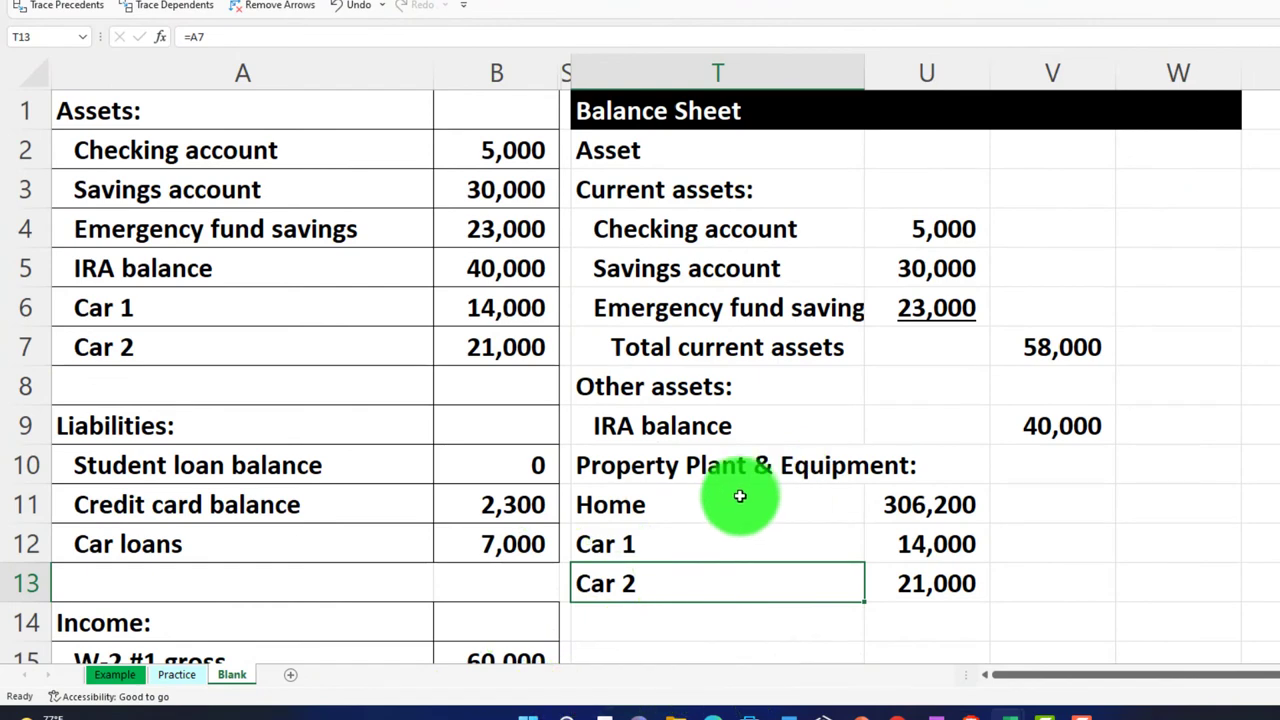
left_click_drag(737, 497, 892, 568)
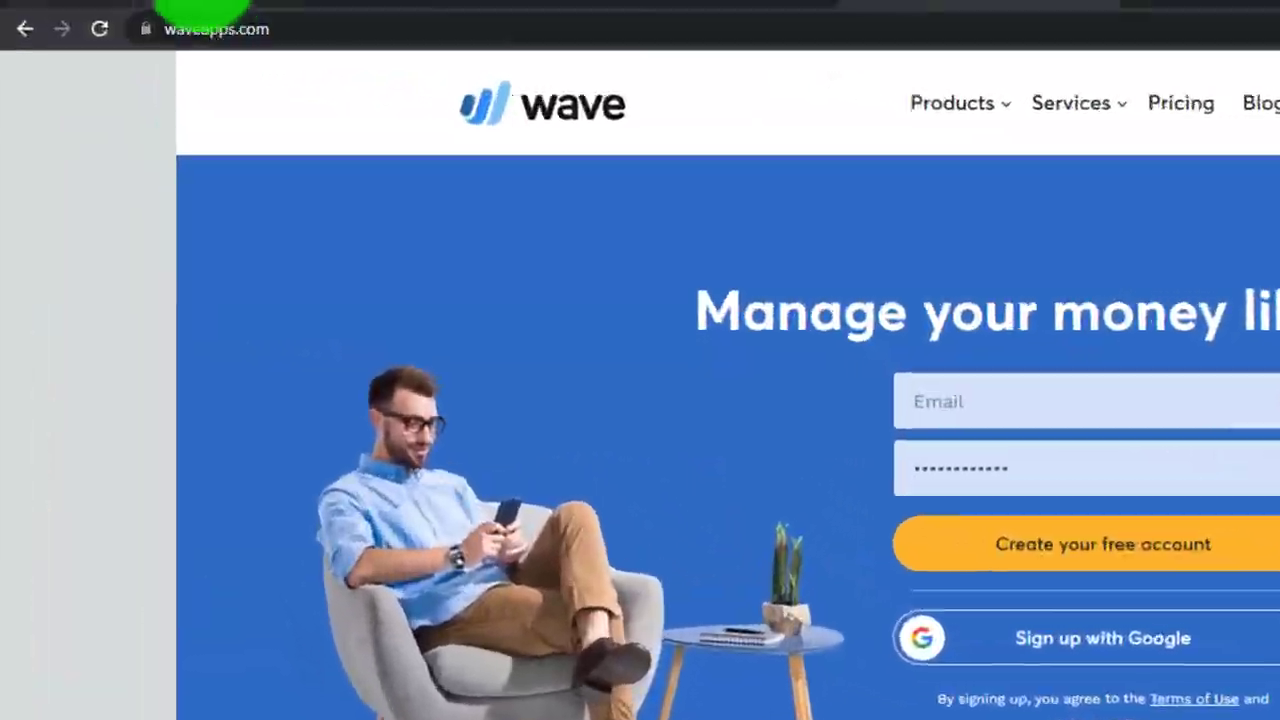
left_click(214, 18)
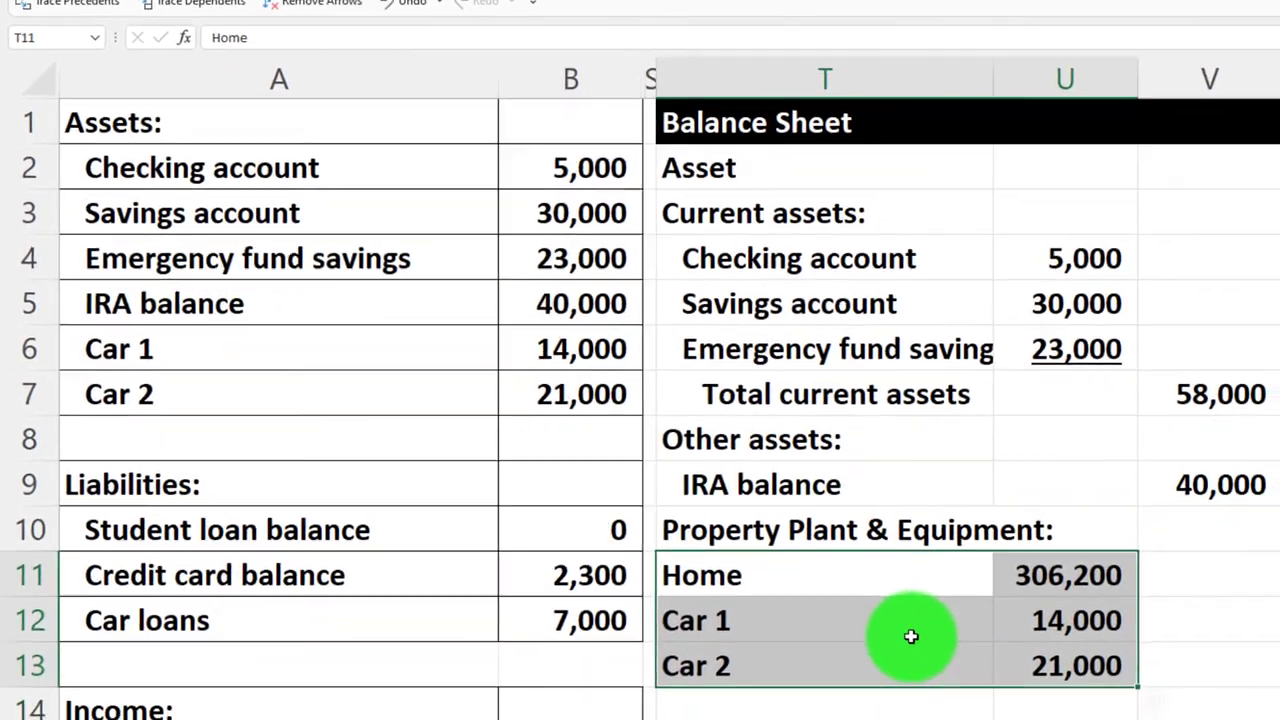
left_click(857, 557)
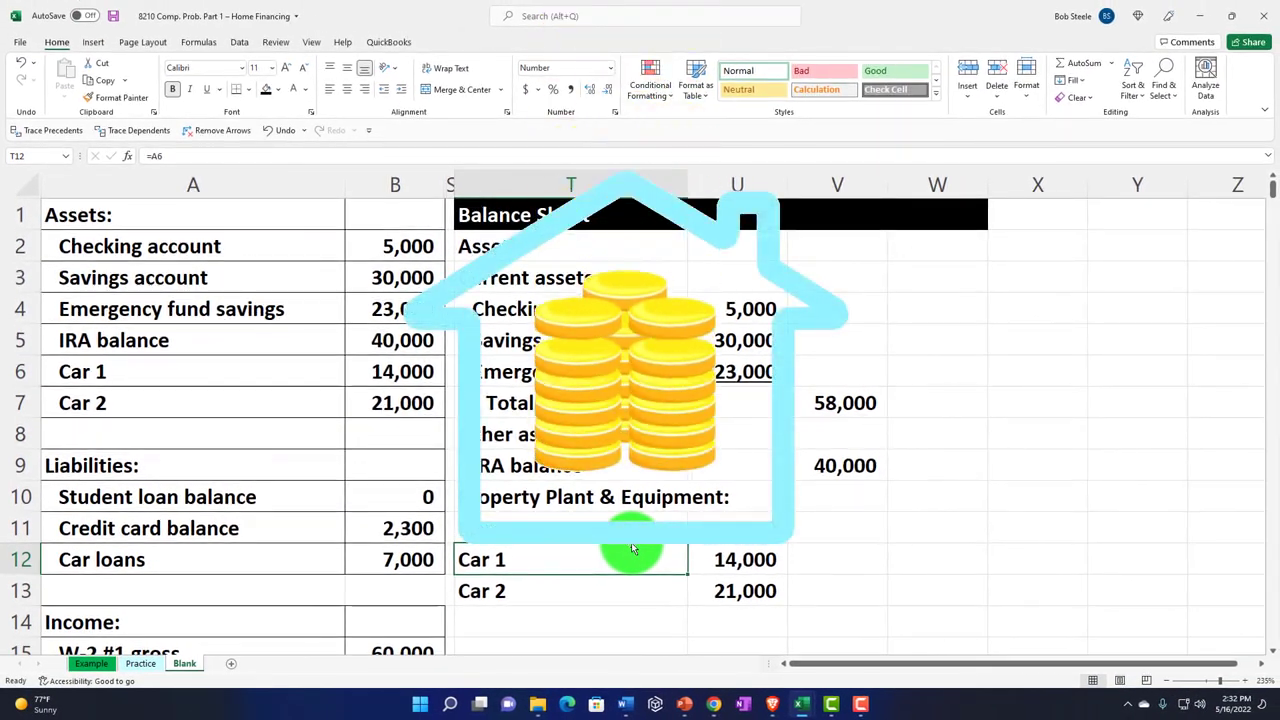
left_click_drag(745, 556, 728, 580)
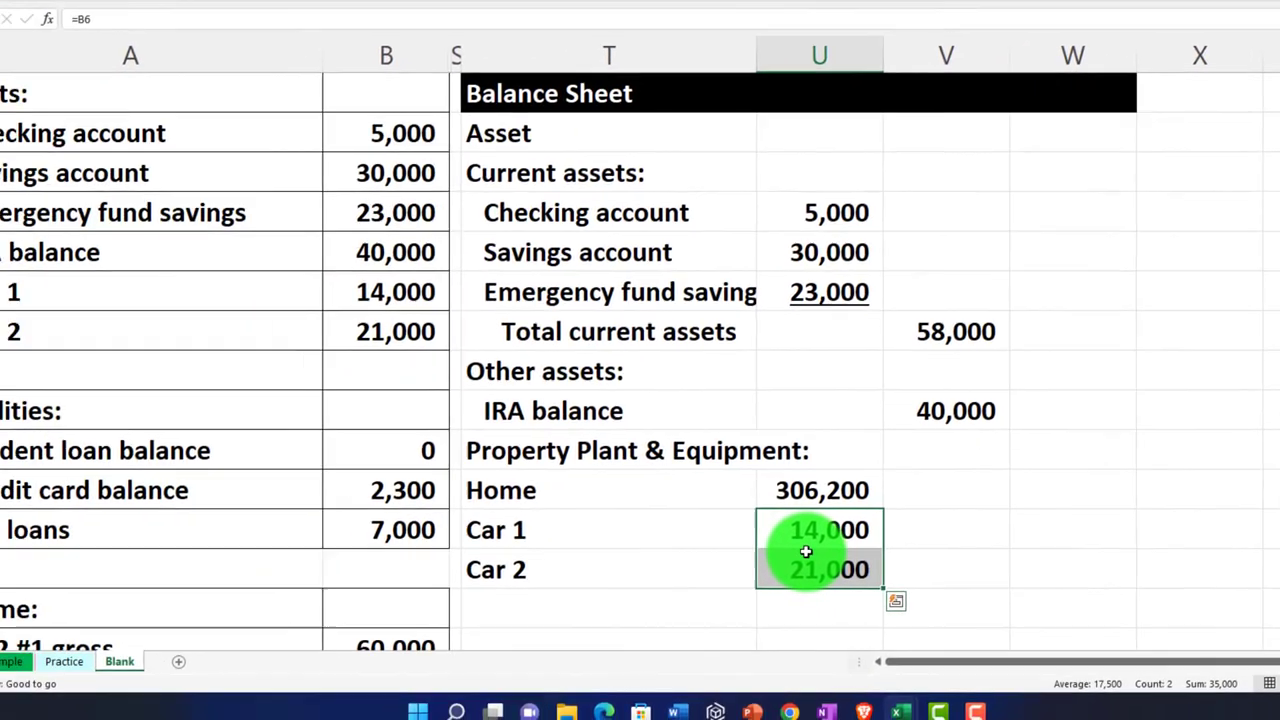
left_click(812, 491)
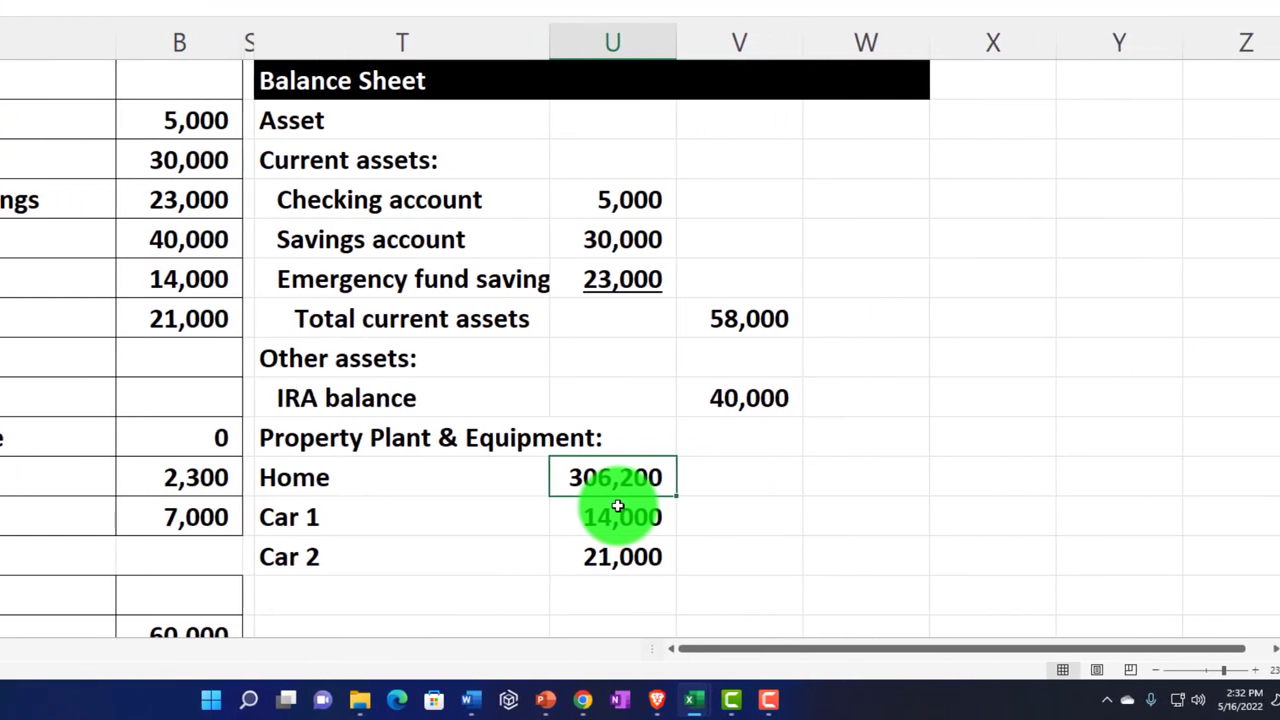
mouse_move(443, 486)
left_mouse_down()
mouse_move(543, 529)
mouse_move(549, 550)
left_mouse_up()
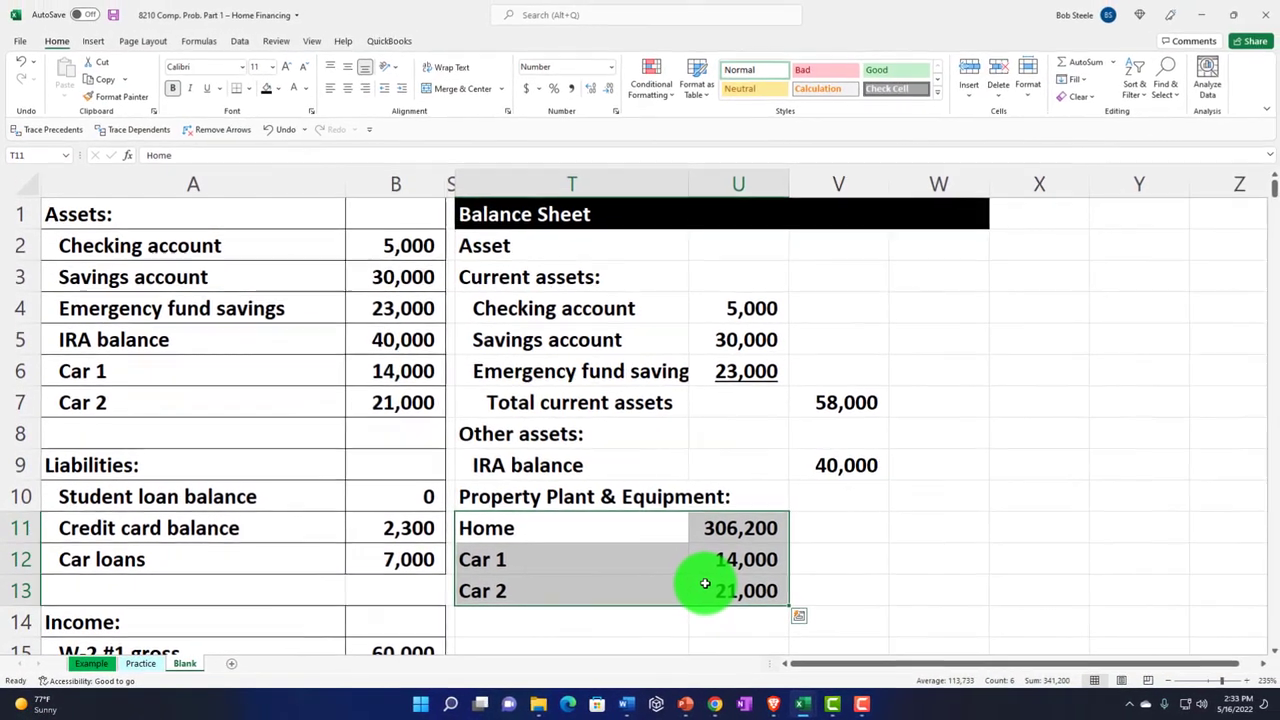
Indent the Home, Car 1 and Car 2 labels in T11:T13 under the Property Plant & Equipment heading
left_click(650, 508)
left_click_drag(587, 545, 607, 591)
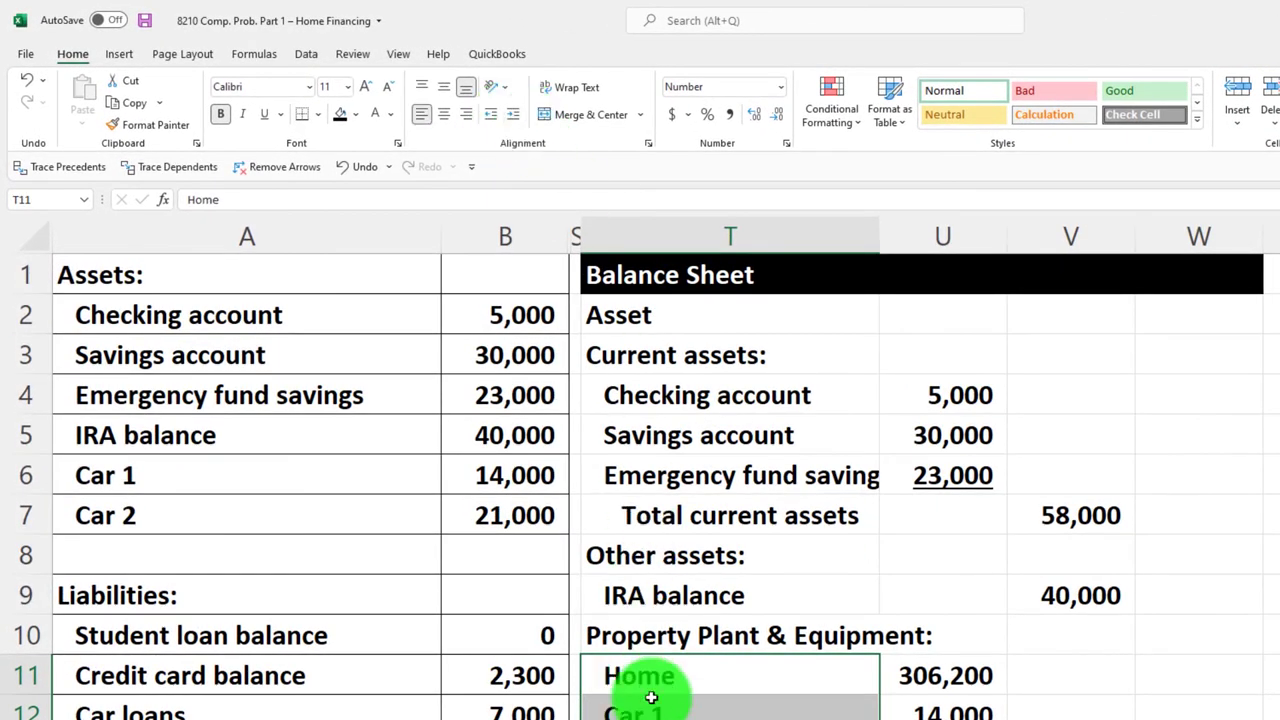
Enter the label "Total property plant & equipment" in T14 and total U11:U13 with a SUM formula in V14
left_click(655, 695)
type("Tt")
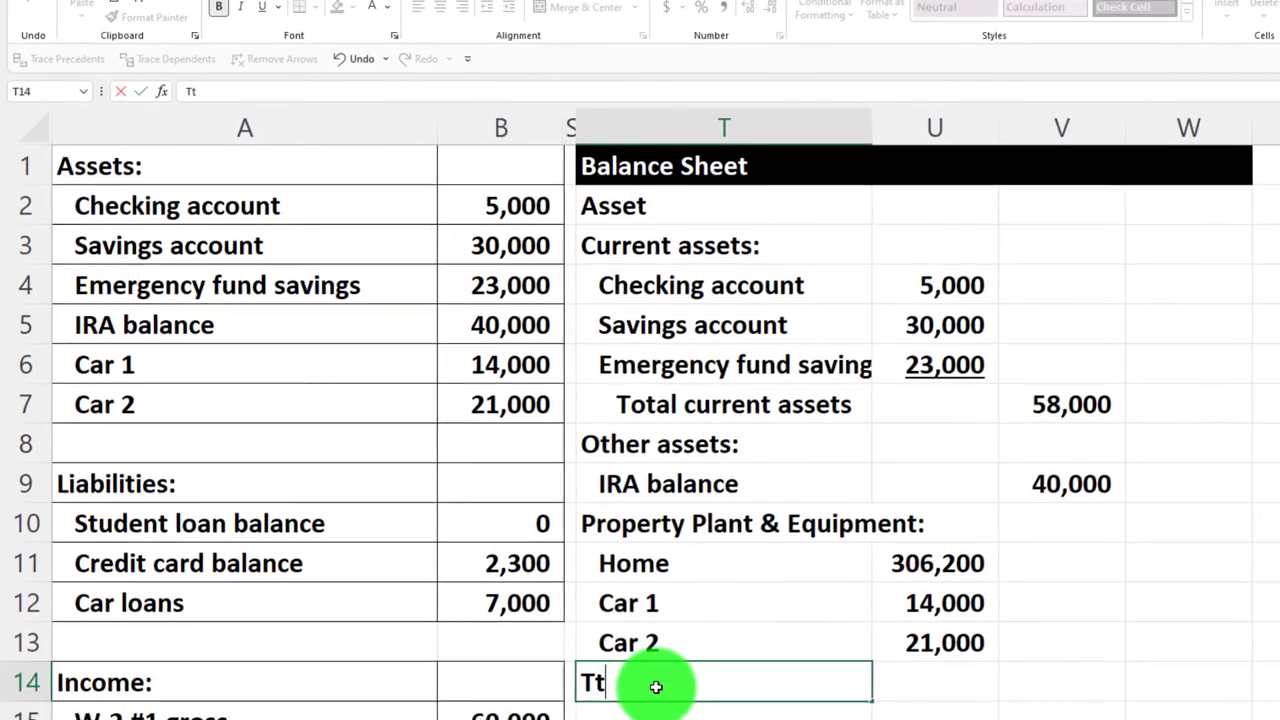
key("BackSpace")
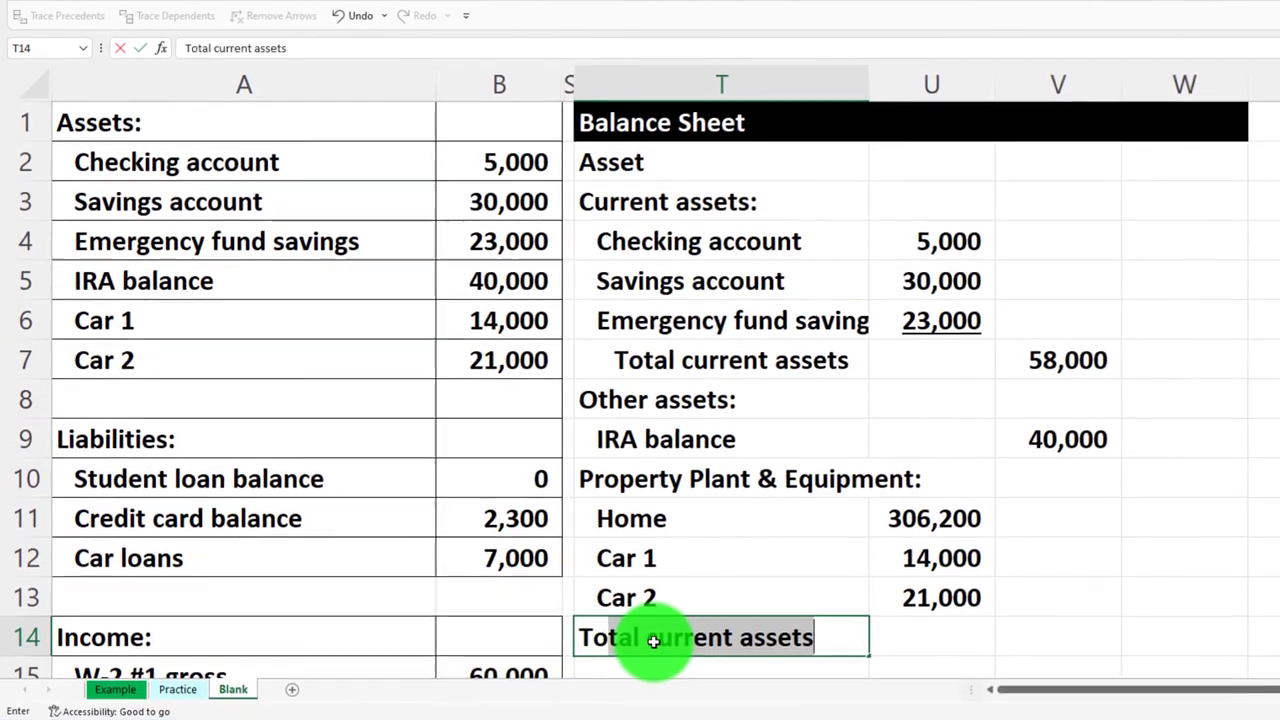
type("otal property plant & equipment")
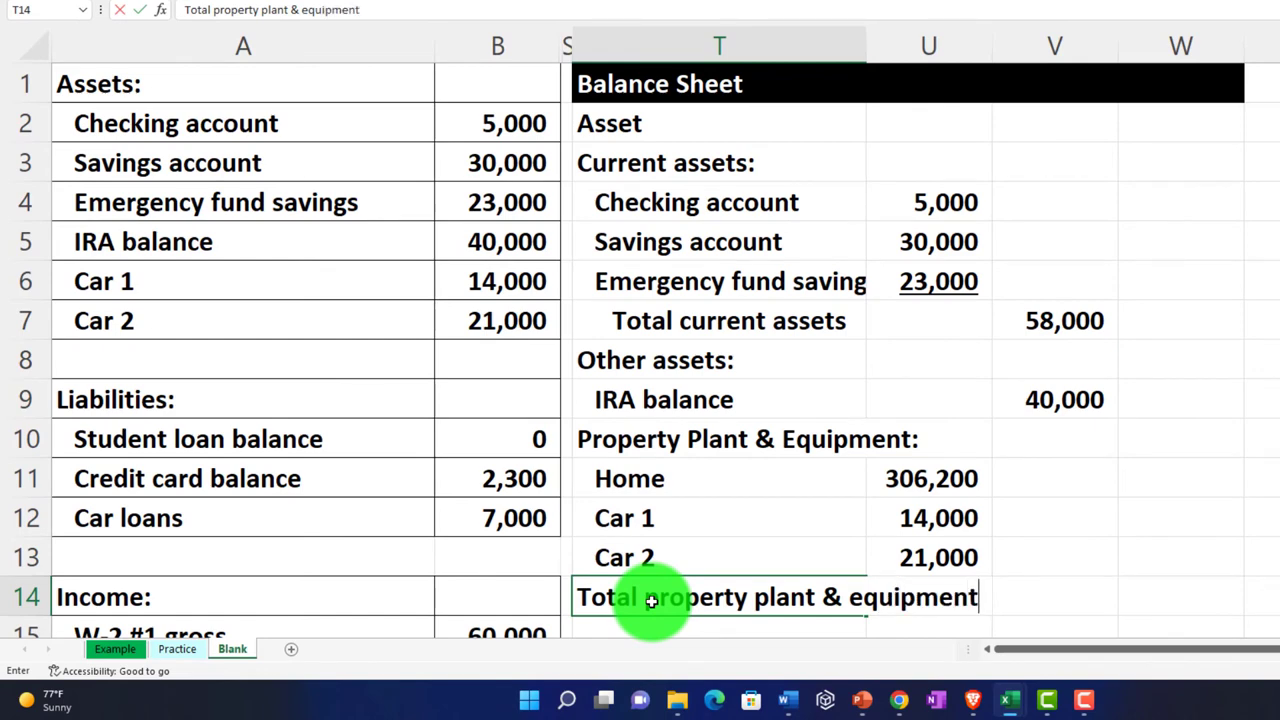
key("Tab")
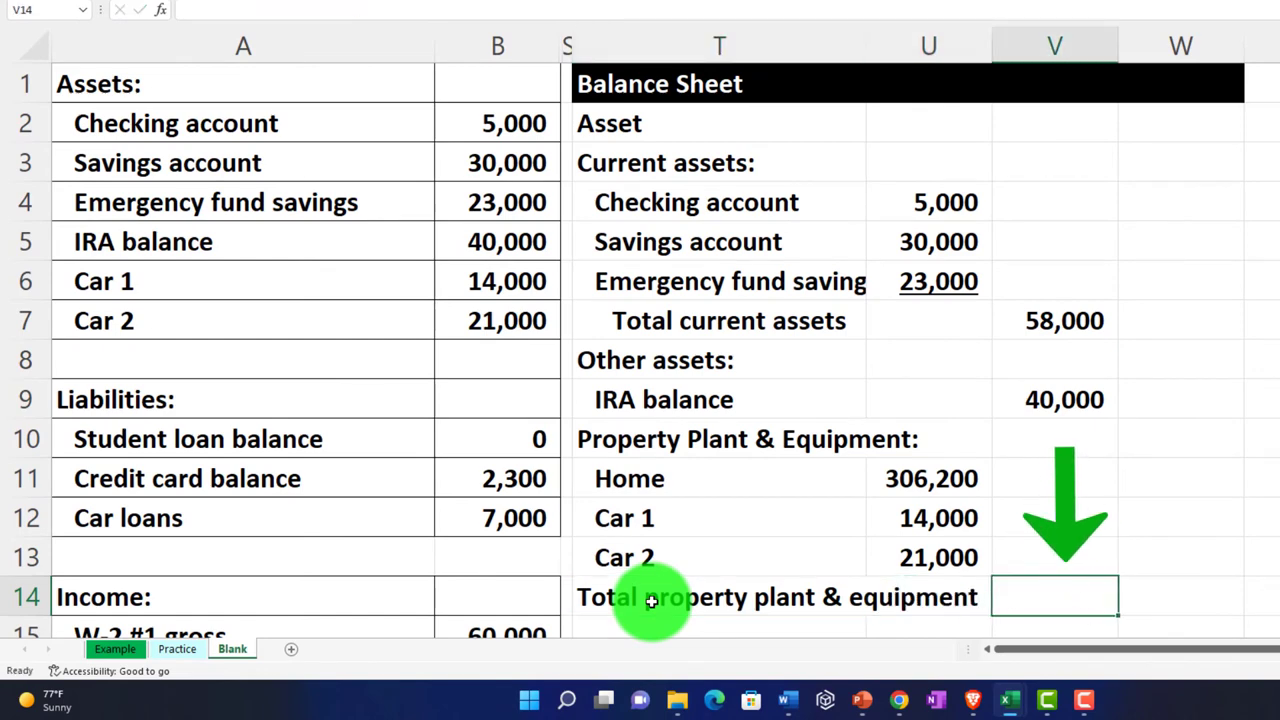
type("=sum(")
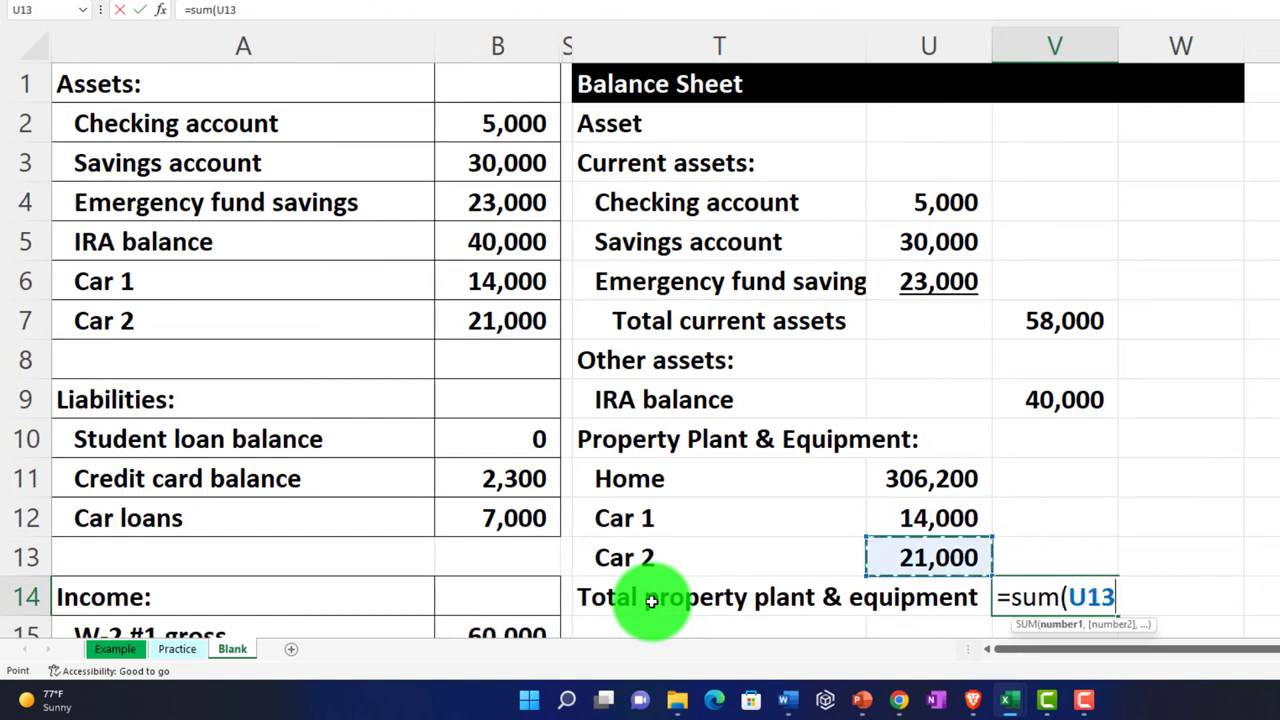
key("Return")
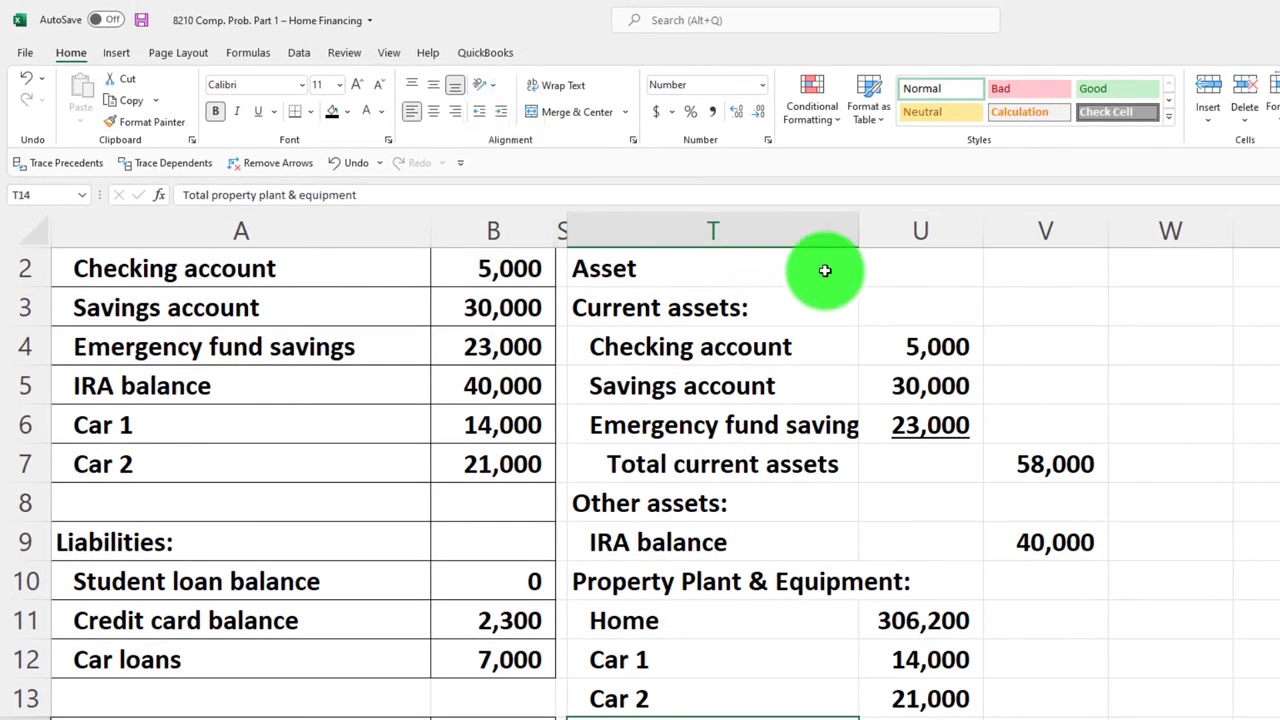
Widen column T to fit its labels, with the total label in T14 double-indented and the Car 2 amount in U13 underlined
left_click_drag(898, 234, 905, 233)
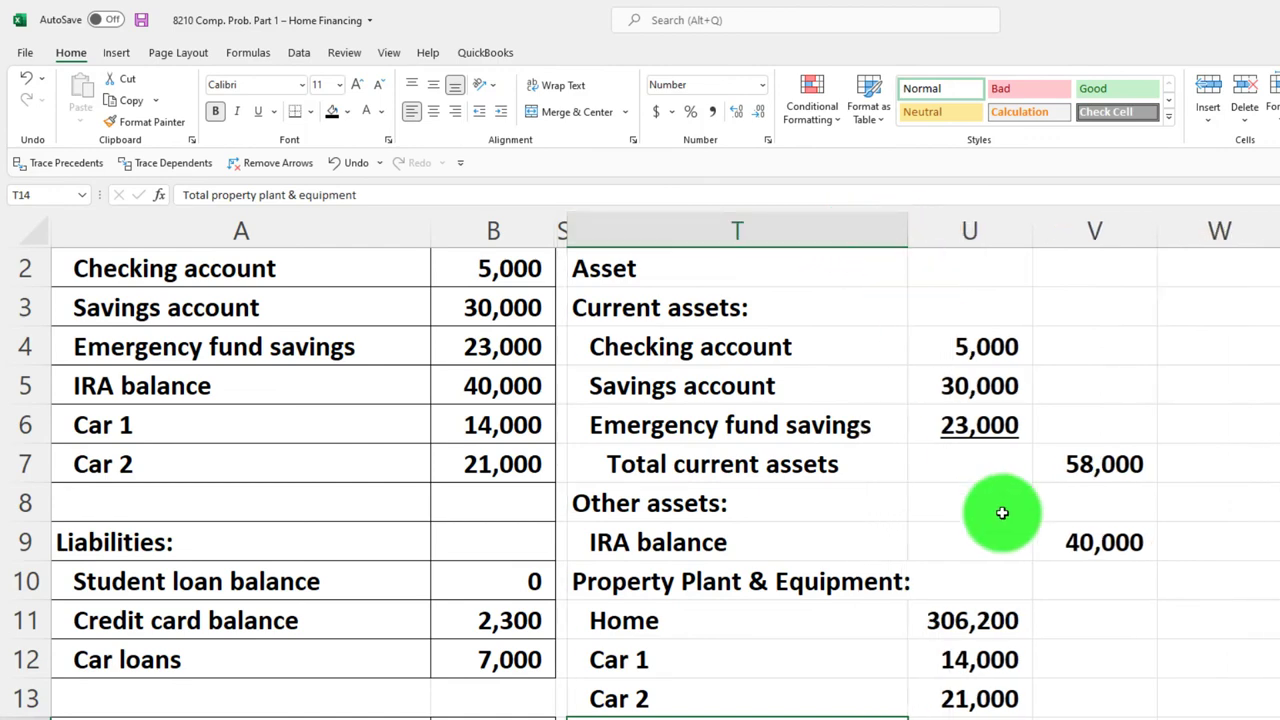
left_click(996, 700)
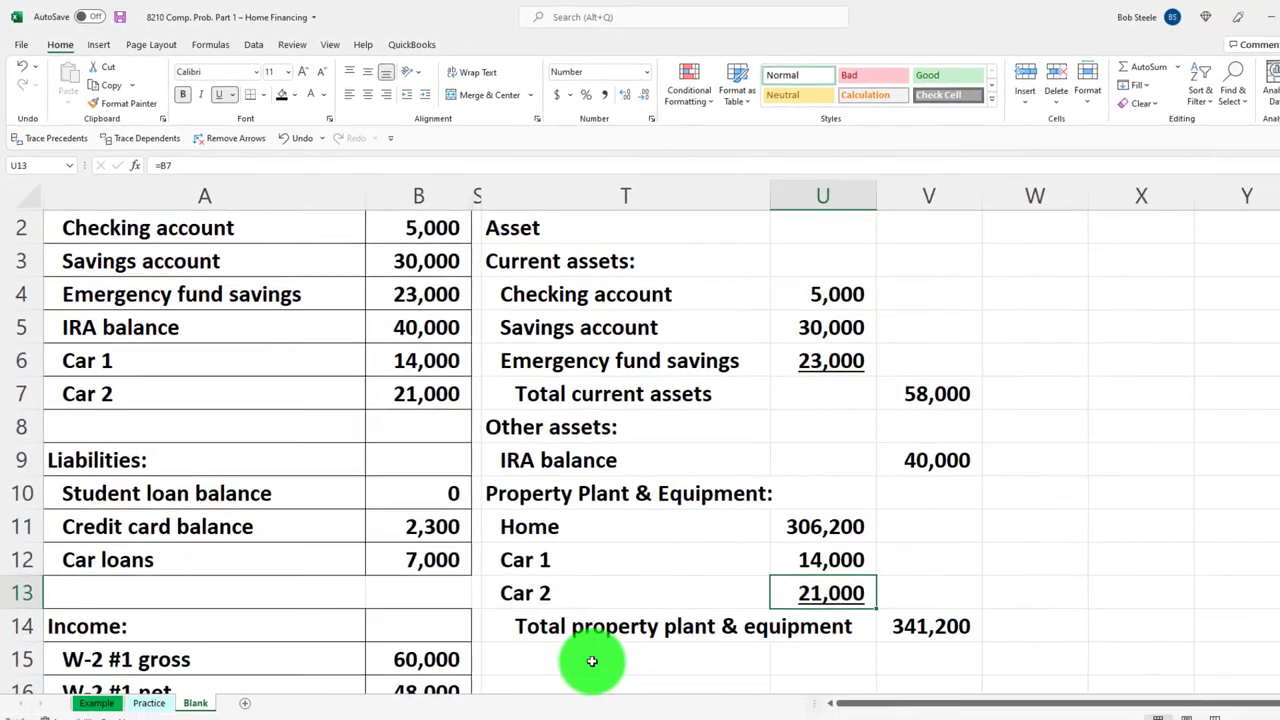
Enter the label "Total assets" in T15 and sum the asset subtotals above in V15
left_click(690, 706)
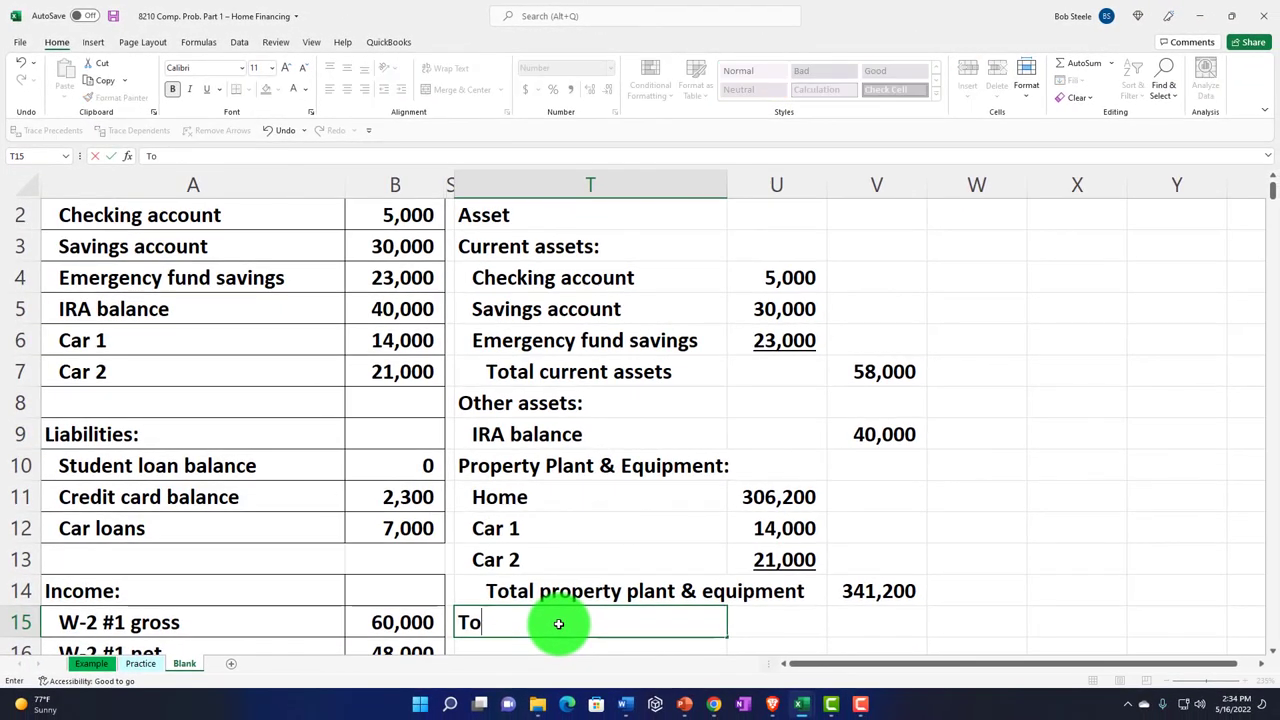
type("Total asset")
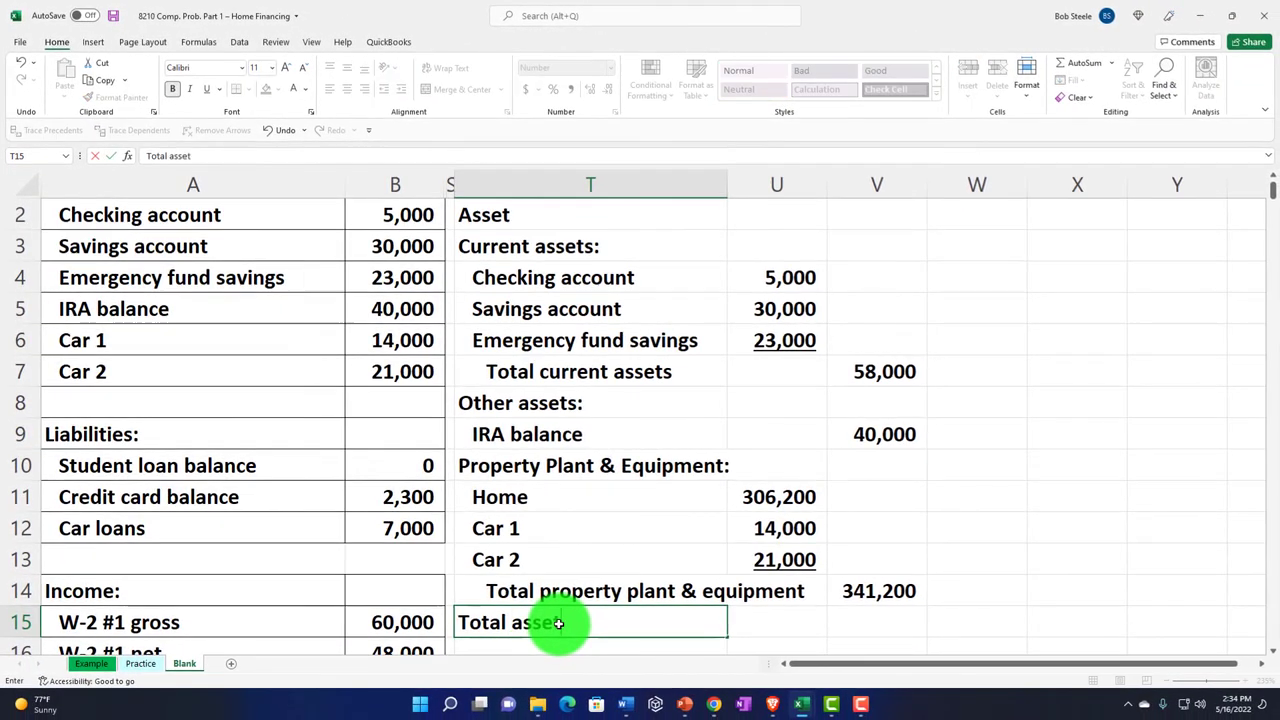
type("s")
key("Tab")
key("Tab")
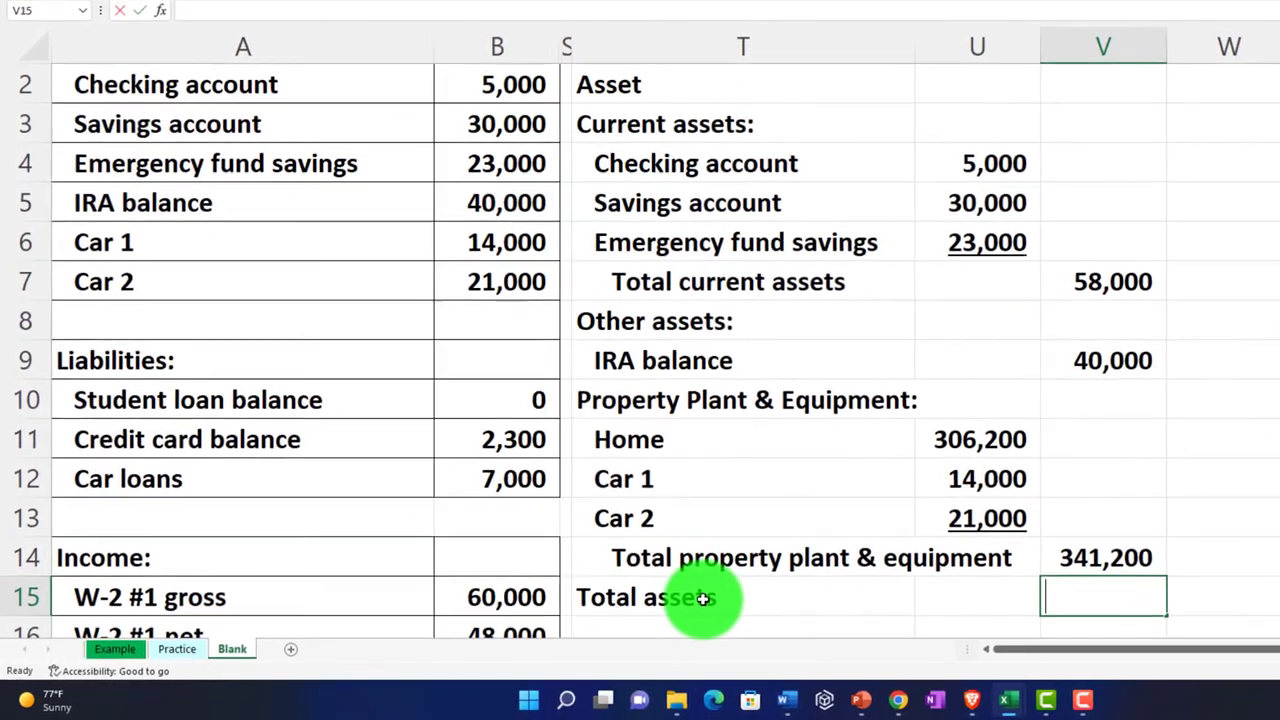
type("=sum")
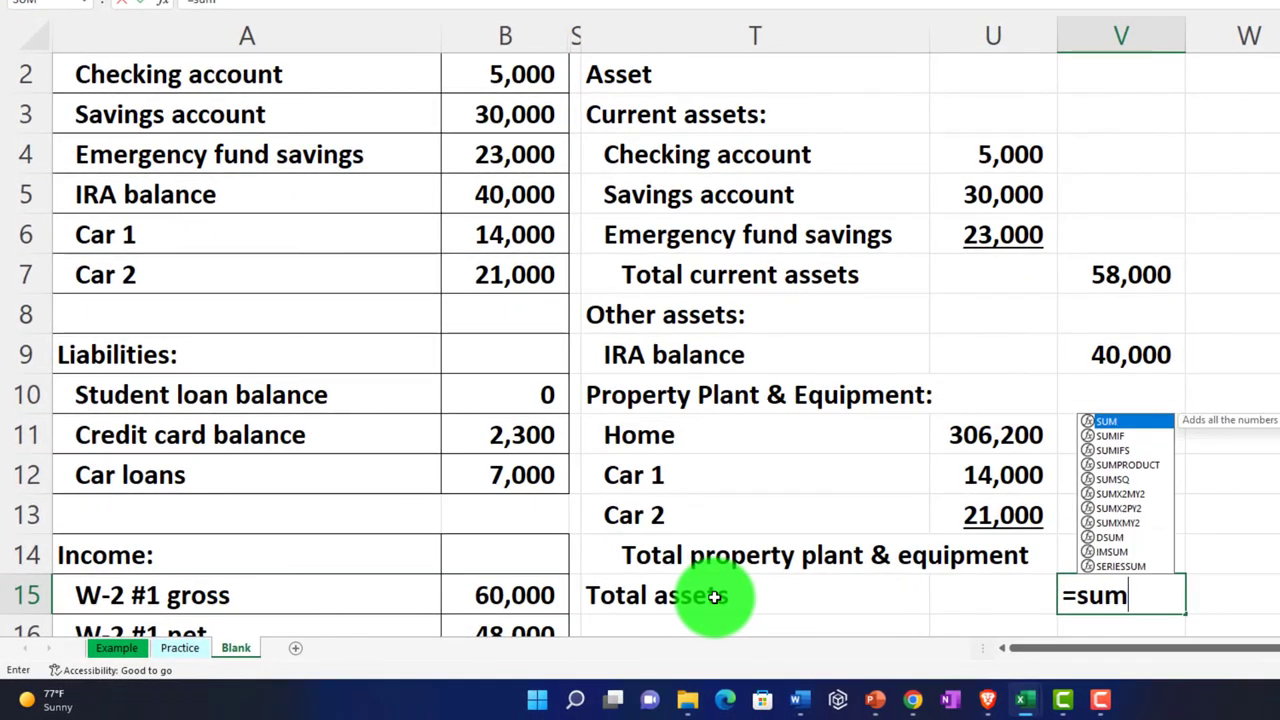
type("(")
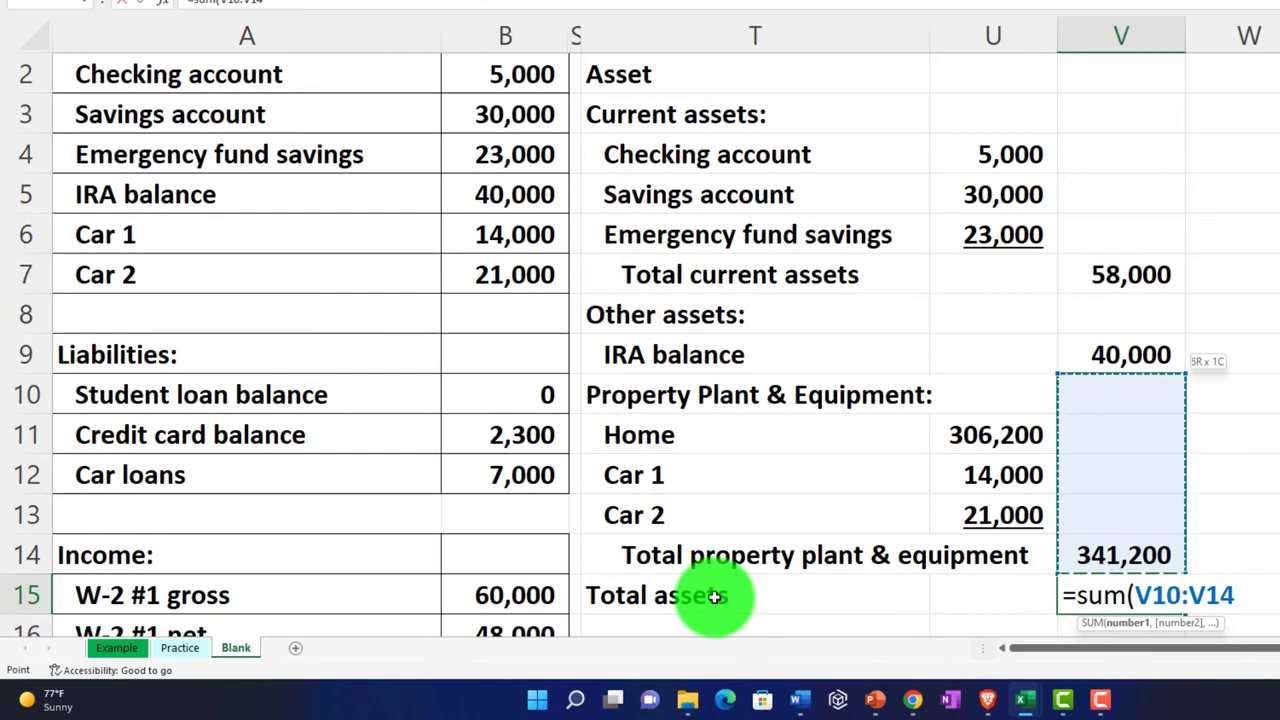
key("Return")
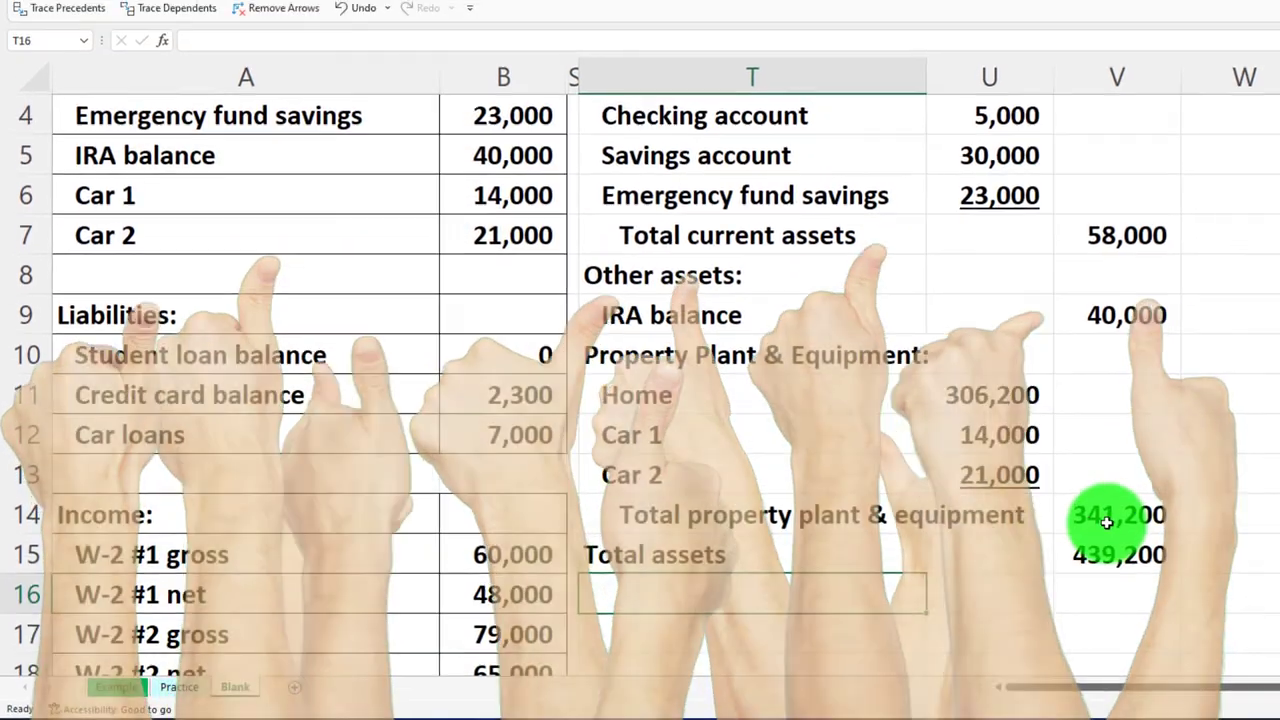
Underline the property plant & equipment total in V14 and apply a double underline to the total assets amount in V15
left_click(1107, 521)
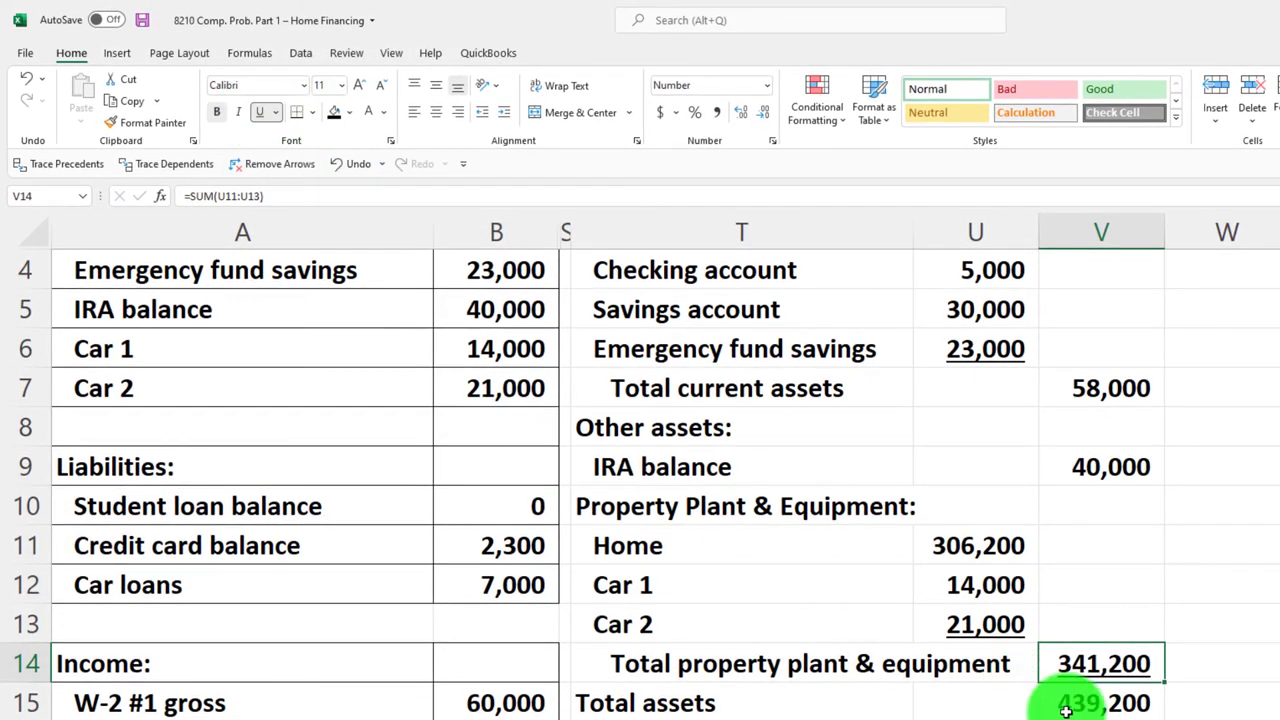
left_click(273, 116)
left_click(283, 145)
Copy the narrow spacer column S's format and width onto column W with Format Painter
left_click(890, 558)
scroll(890, 447, "down", 2)
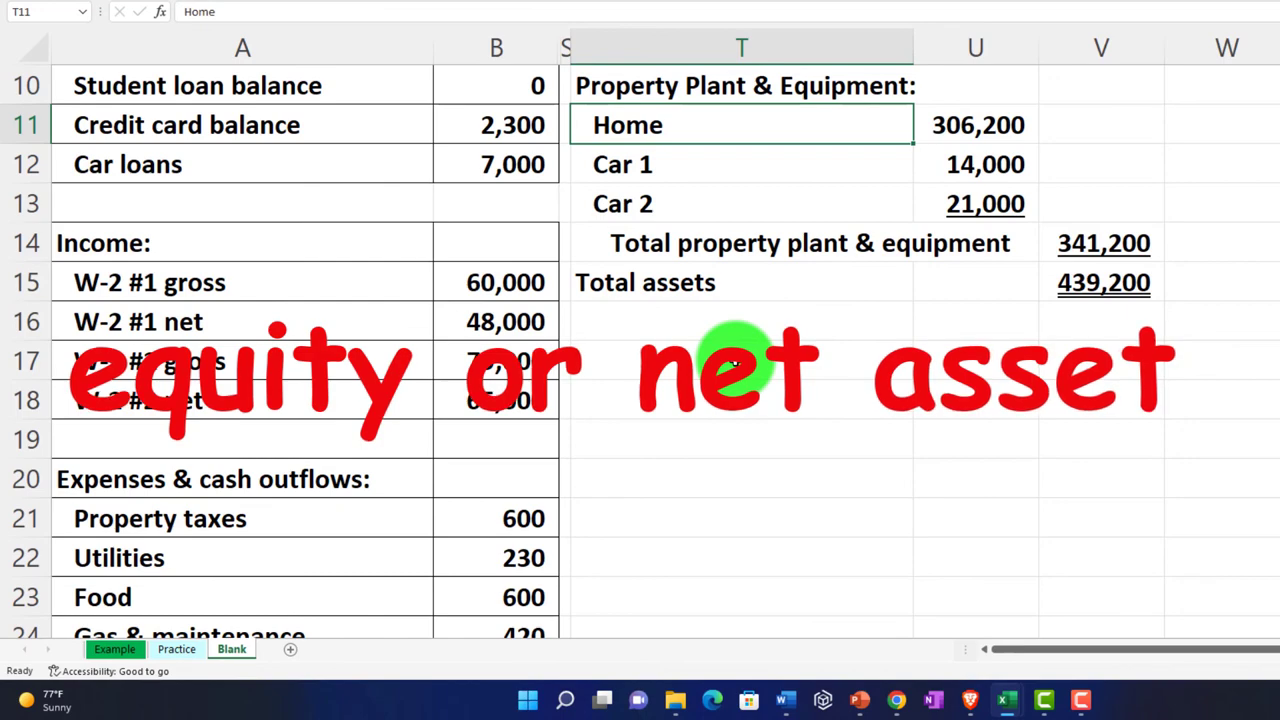
scroll(735, 360, "up", 3)
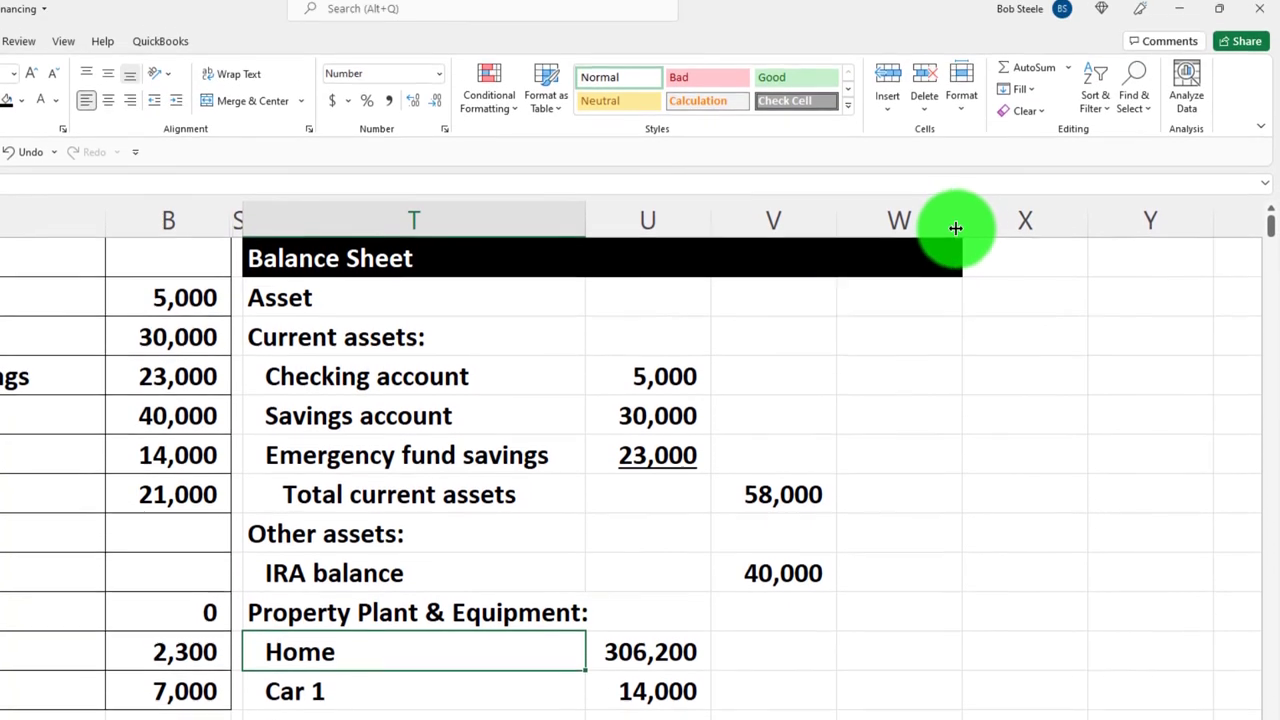
left_click(237, 231)
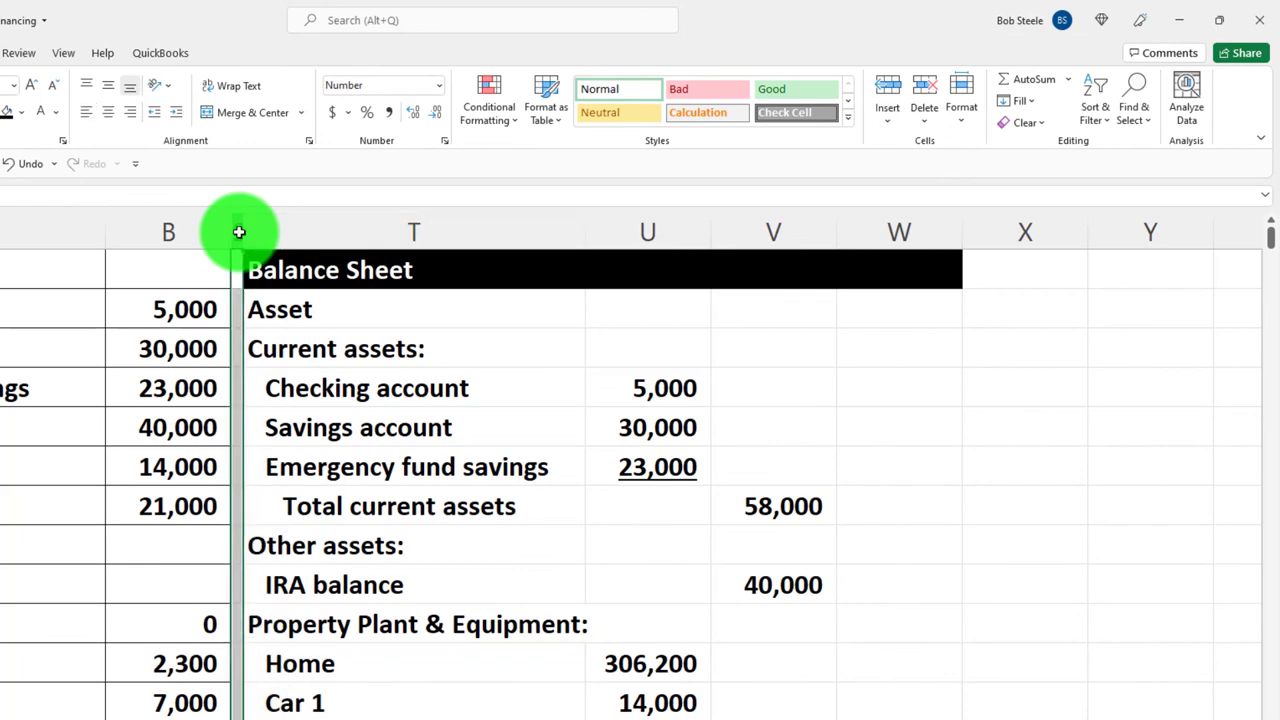
left_click(57, 120)
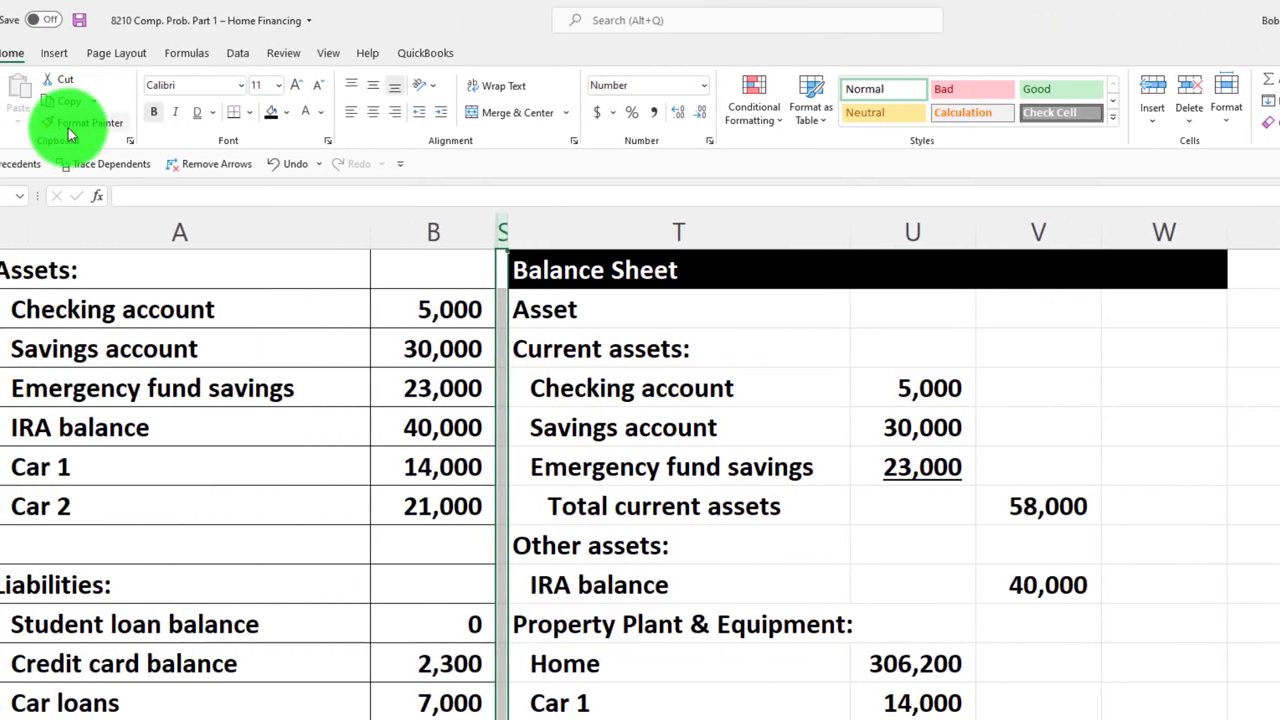
left_click(1226, 233)
Enter the headings "Liabilities" in X2 and "Current liabilities:" in X3
left_click(1210, 263)
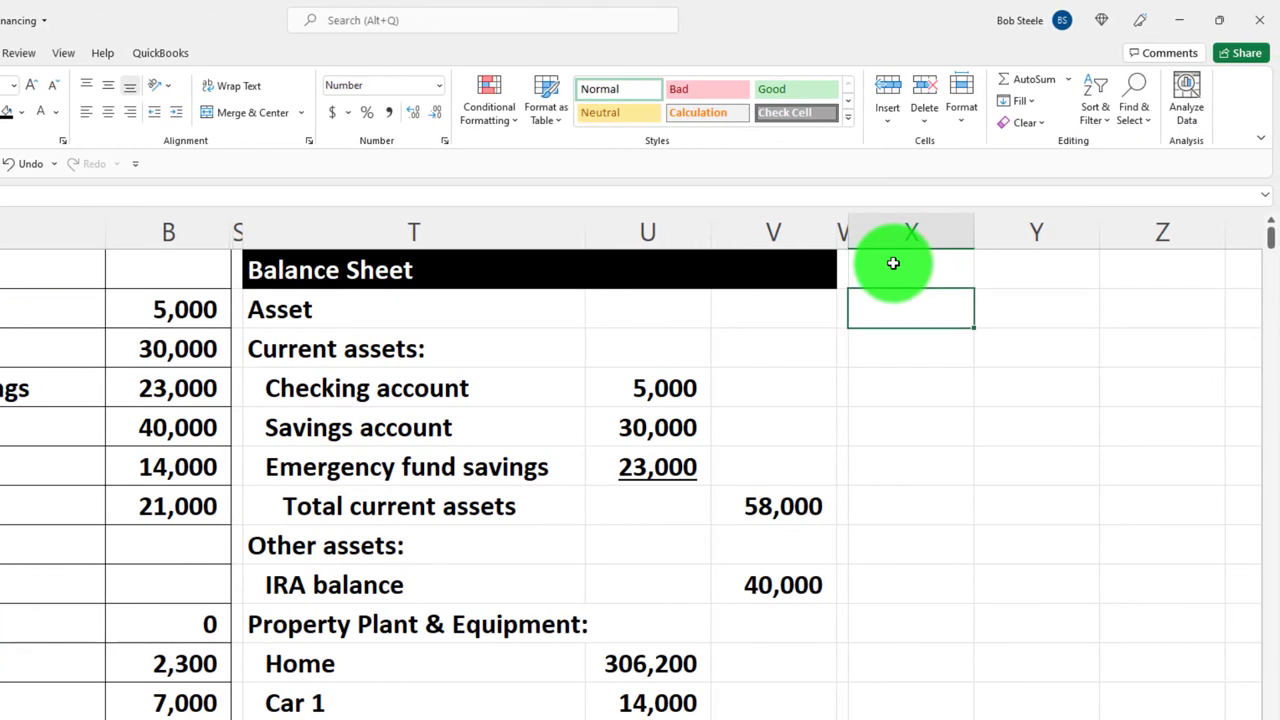
type("Loa")
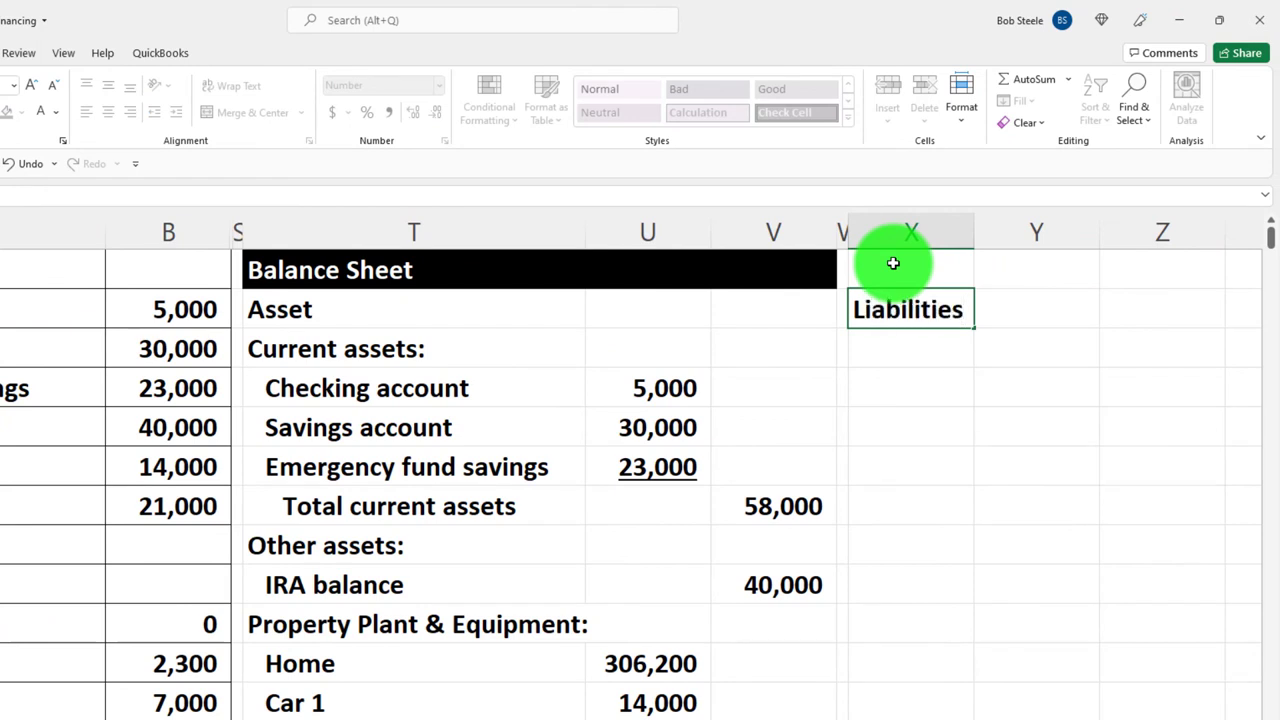
type("bilities")
key("Return")
type("Current liabilities")
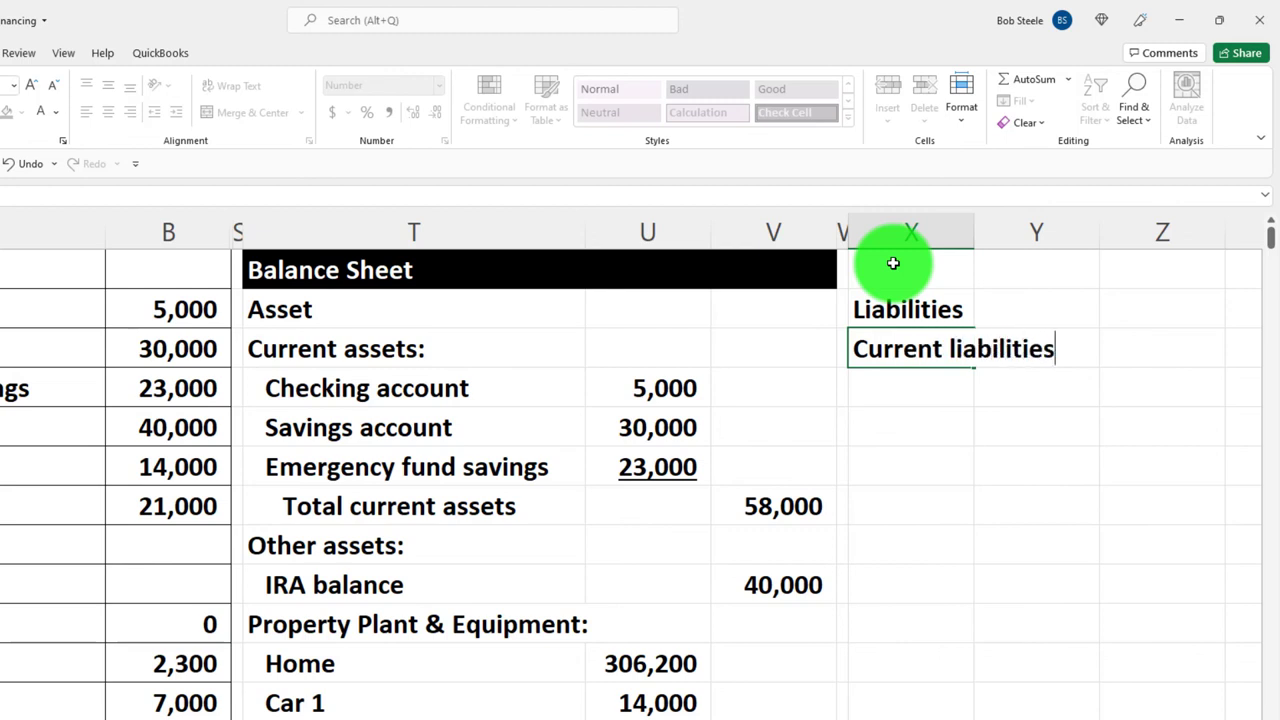
type(":")
key("Return")
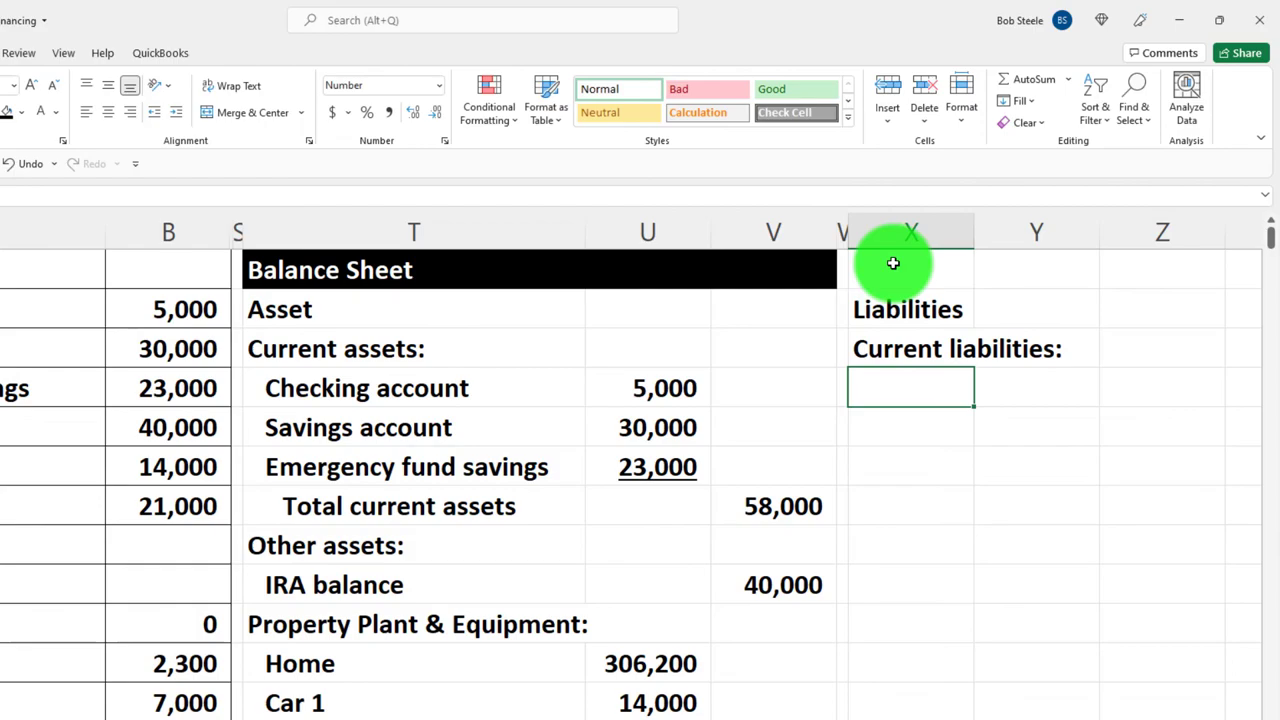
Link X4 to the student loan balance label in A10 and widen column X to fit the liability labels
type("Stud")
key("Left")
key("Left")
key("Left")
key("Left")
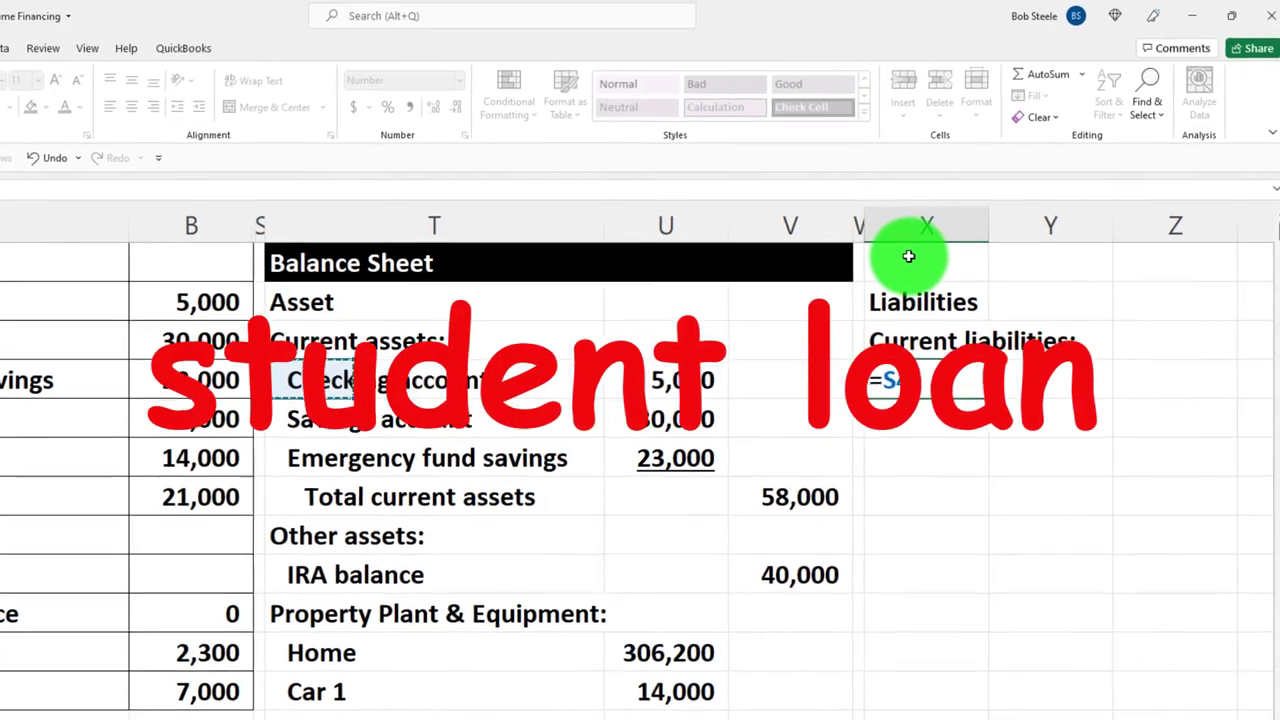
key("Down")
key("Down")
key("Down")
key("Down")
key("Down")
key("Down")
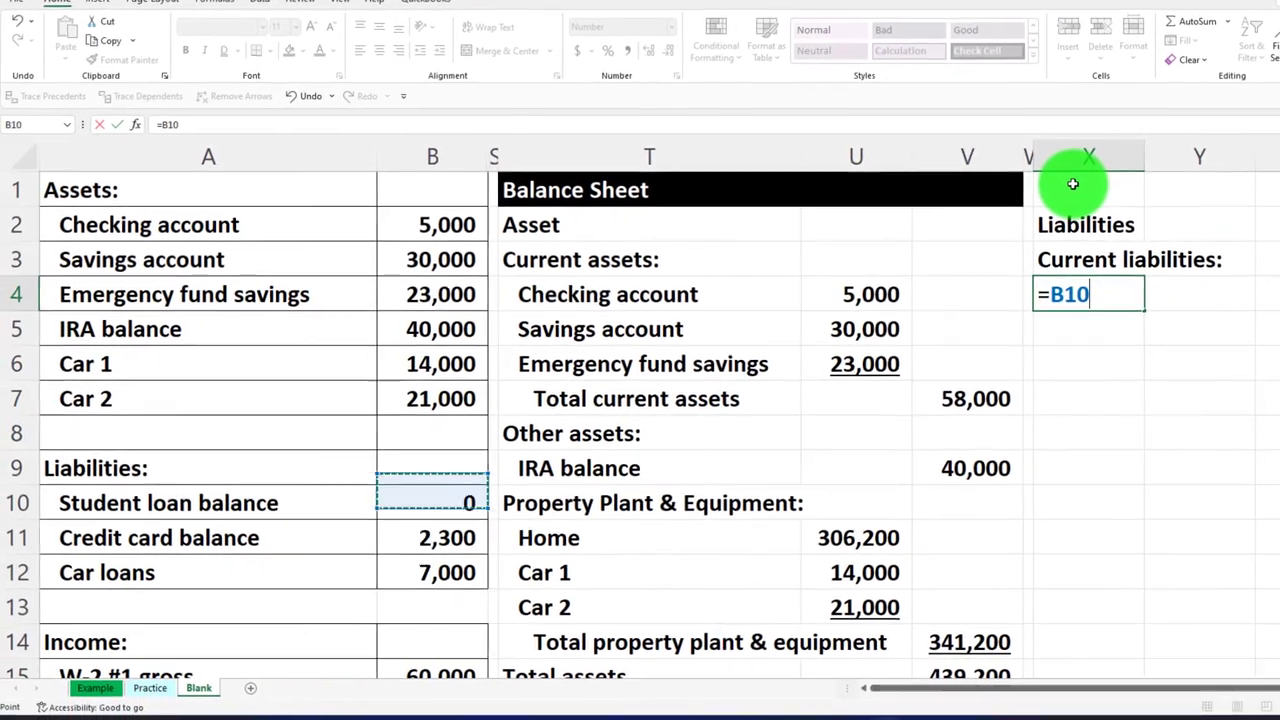
key("Left")
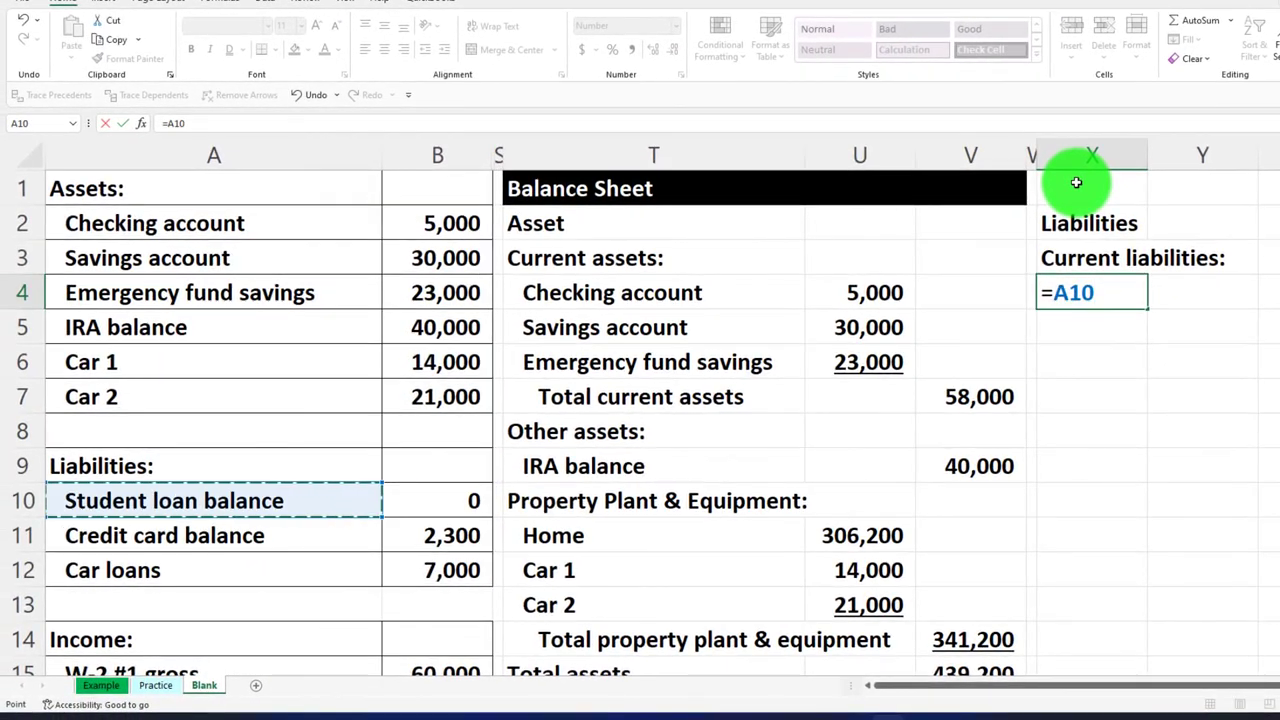
key("Return")
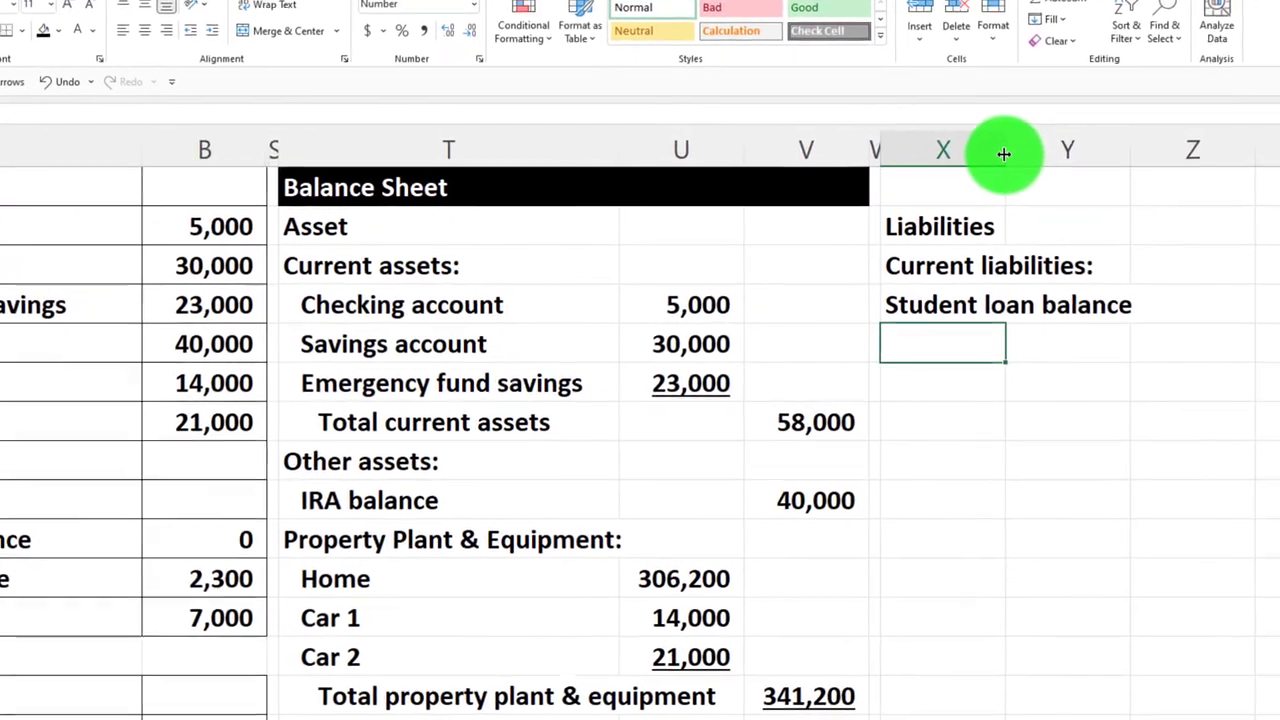
left_click_drag(1004, 153, 1004, 153)
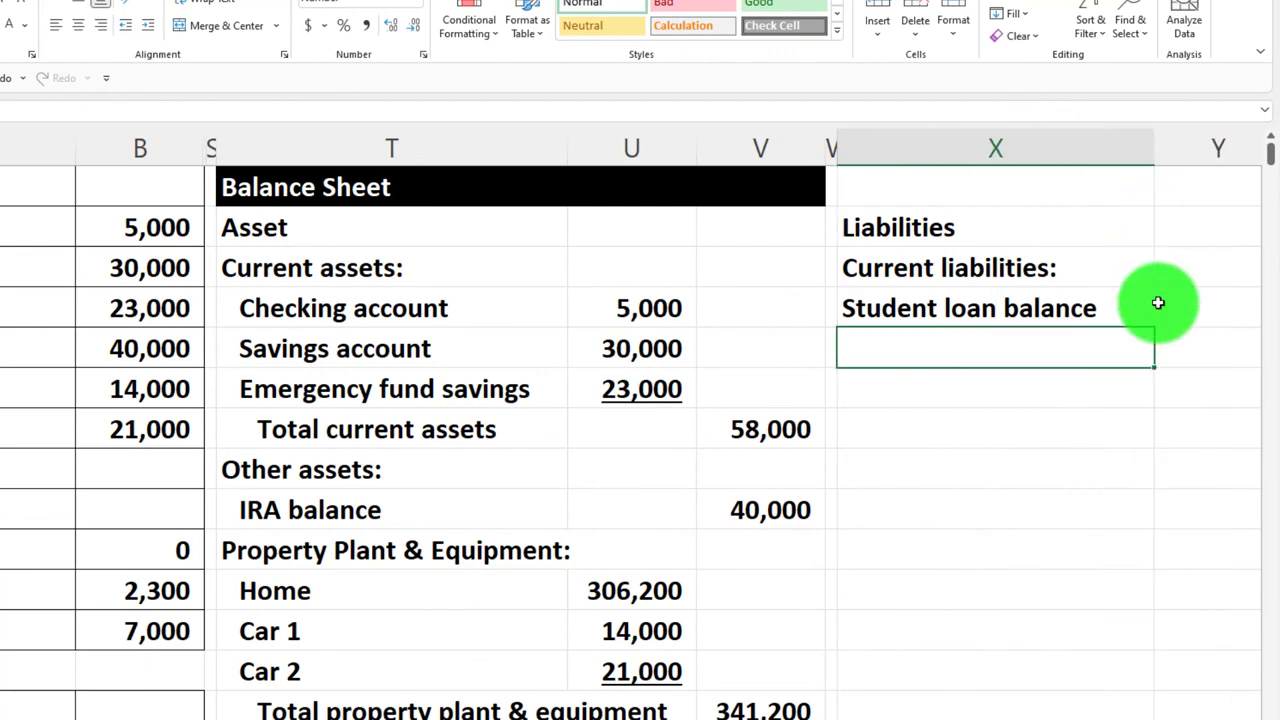
Link X5 to the credit card balance label in A11
type("=")
key("Down")
key("Down")
key("Down")
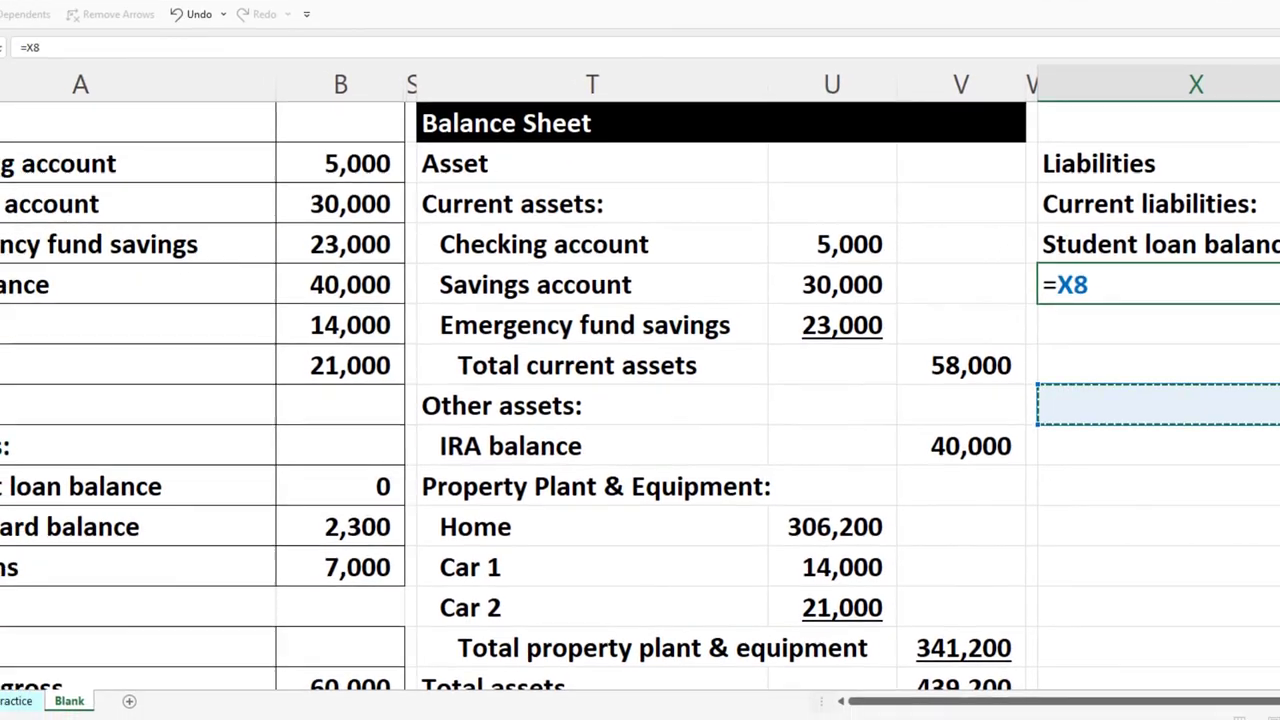
key("Down")
key("Down")
key("Left")
key("Left")
key("Left")
key("Left")
key("Left")
key("Left")
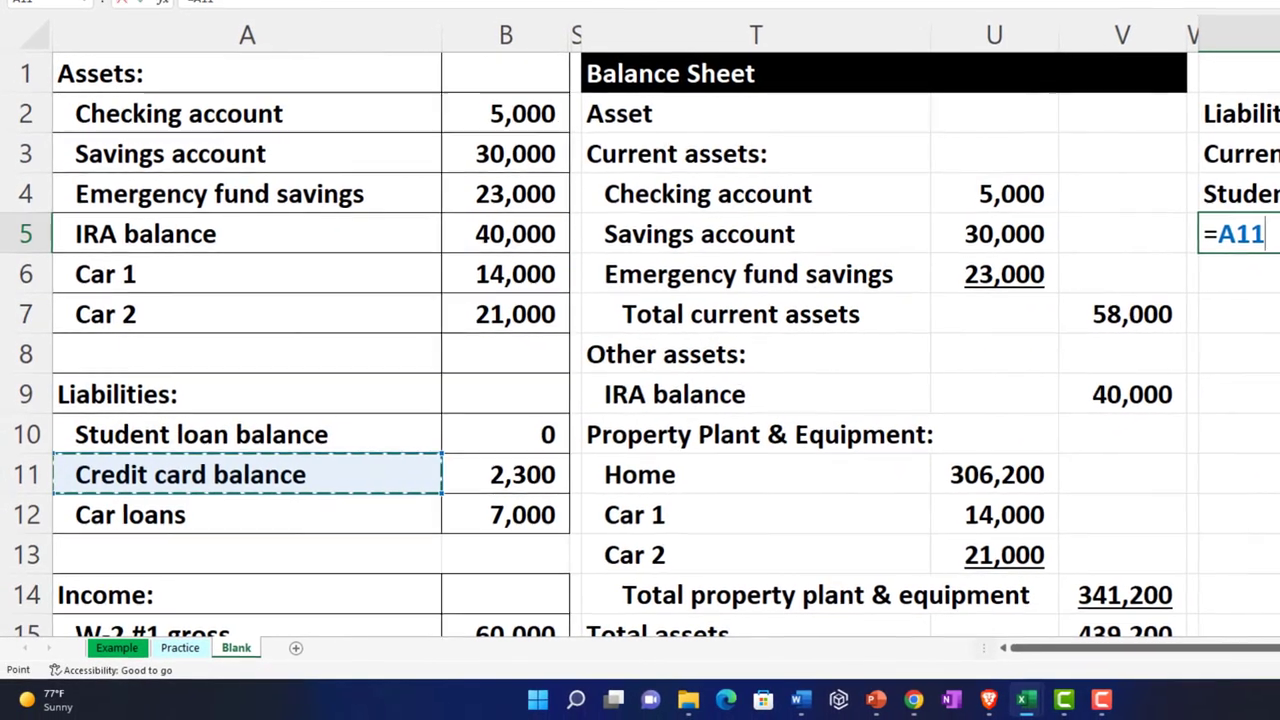
key("Return")
Link X6 to the car loans label in A12
type("=")
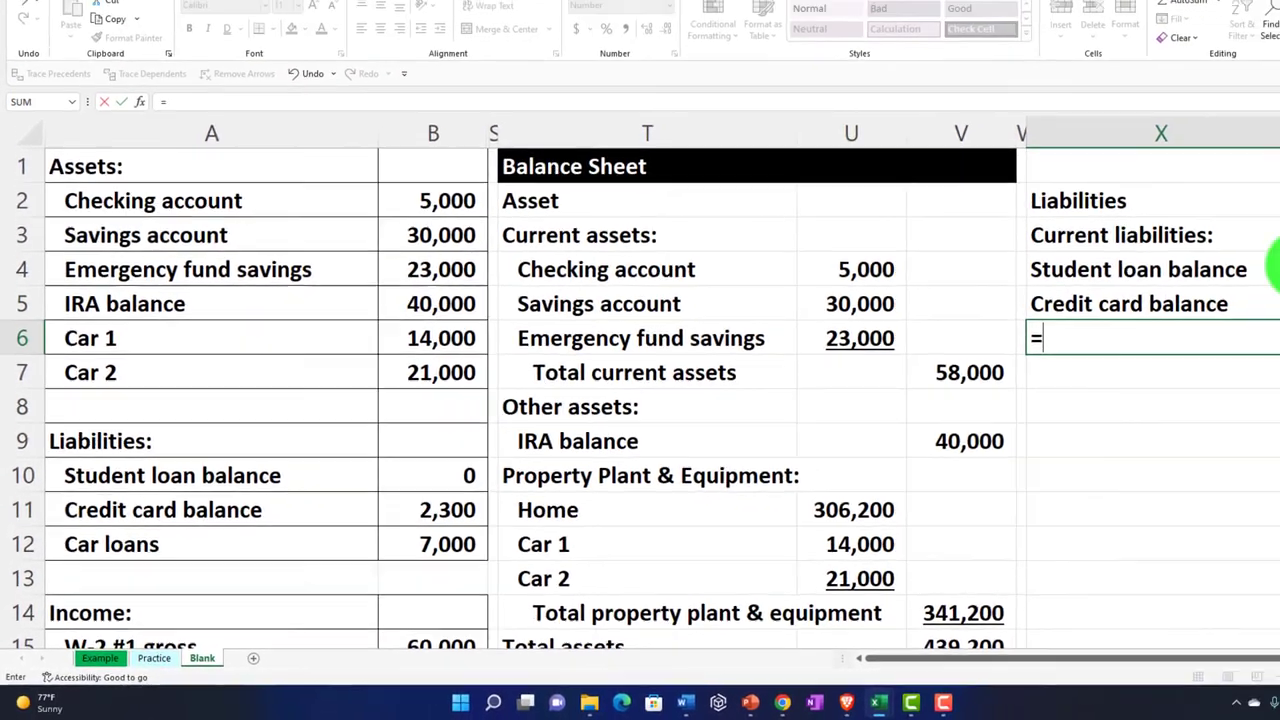
key("Down")
key("Down")
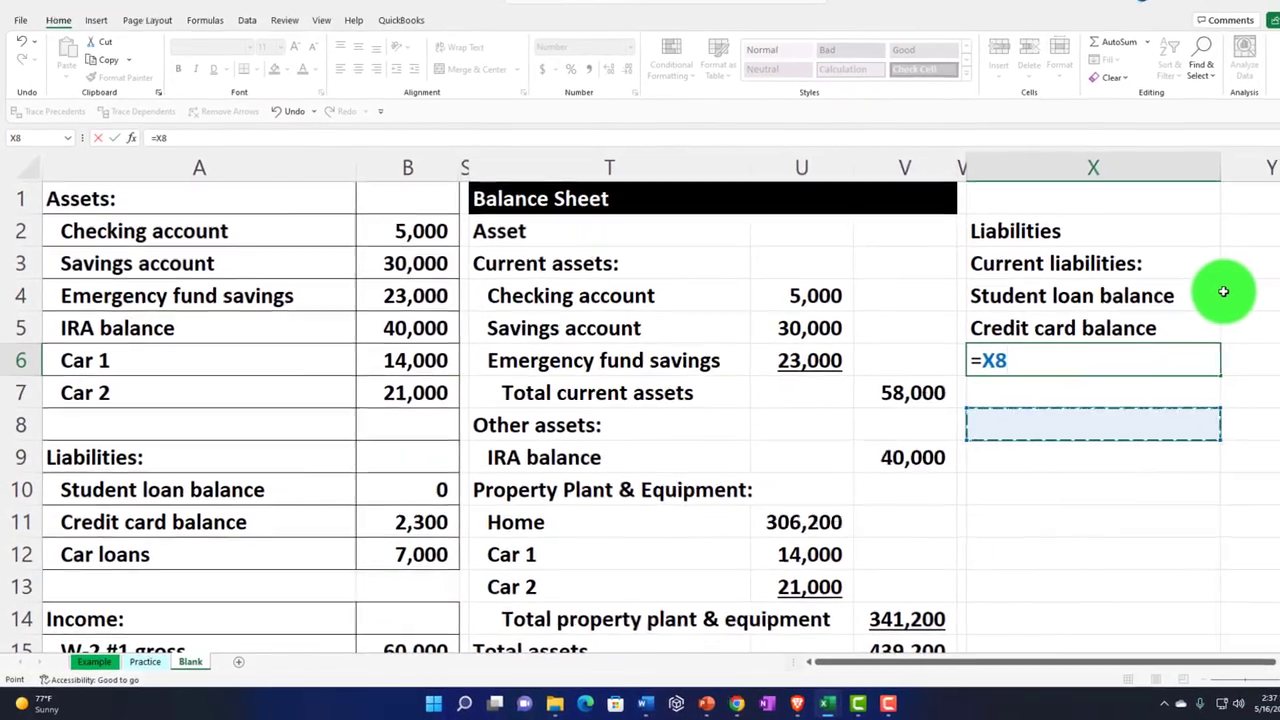
key("Down")
key("Down")
key("Down")
key("Left")
key("Left")
key("Left")
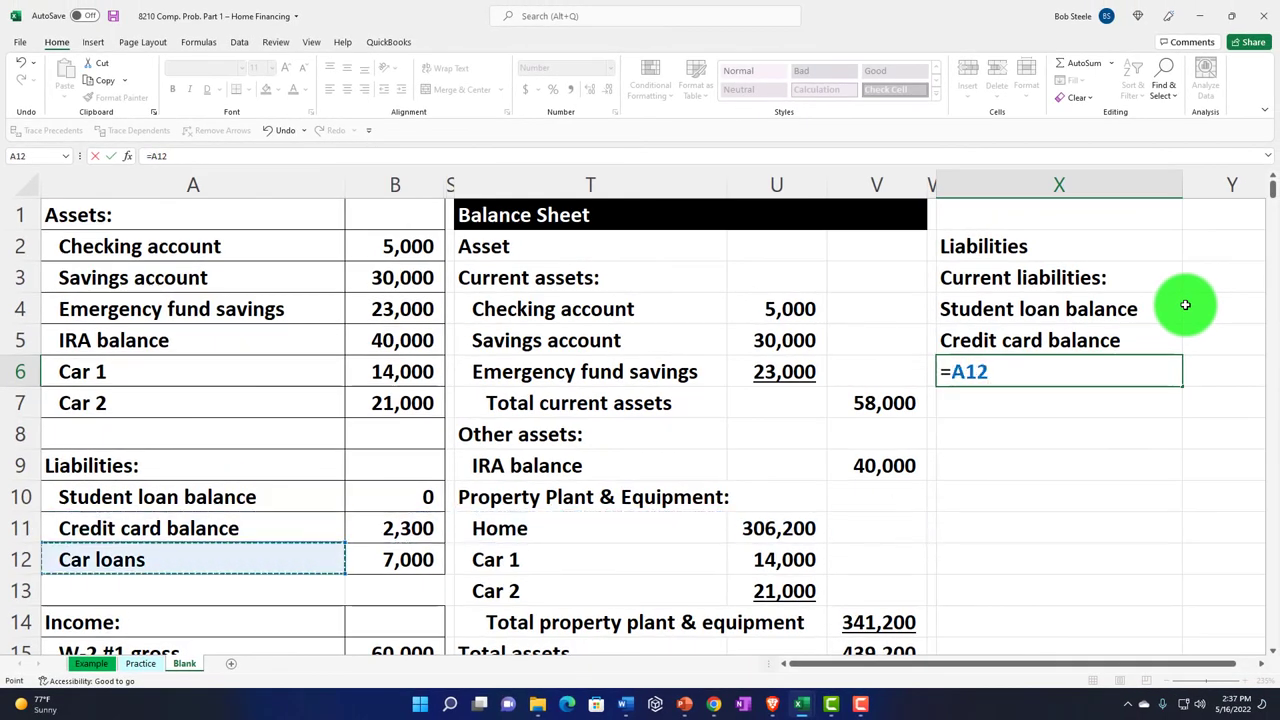
key("Return")
Link Y4 to the student loan amount in B10 and fill the formula down through Y6
key("Right")
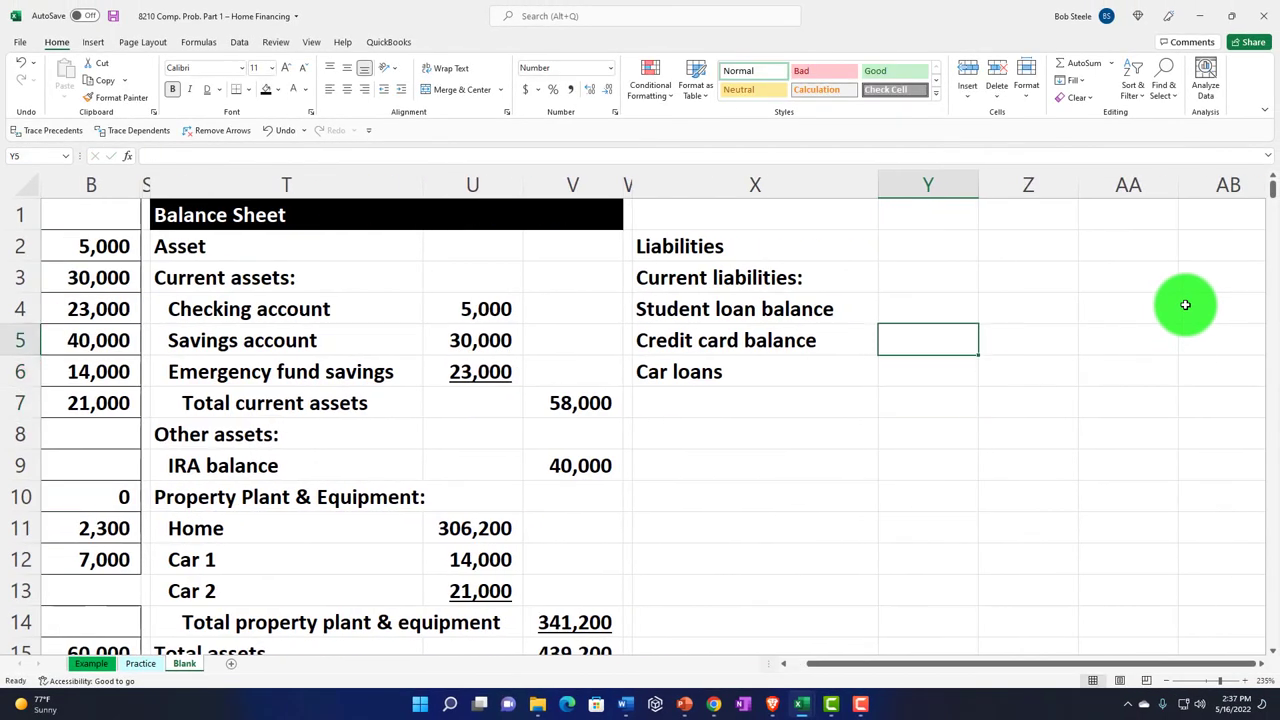
type("=")
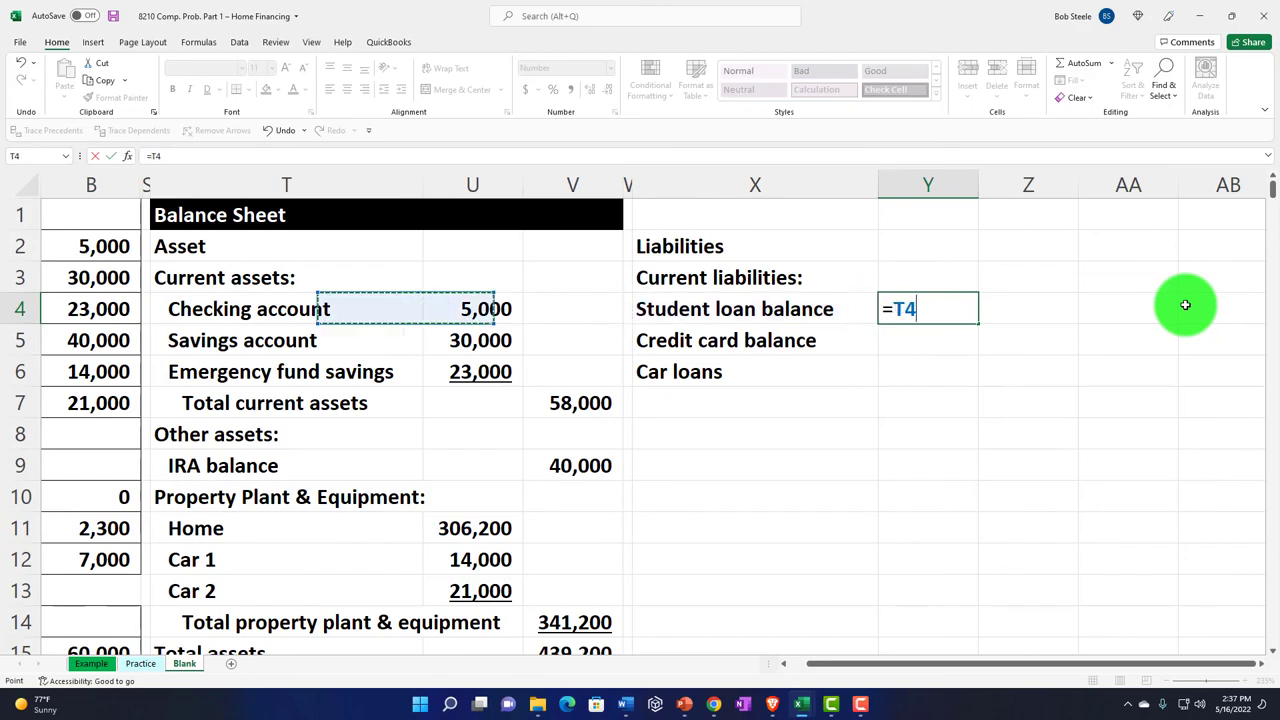
key("Left")
key("Left")
key("Left")
key("Left")
key("Down")
key("Down")
key("Down")
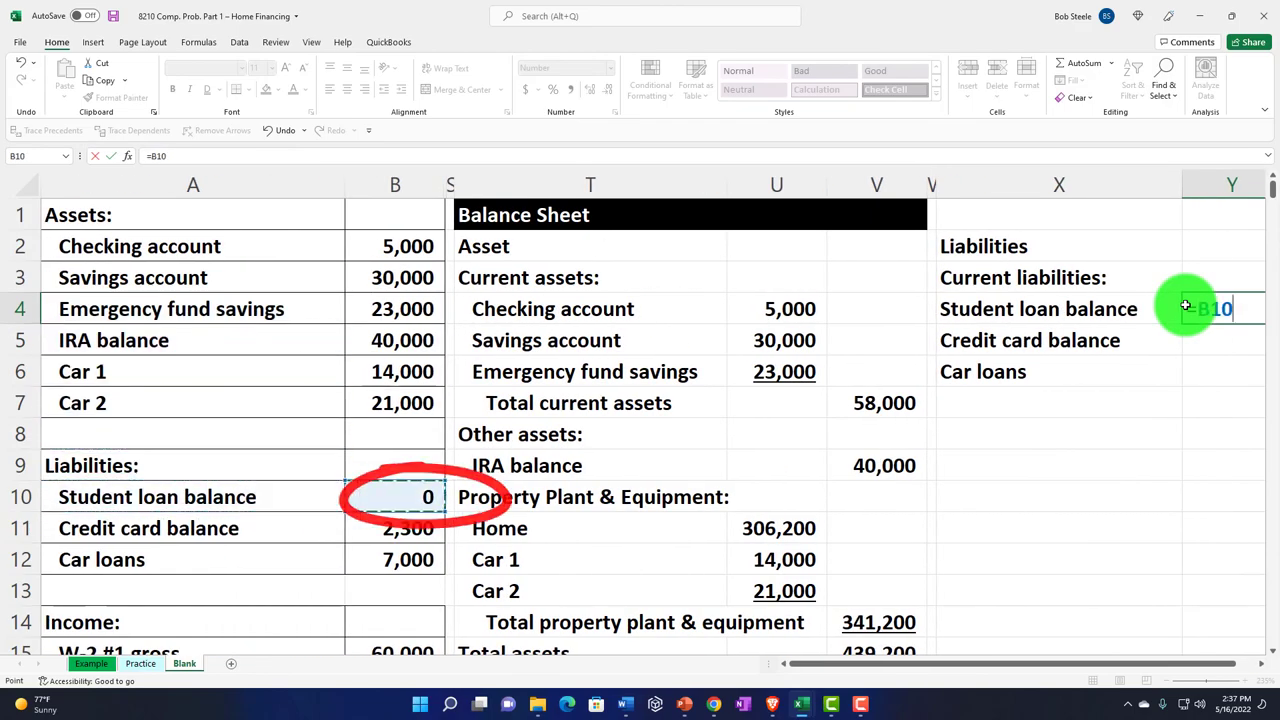
key("Return")
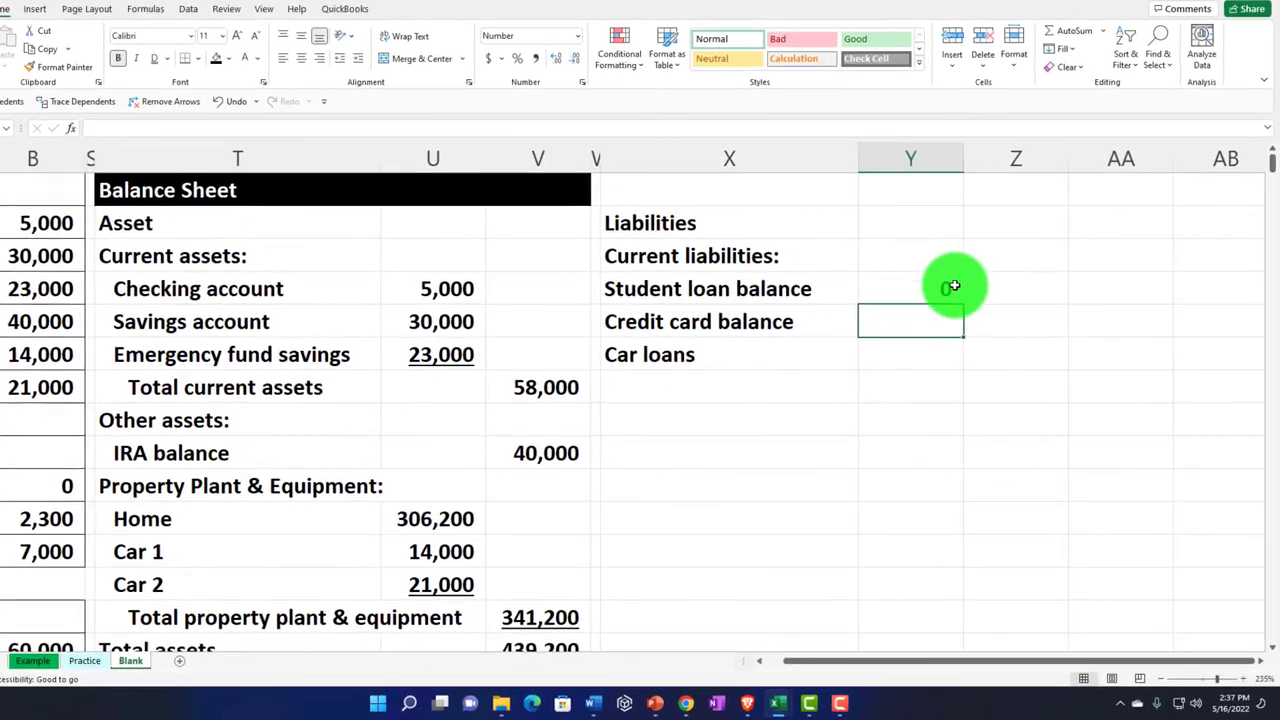
left_click(1250, 309)
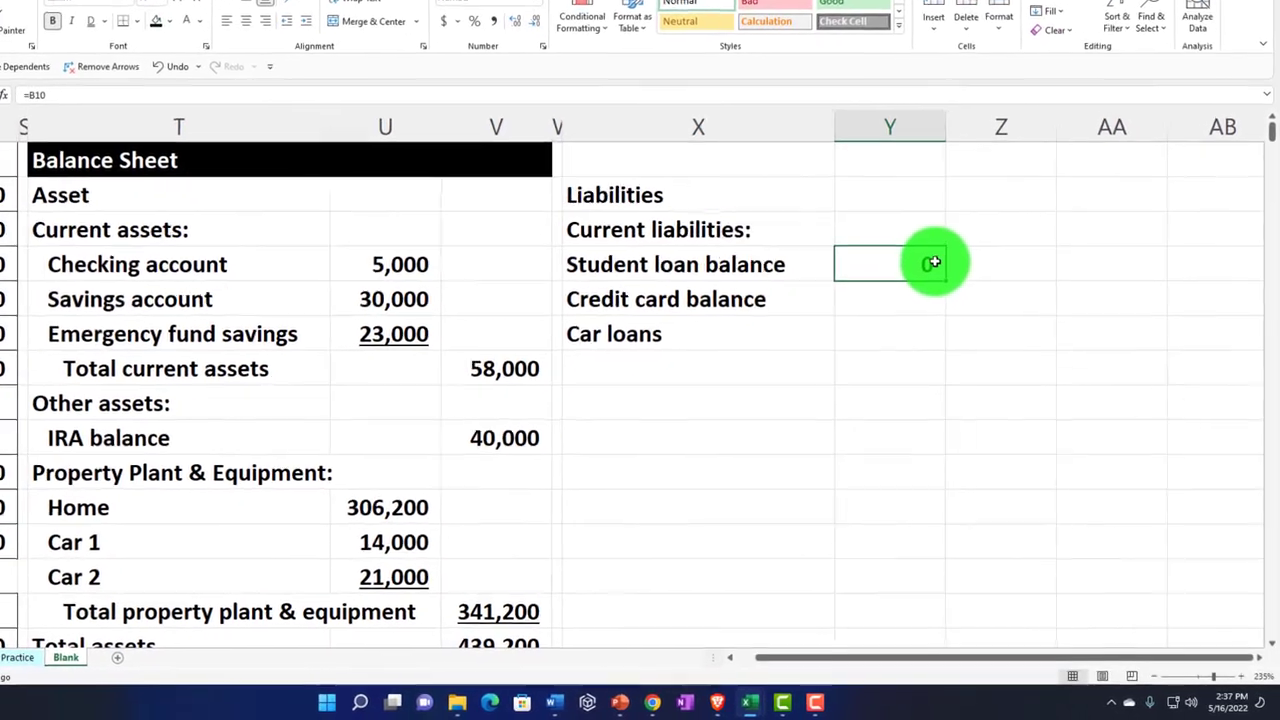
left_click_drag(945, 282, 944, 320)
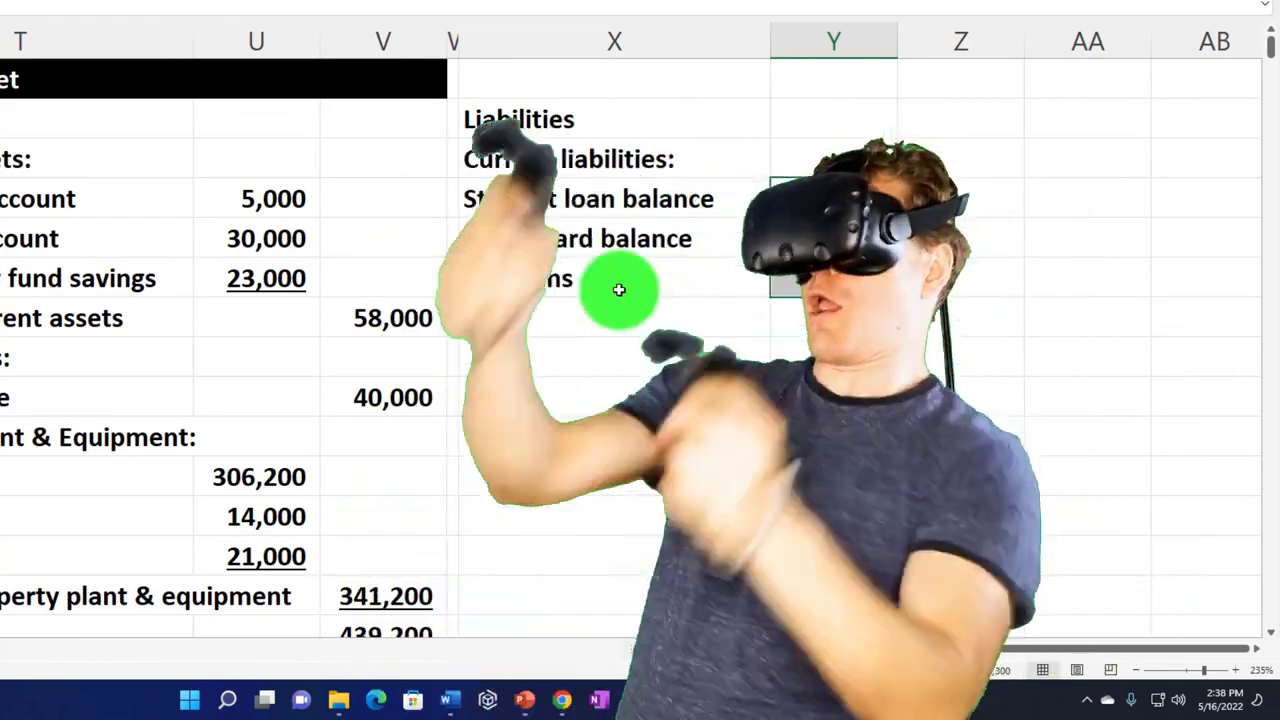
Indent the liability labels in X4:X6 and enter the label "Total current liabilities" in X7
left_click_drag(617, 199, 618, 262)
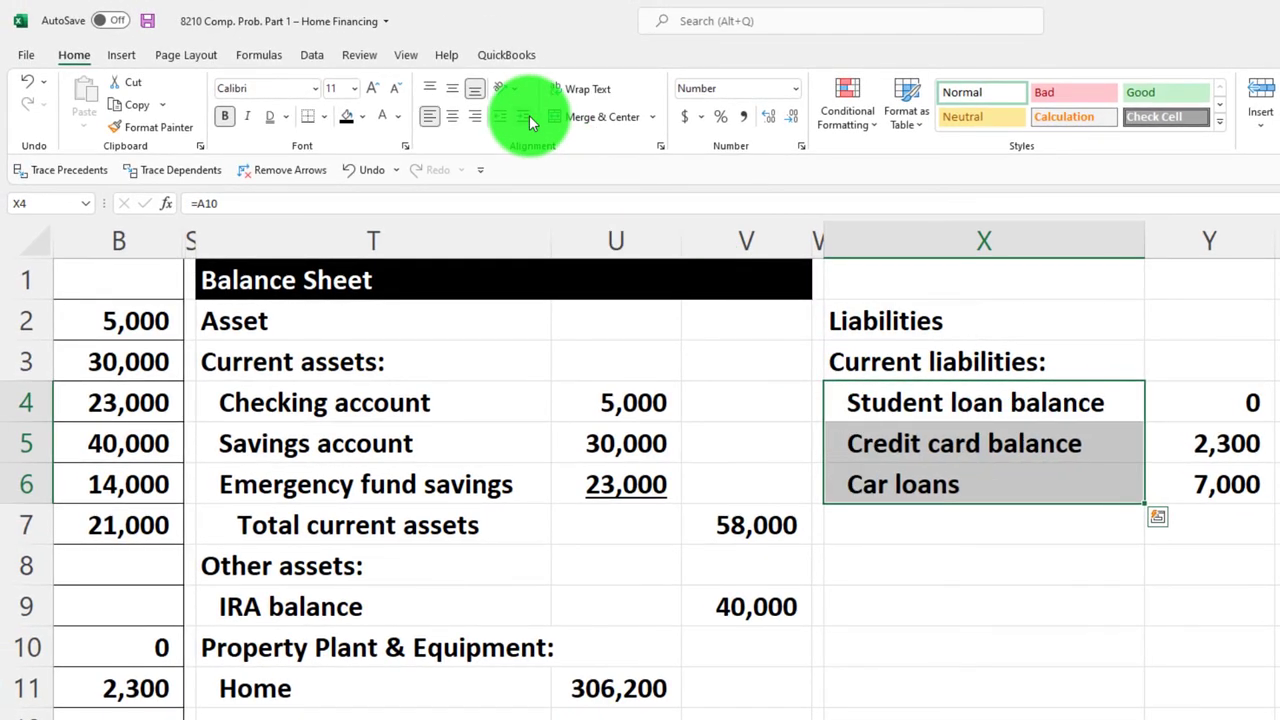
left_click(960, 535)
type("C")
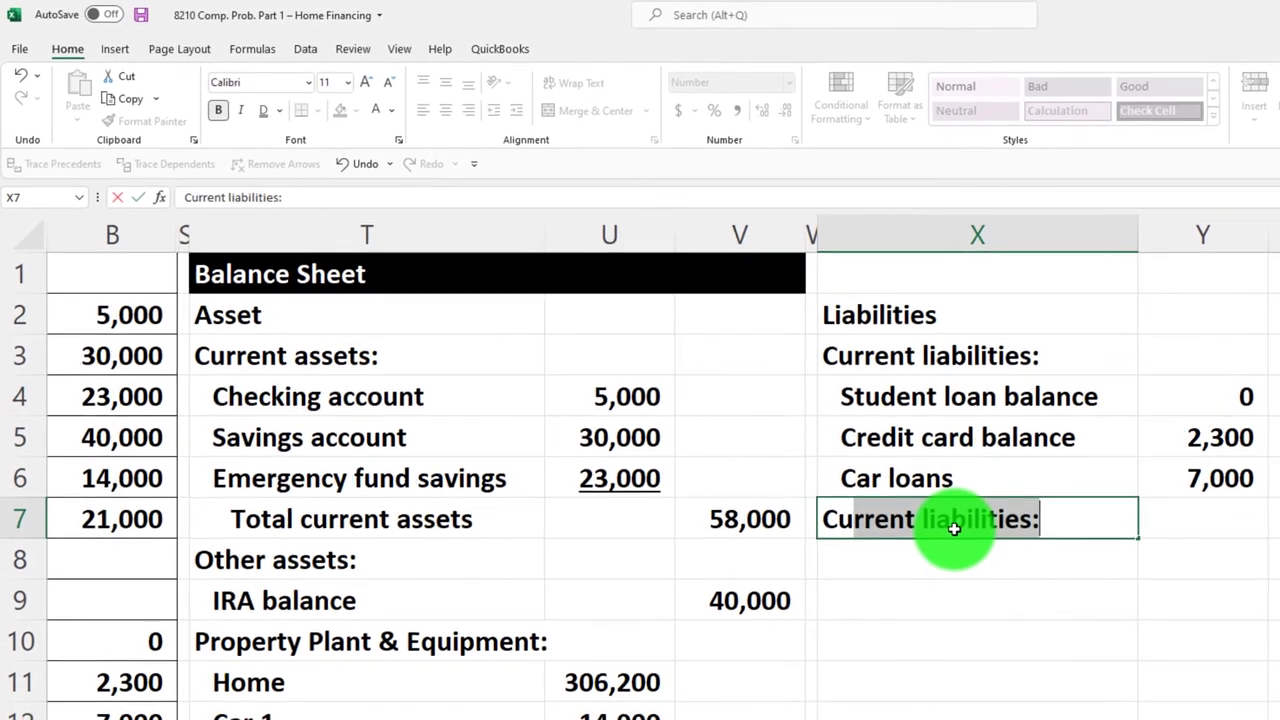
key("BackSpace")
key("BackSpace")
type("Total current li")
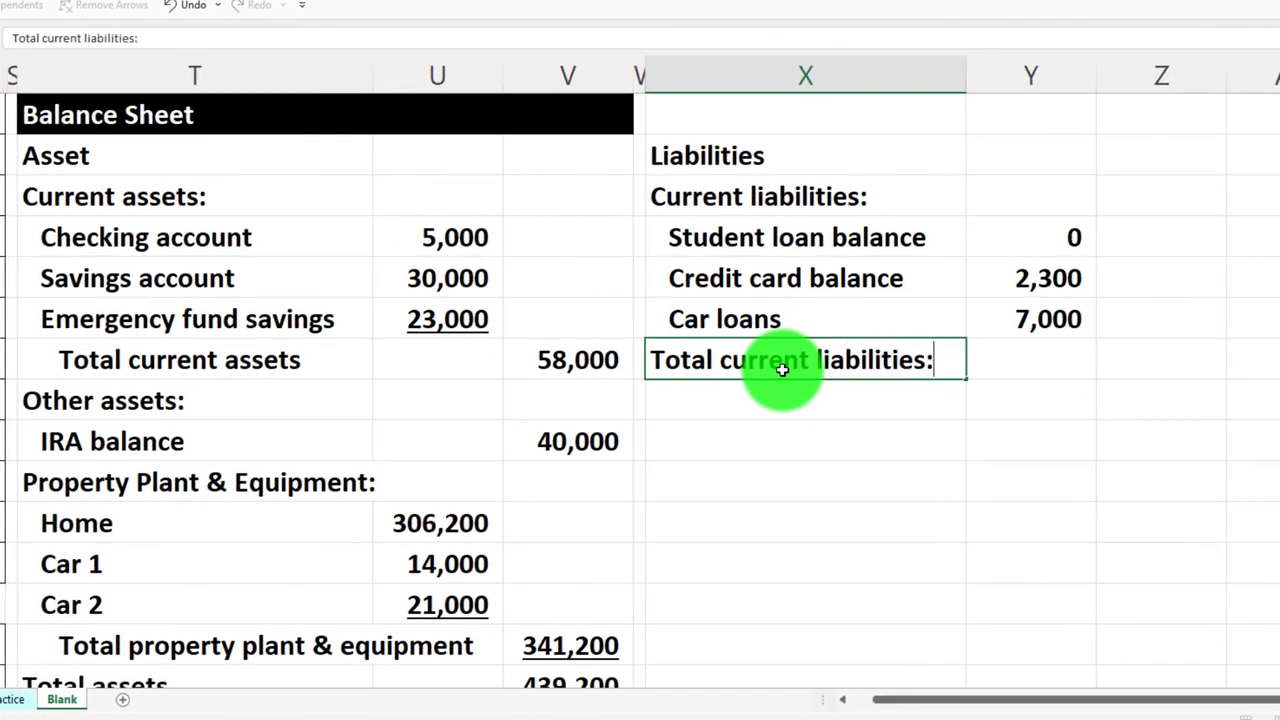
type("abilities")
key("Tab")
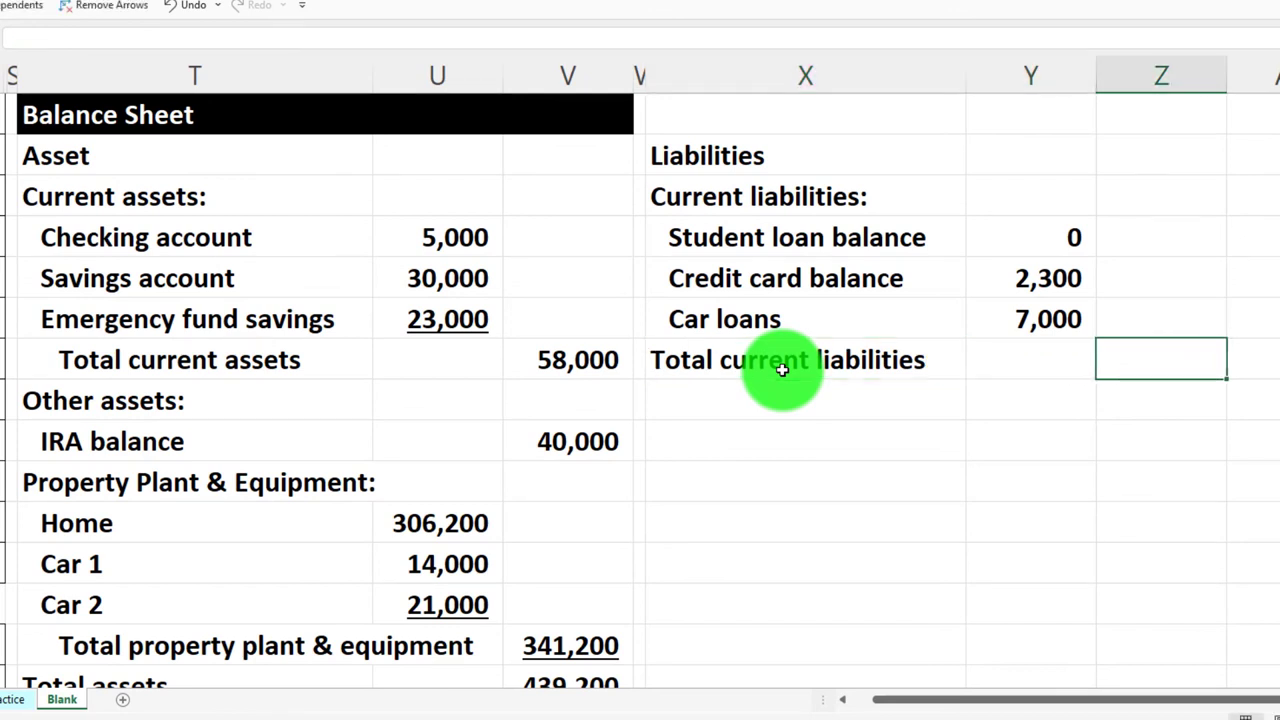
Sum the current liability amounts Y4:Y6 in Z7
type("=")
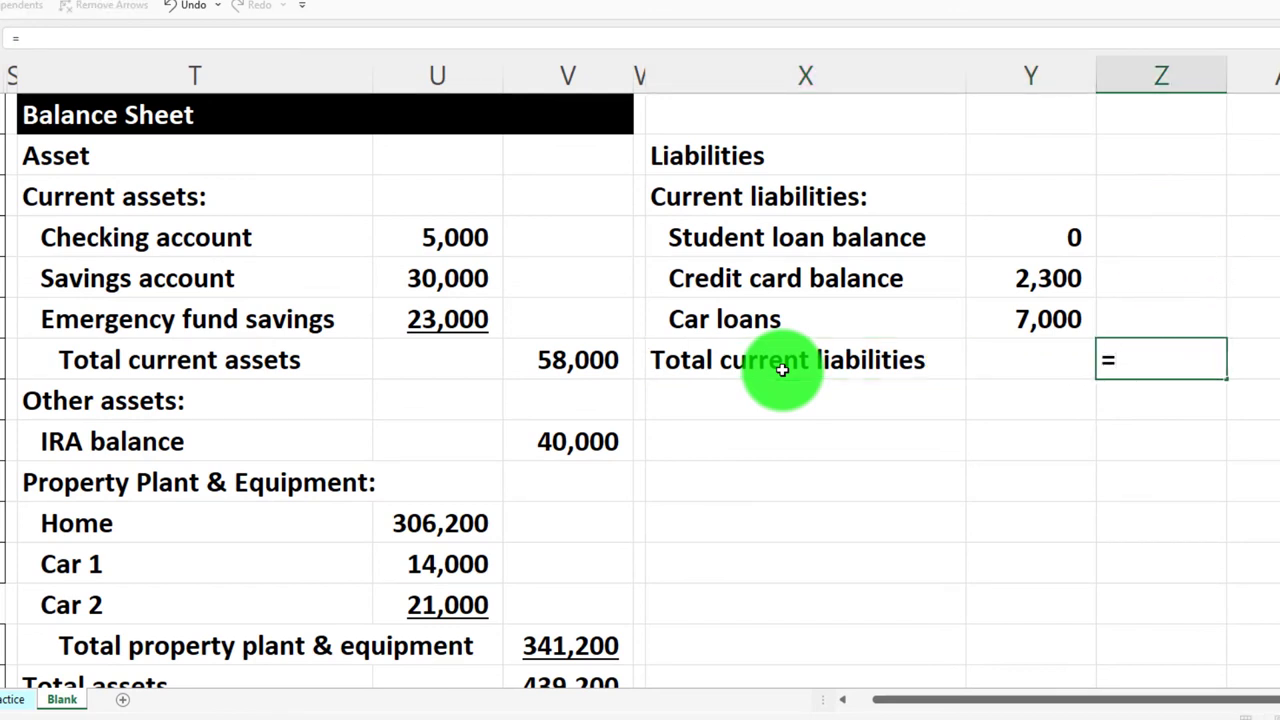
type("sum(Y4:Y6")
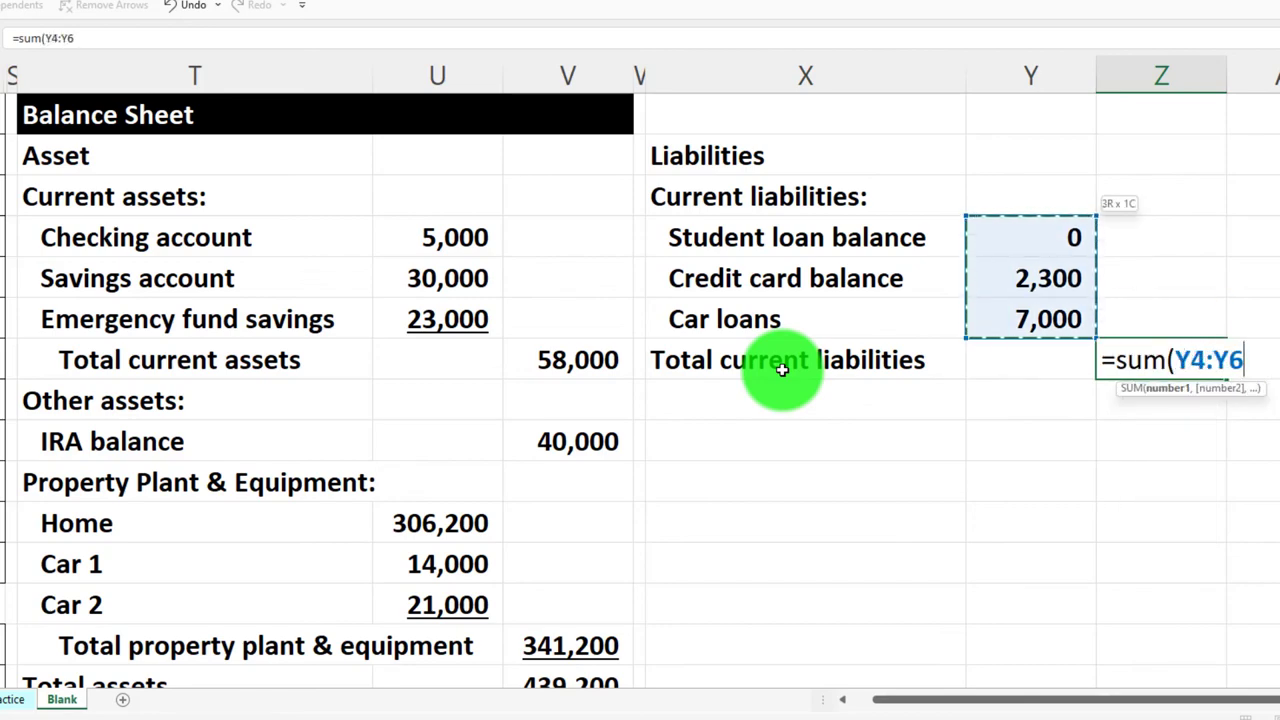
key("Return")
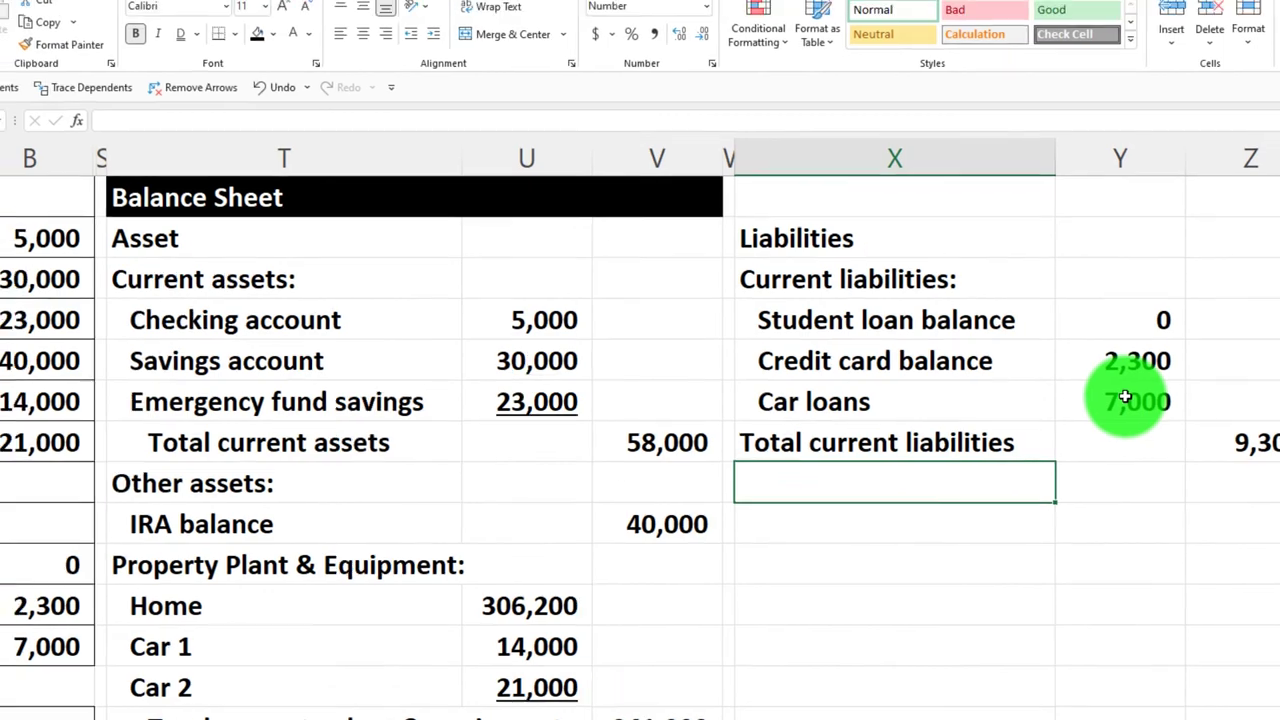
Underline the car loans amount in Y6 and indent the total current liabilities label in X7 two levels
left_click(1031, 318)
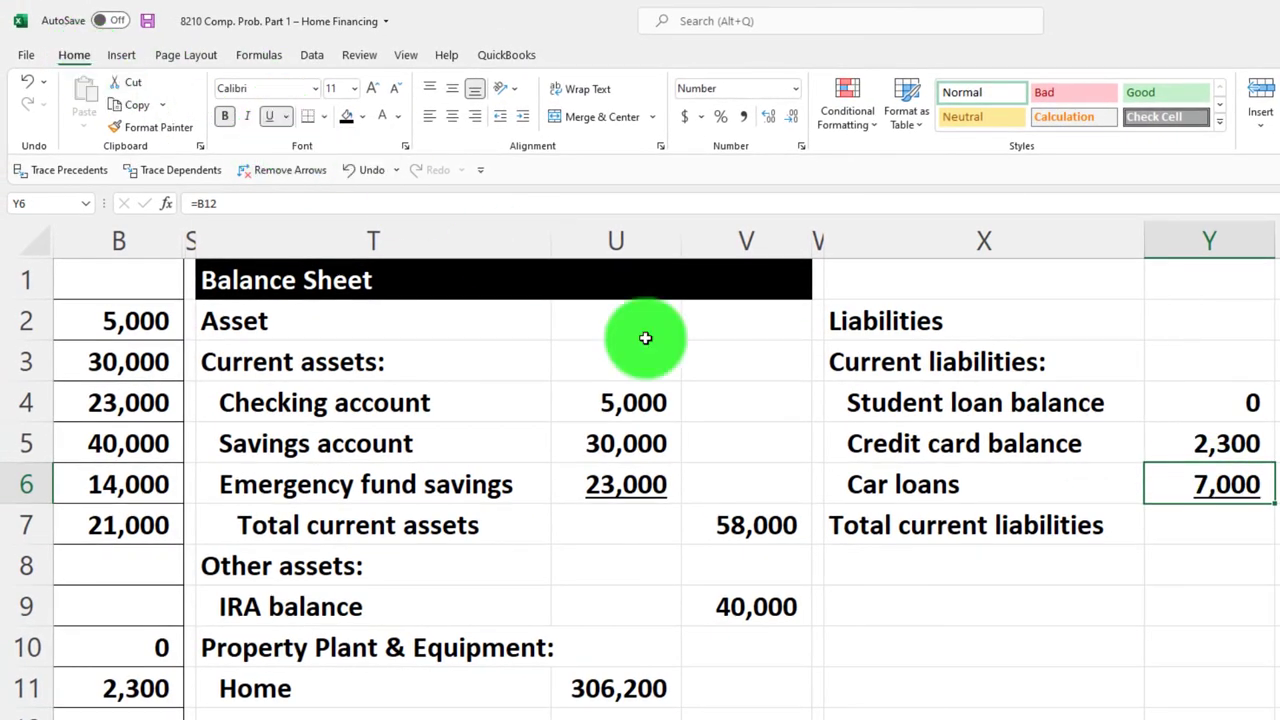
left_click(958, 528)
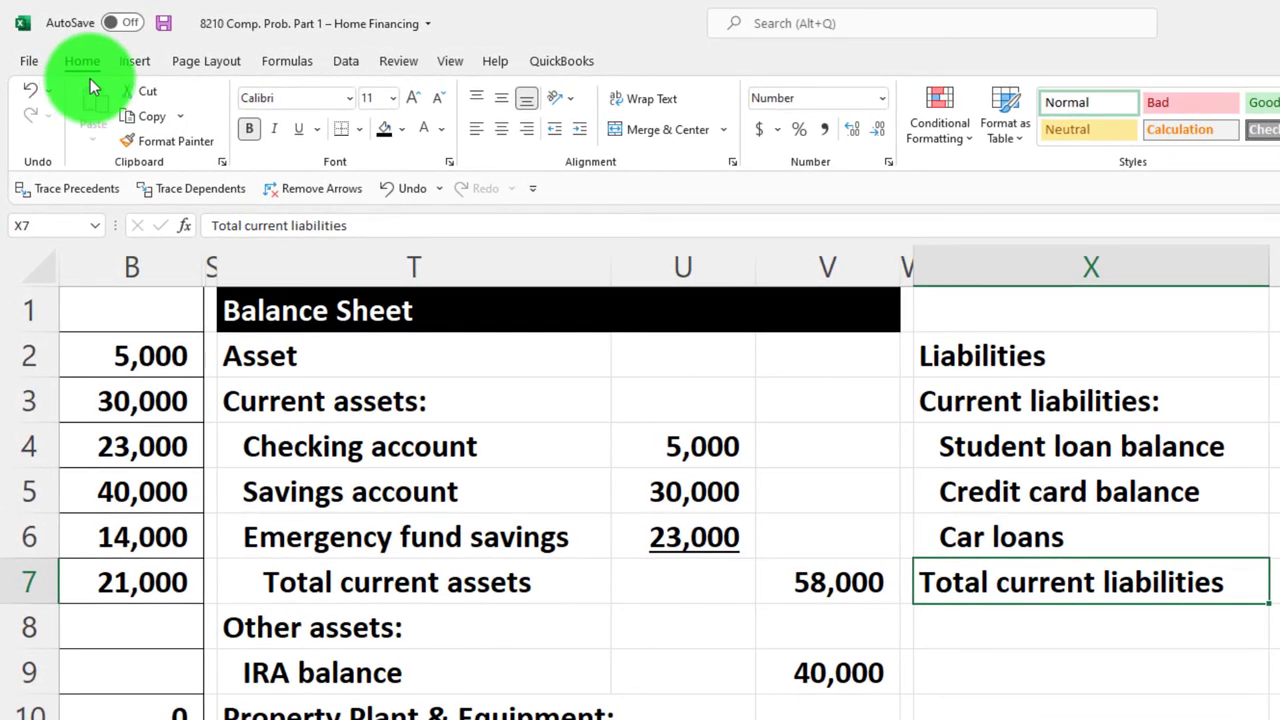
left_click(578, 132)
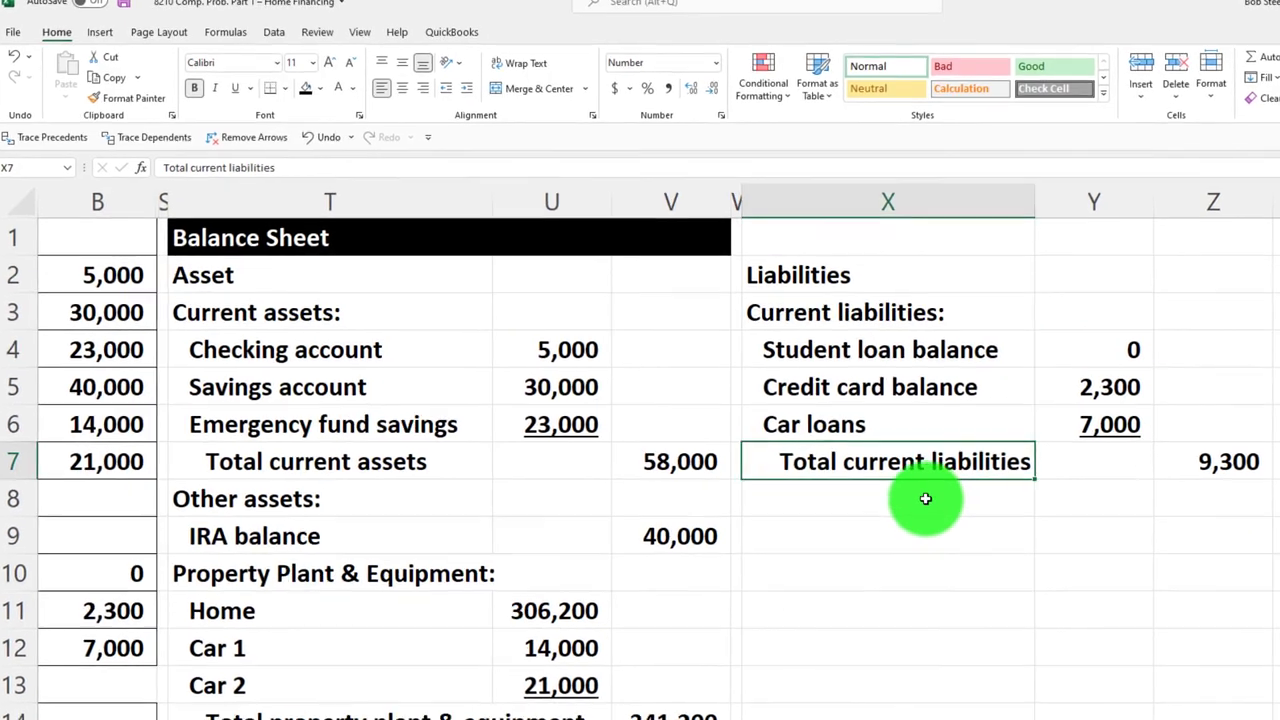
Enter the heading "Long term liabilities:" in X8
left_click(929, 512)
type("Long term liabilities:")
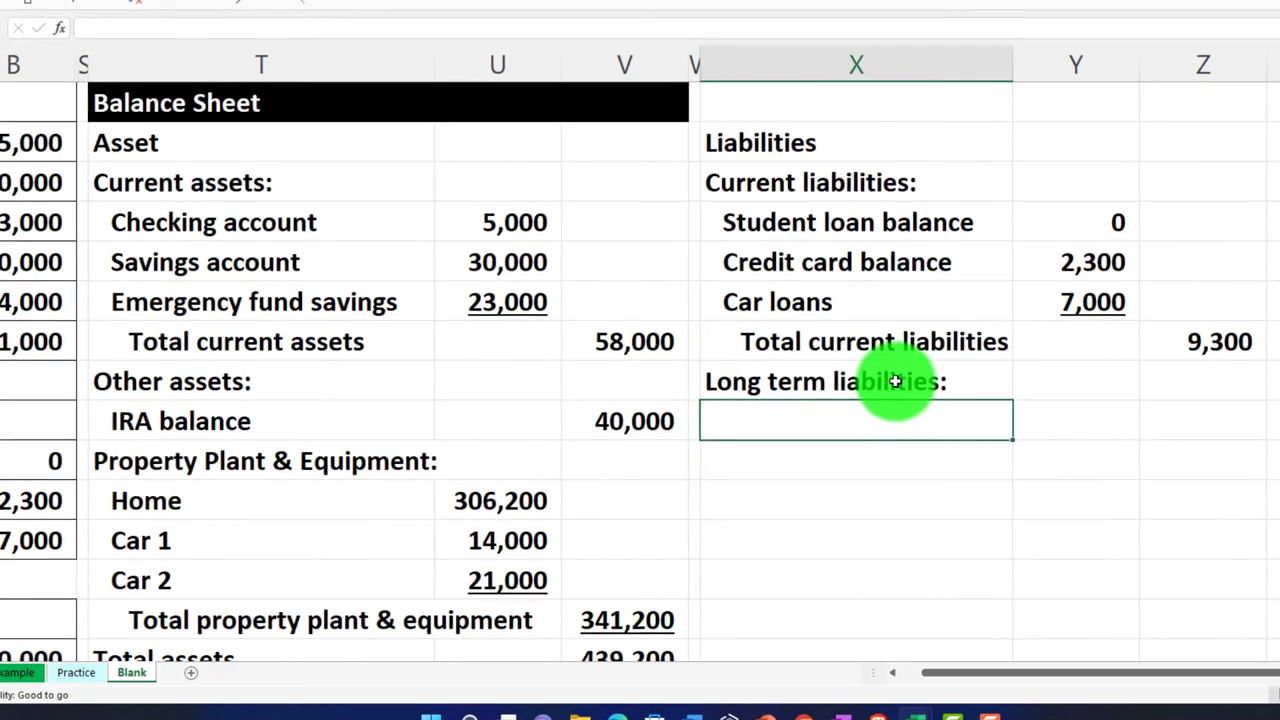
Unhide the columns between B and T to bring back the loan payment and amortization tables
key("Home")
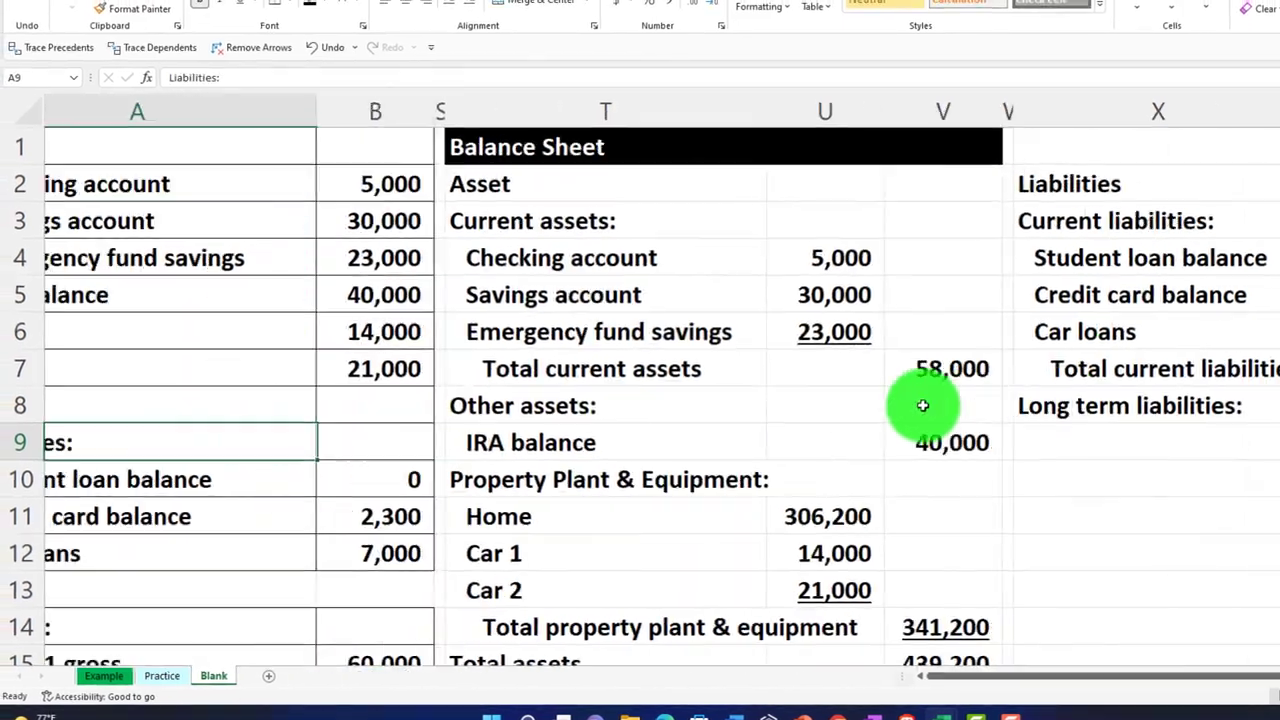
scroll(375, 434, "down", 3)
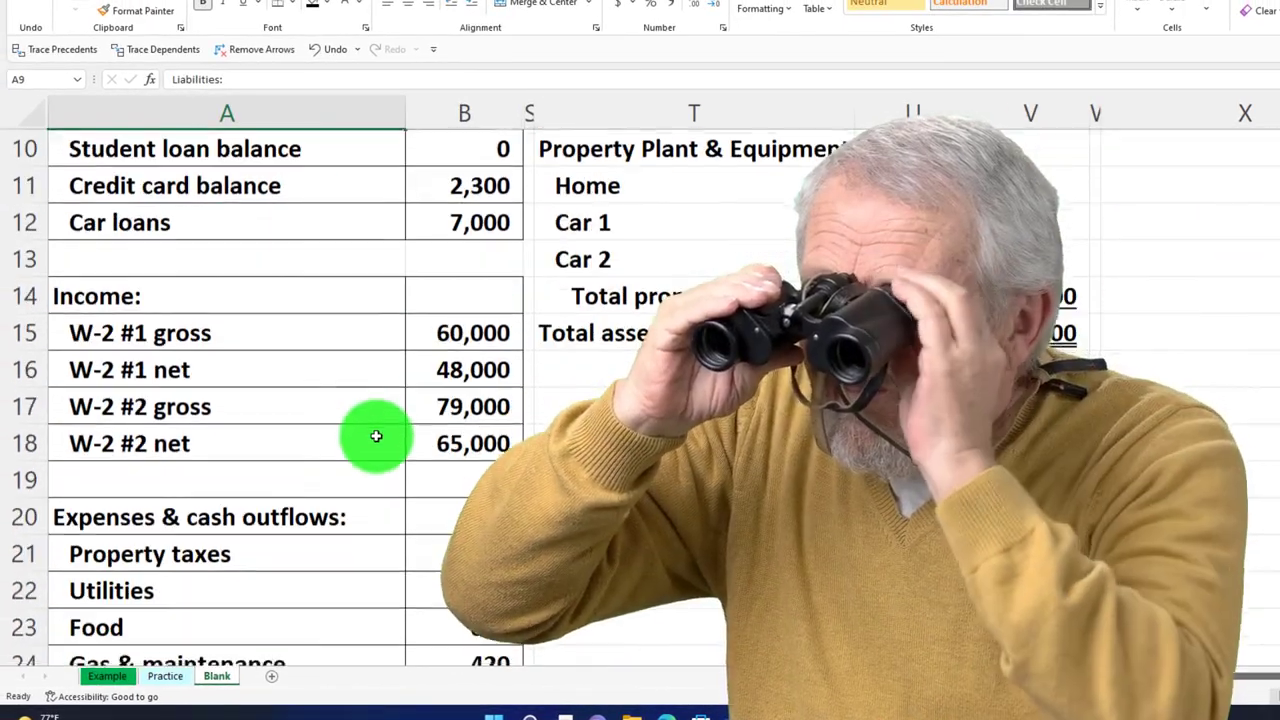
scroll(376, 436, "down", 5)
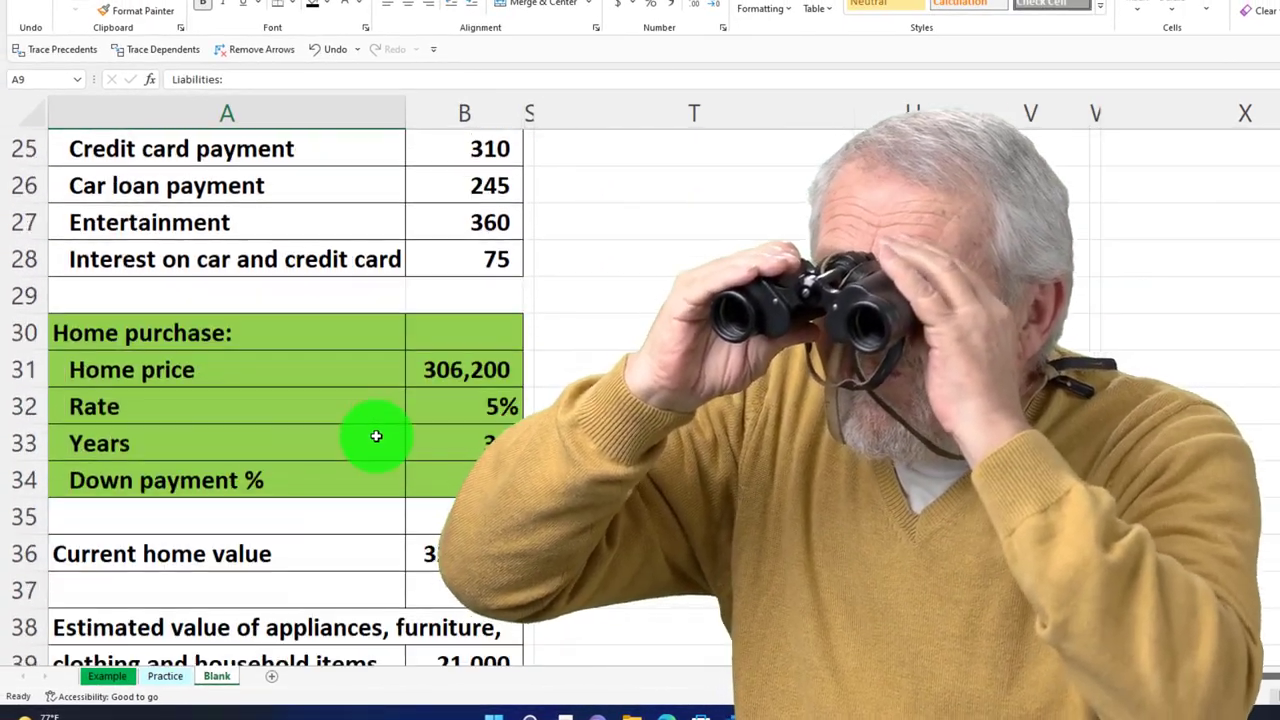
scroll(376, 436, "down", 2)
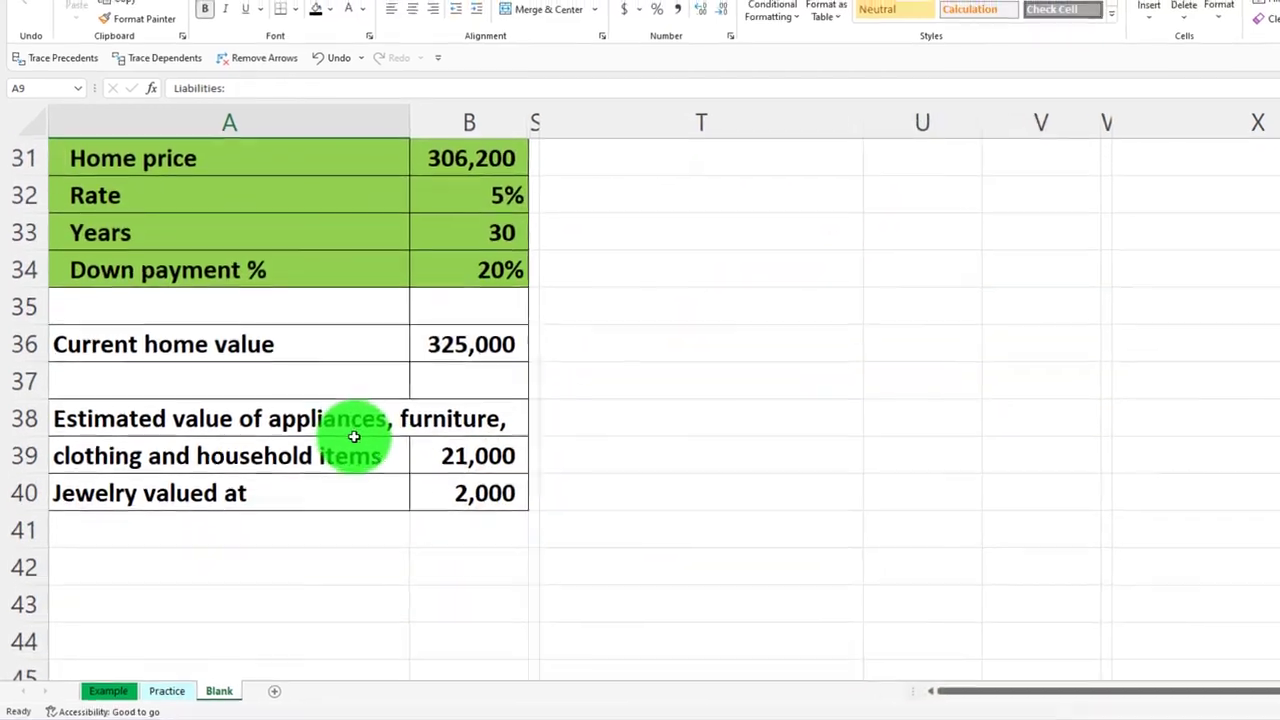
scroll(350, 430, "up", 10)
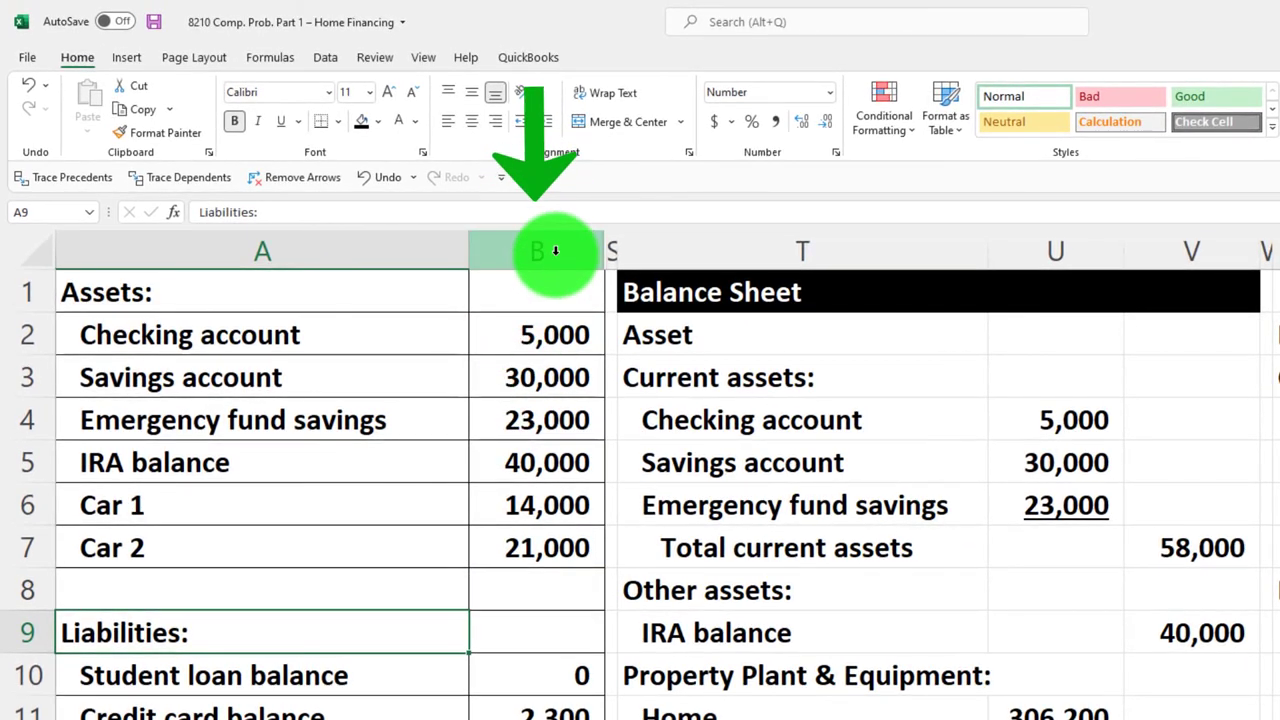
left_click_drag(555, 251, 669, 254)
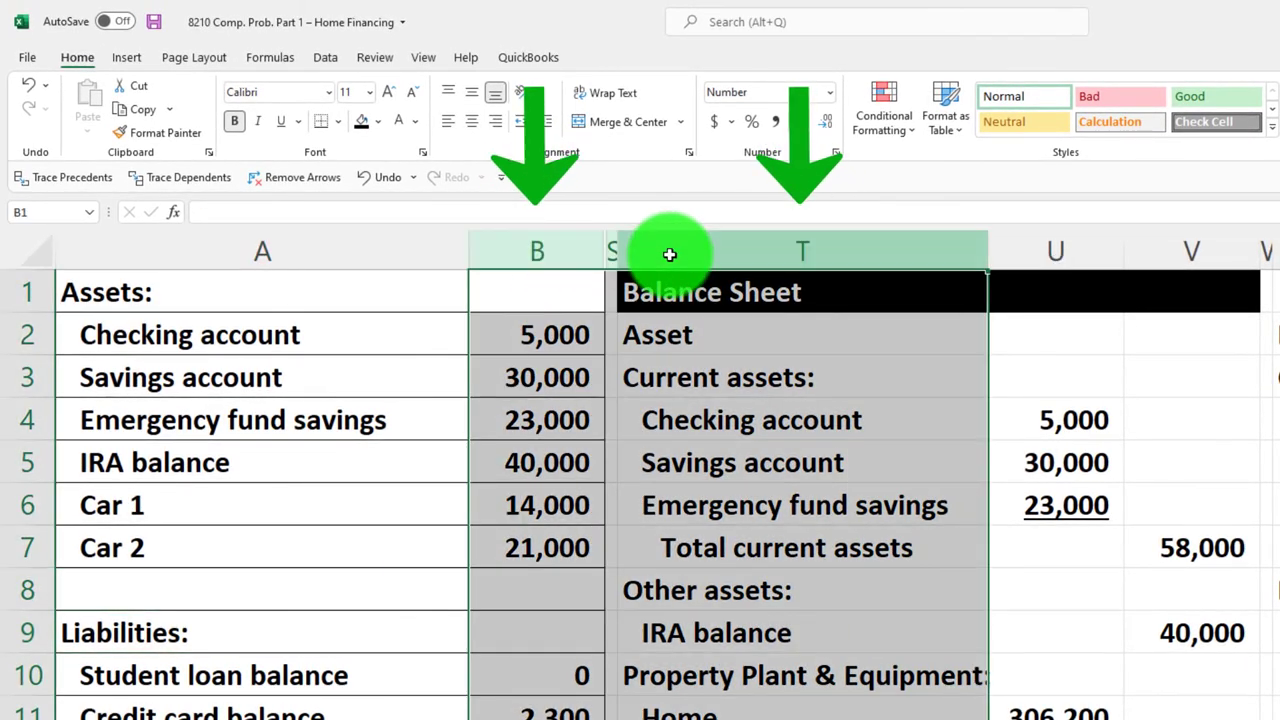
right_click(661, 347)
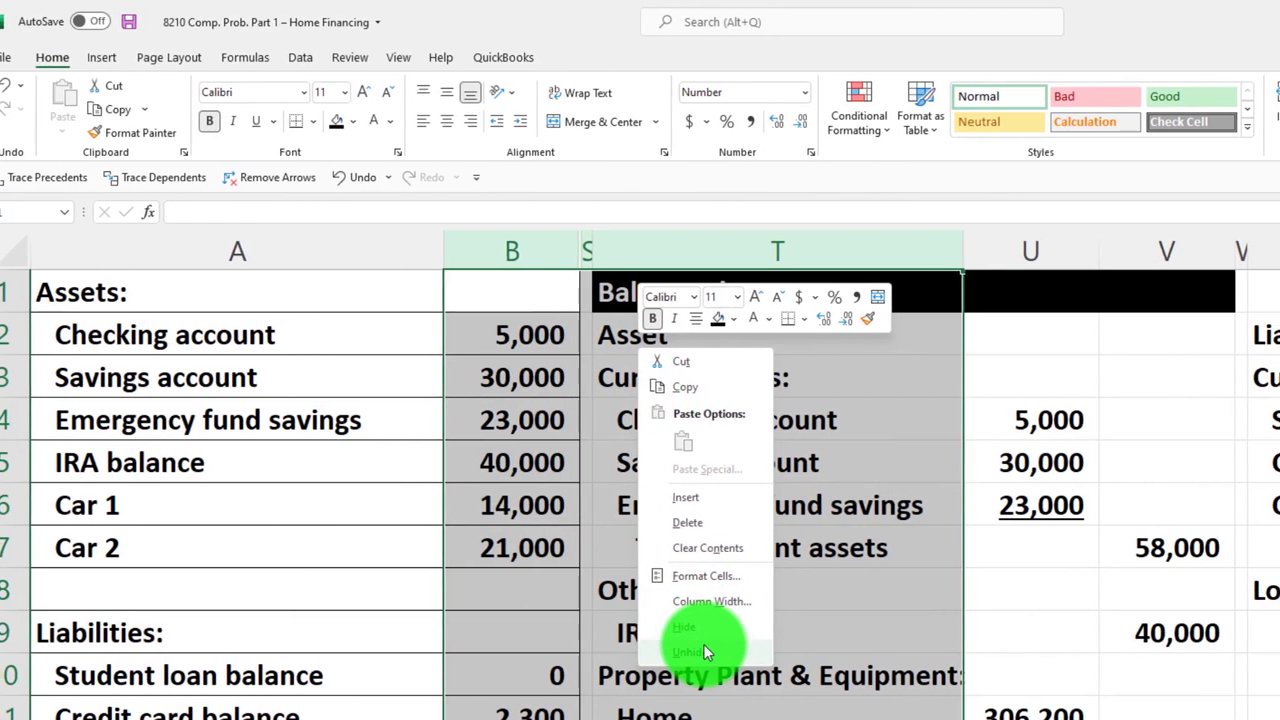
left_click(712, 650)
left_click(685, 578)
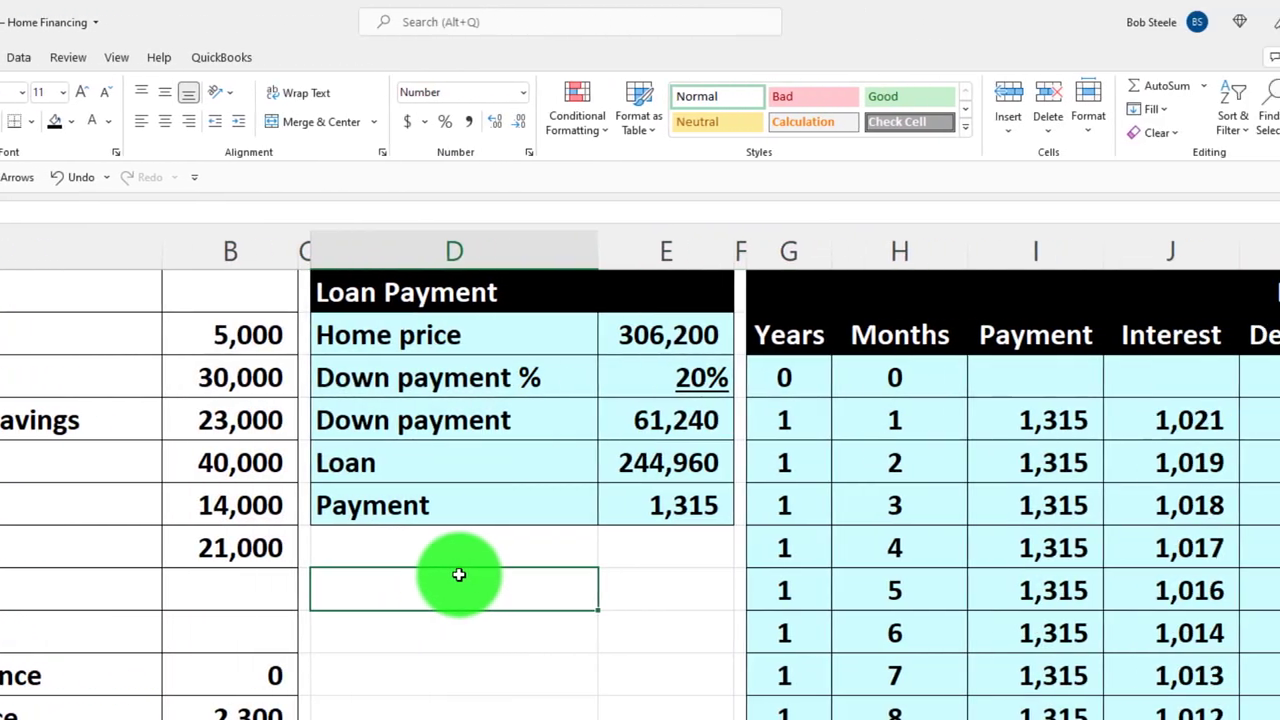
Examine the loan payment table and the monthly amortization schedule in columns D to L
key("Right")
key("Right")
key("Right")
key("Right")
key("Right")
key("Right")
key("Right")
key("Right")
key("Right")
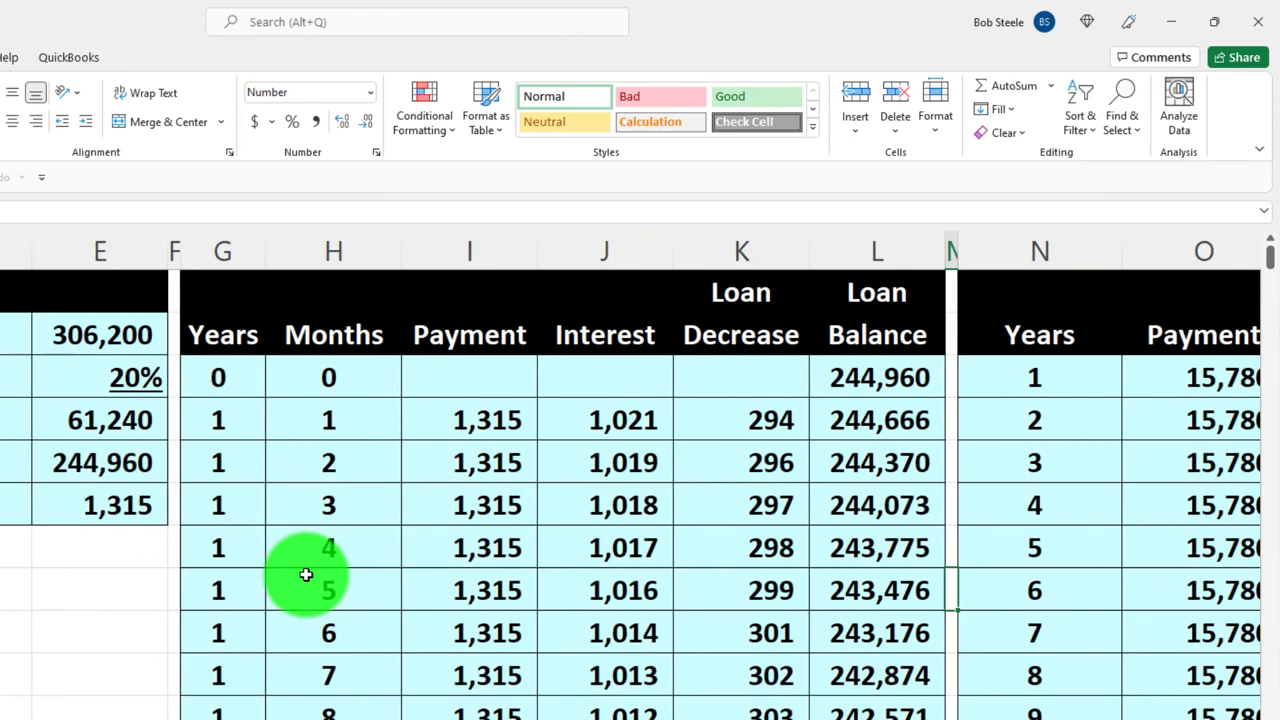
key("Left")
key("Left")
key("Left")
key("Left")
key("Left")
key("Left")
key("Left")
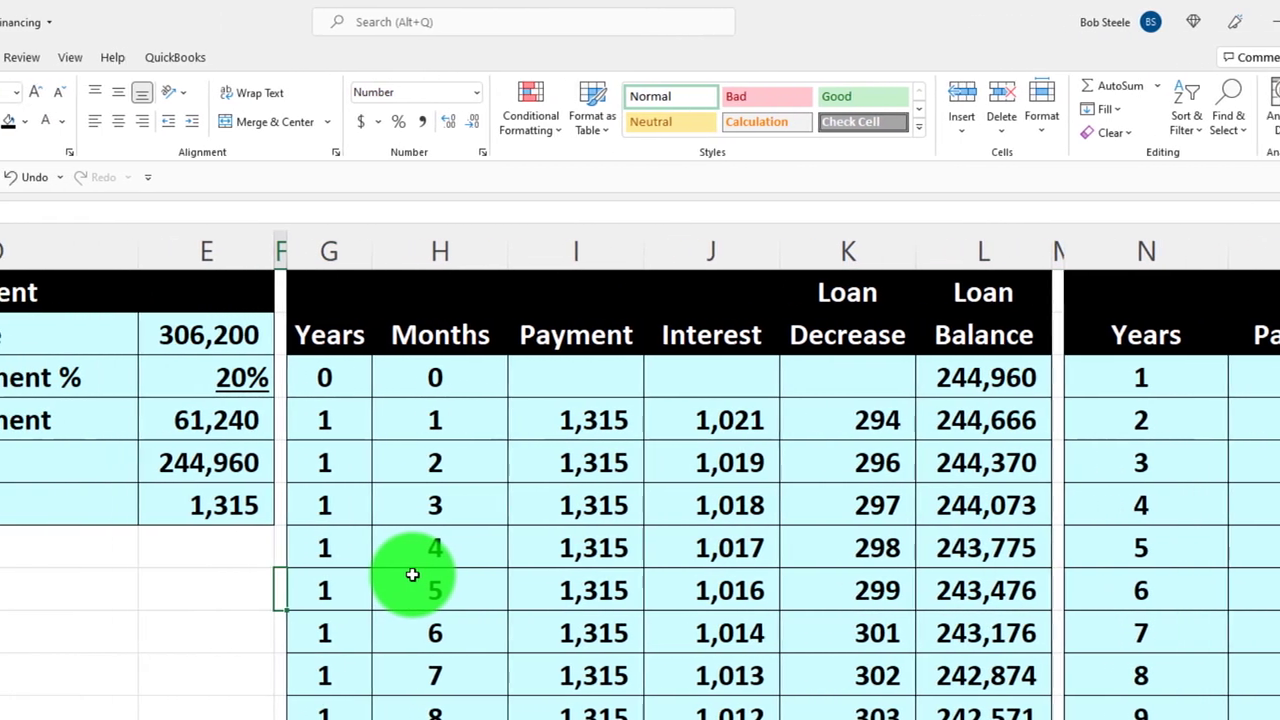
key("Up")
key("Up")
key("Up")
key("Left")
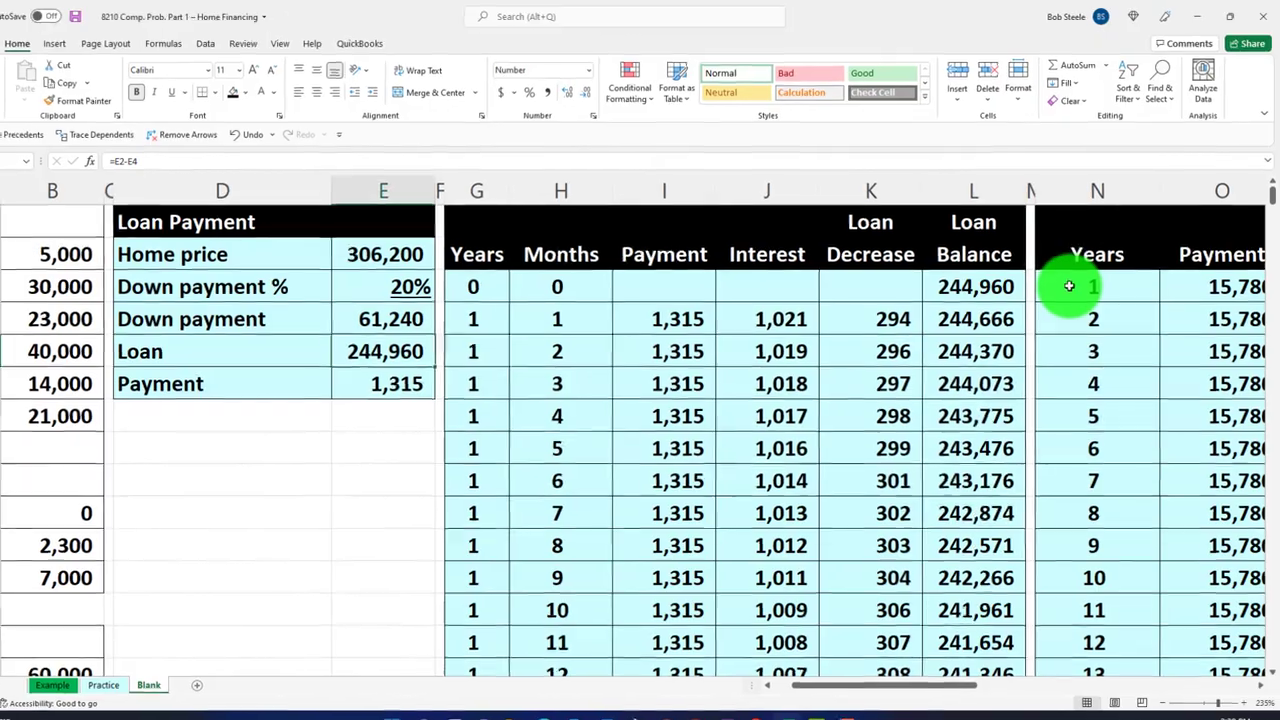
Review the yearly amortization table in columns N to R, especially the year 1 loan balance in R3
left_click(1075, 278)
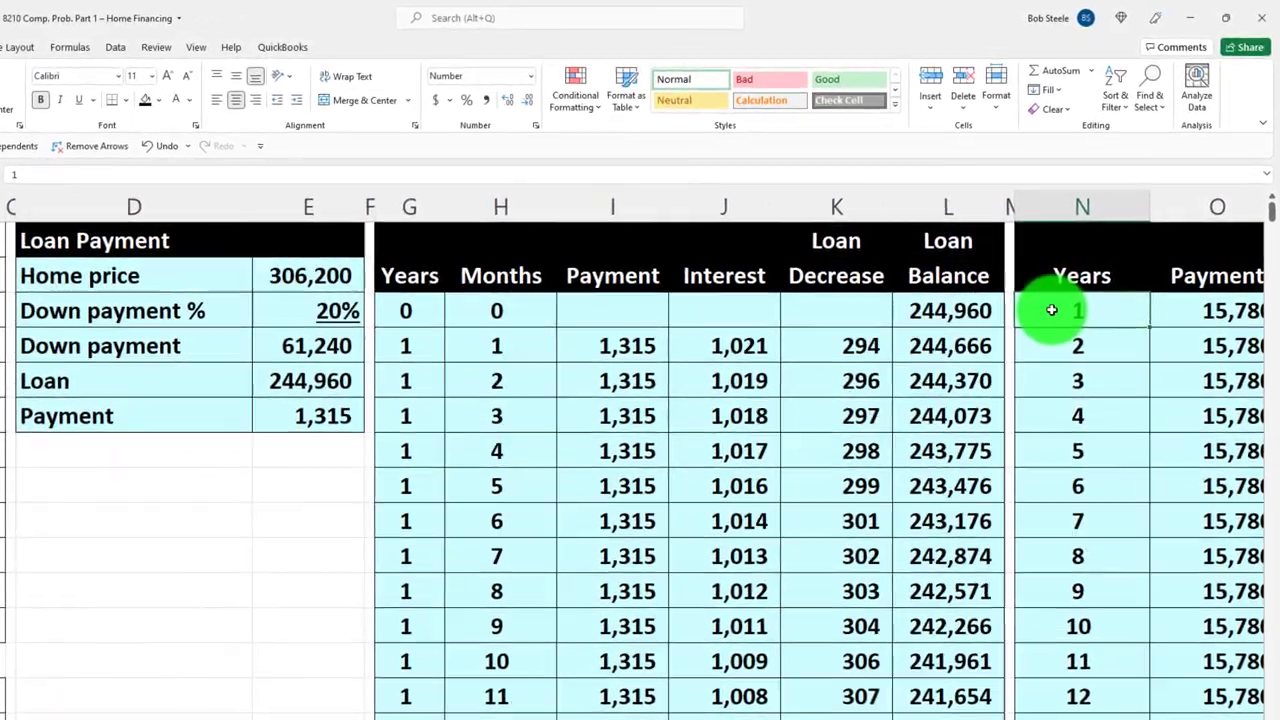
key("Right")
key("Right")
key("Right")
key("Right")
key("Right")
key("Right")
key("Right")
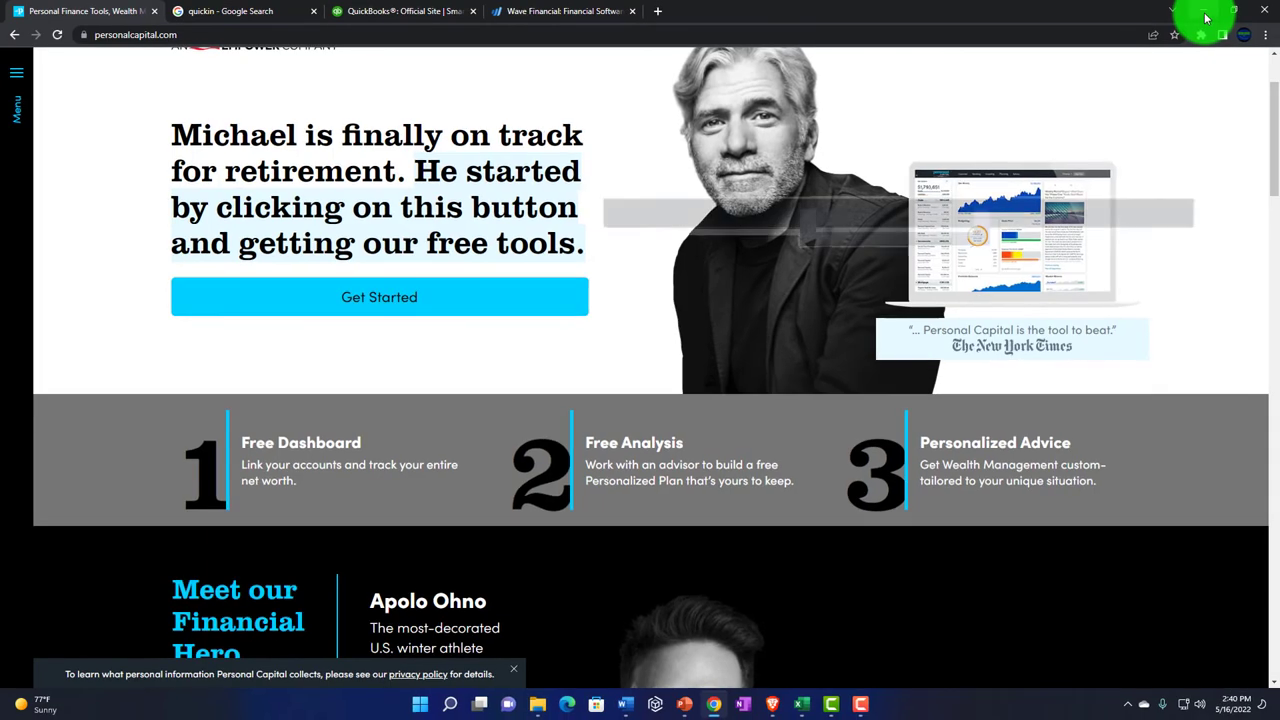
left_click(1206, 18)
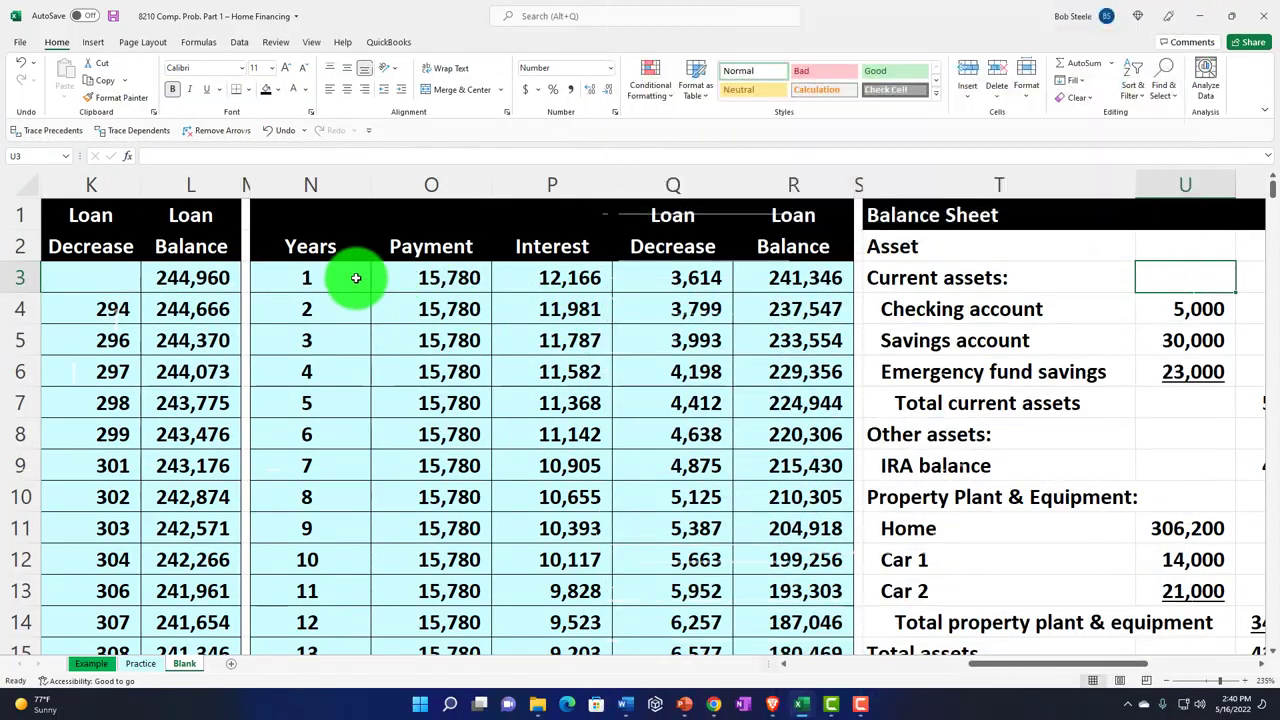
left_click(355, 278)
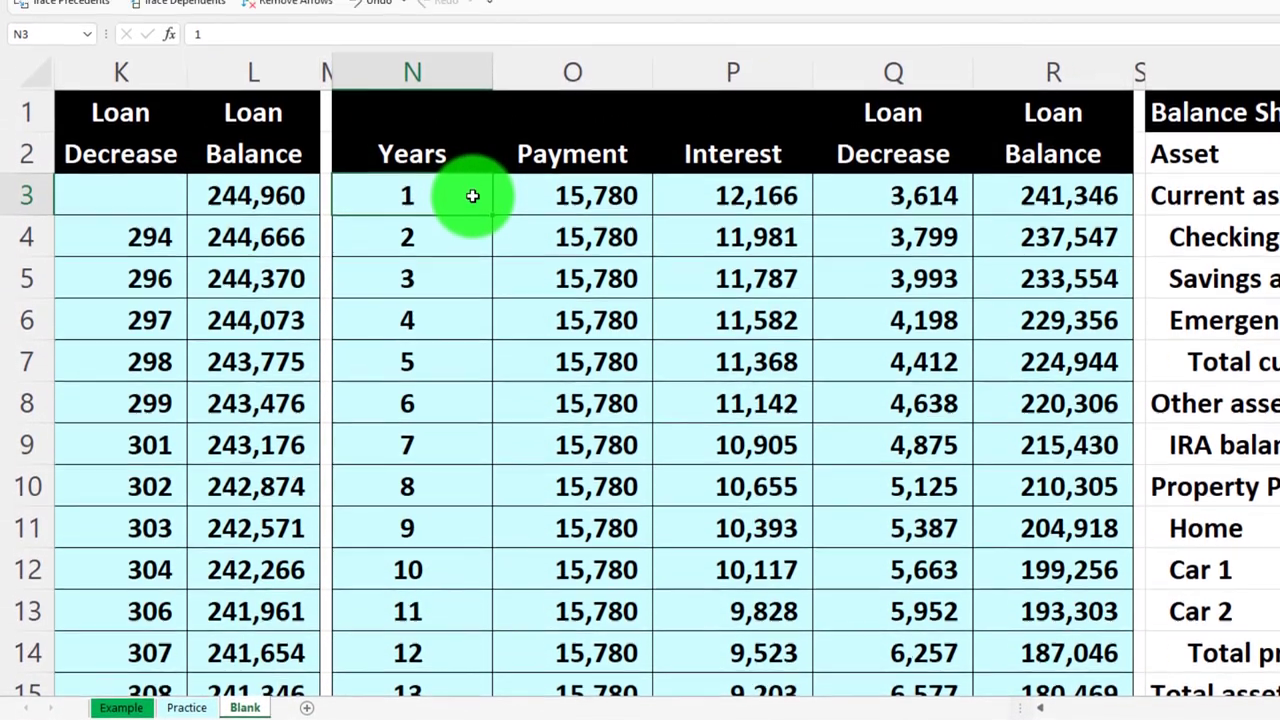
key("Right")
key("Right")
key("Right")
key("Right")
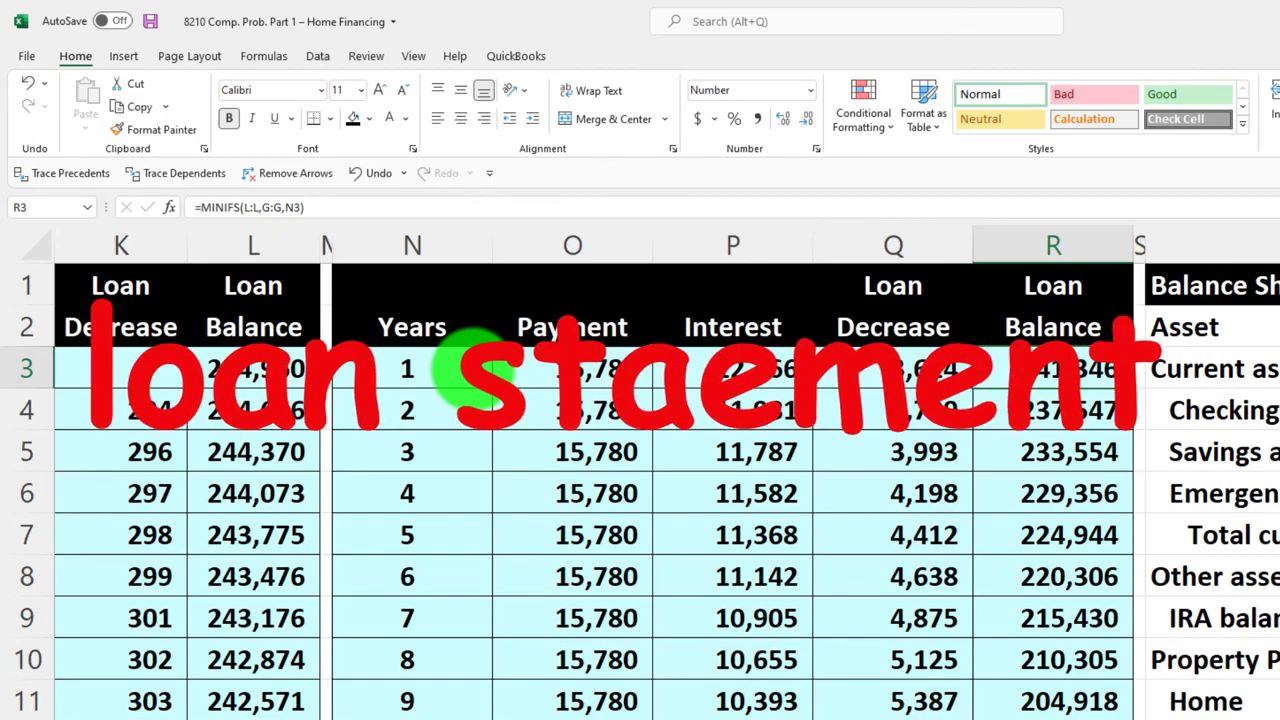
Enter the label "Home loan" in X9 under the long term liabilities heading
key("Right")
key("Right")
key("Right")
key("Right")
key("Right")
key("Right")
key("Right")
key("Right")
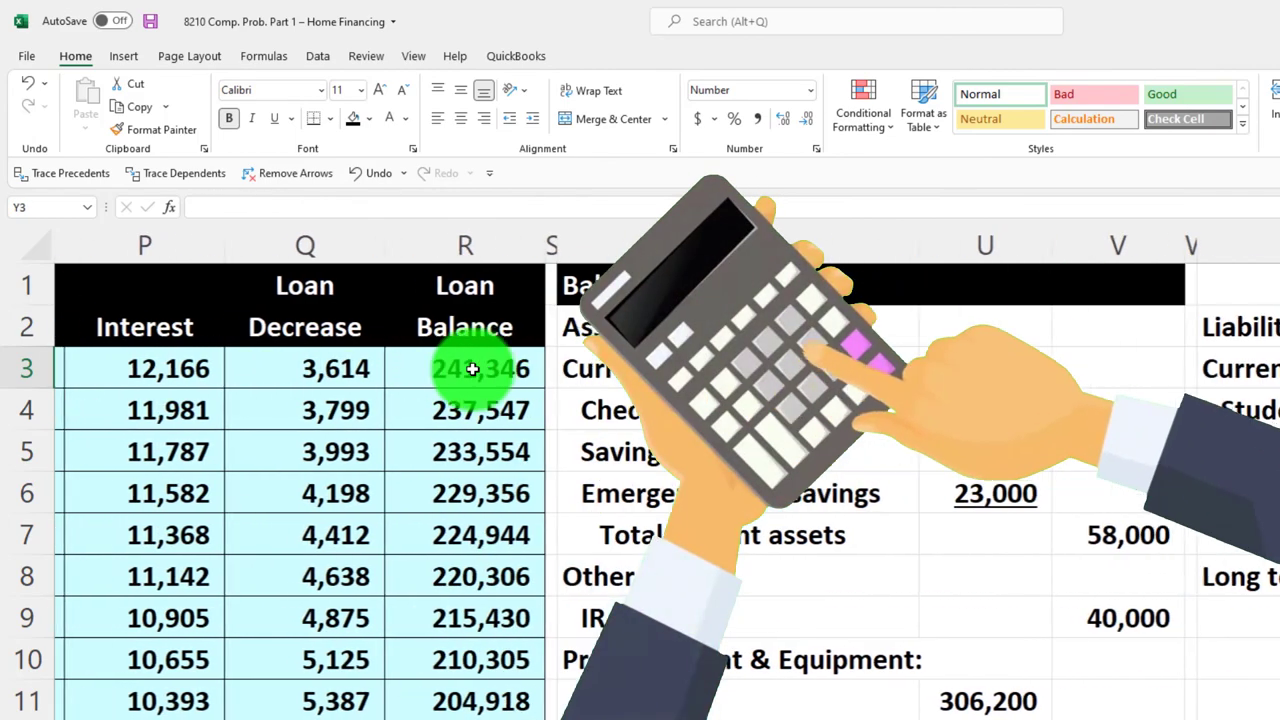
key("Left")
key("Down")
key("Down")
key("Down")
key("Down")
key("Down")
key("Down")
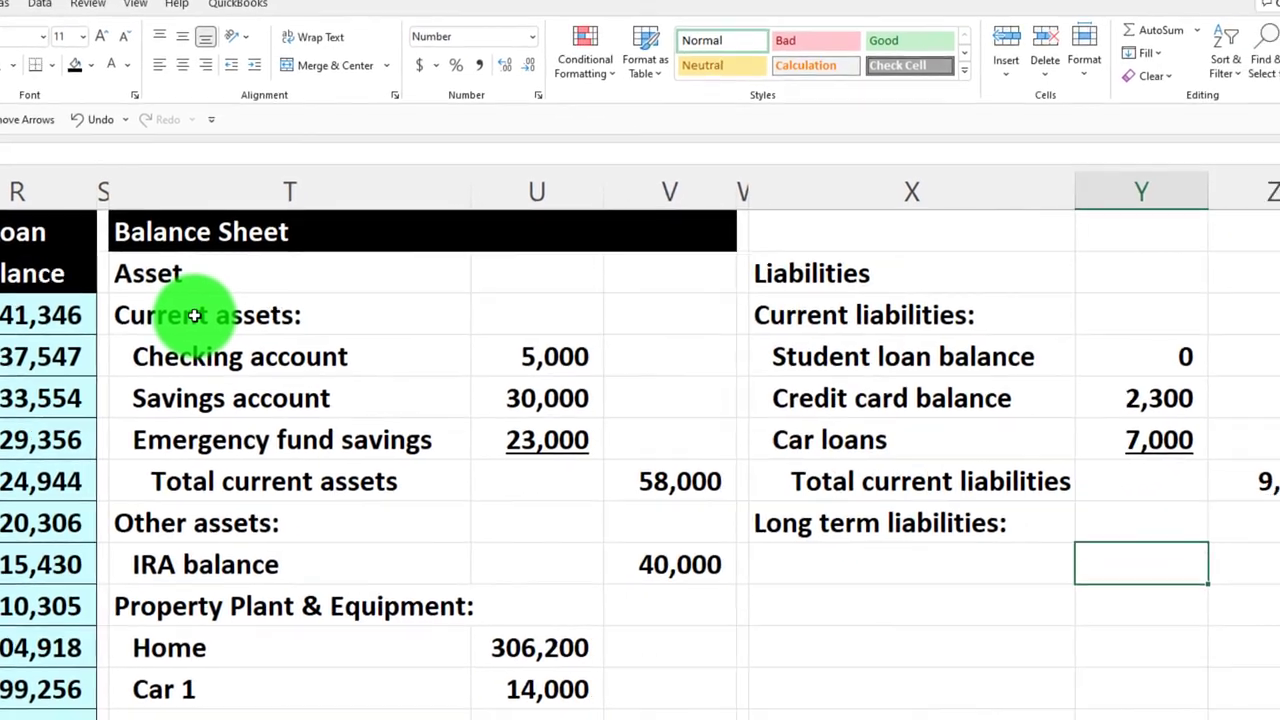
key("Left")
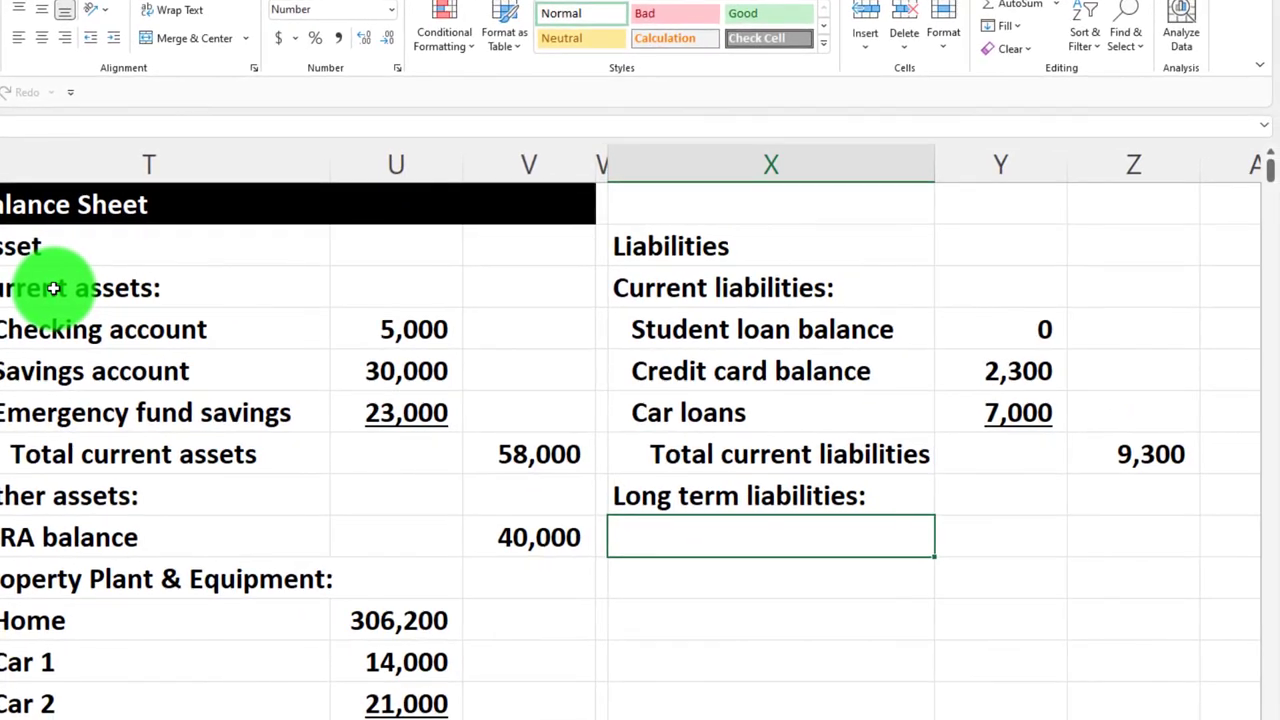
type("Home loan")
key("Right")
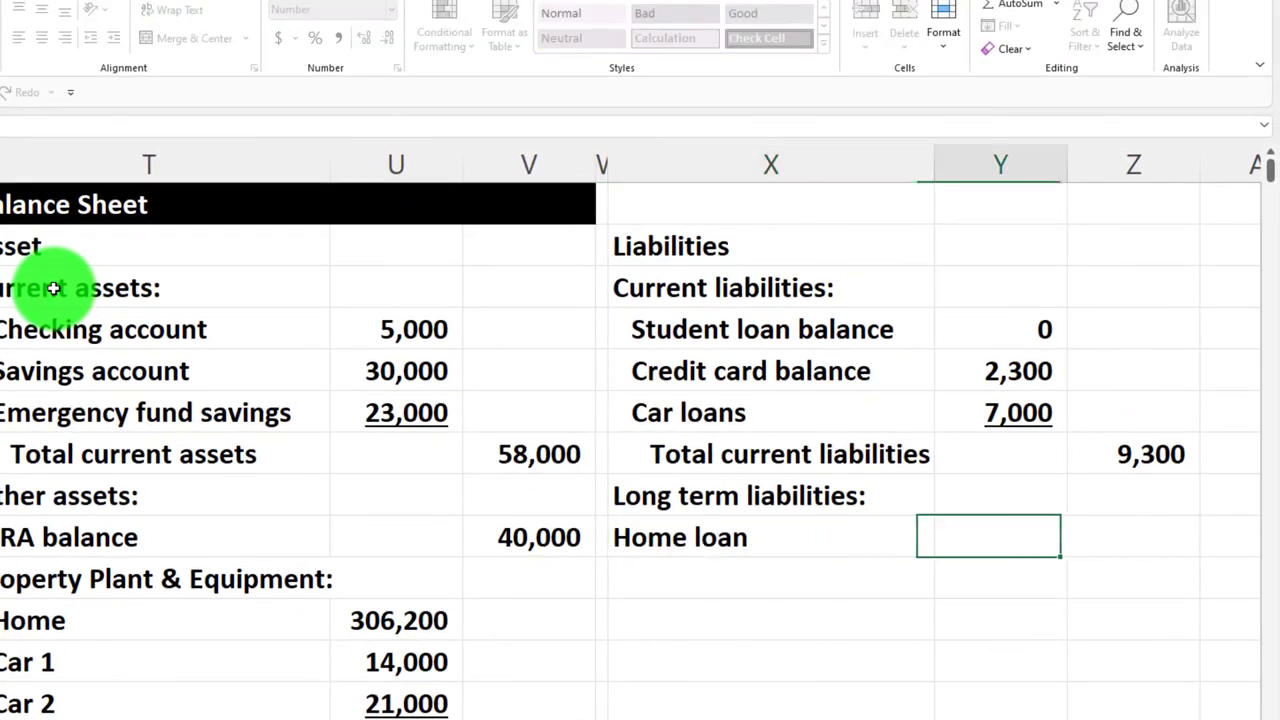
Link the home loan amount in Z9 to the year 1 loan balance in R3
key("Right")
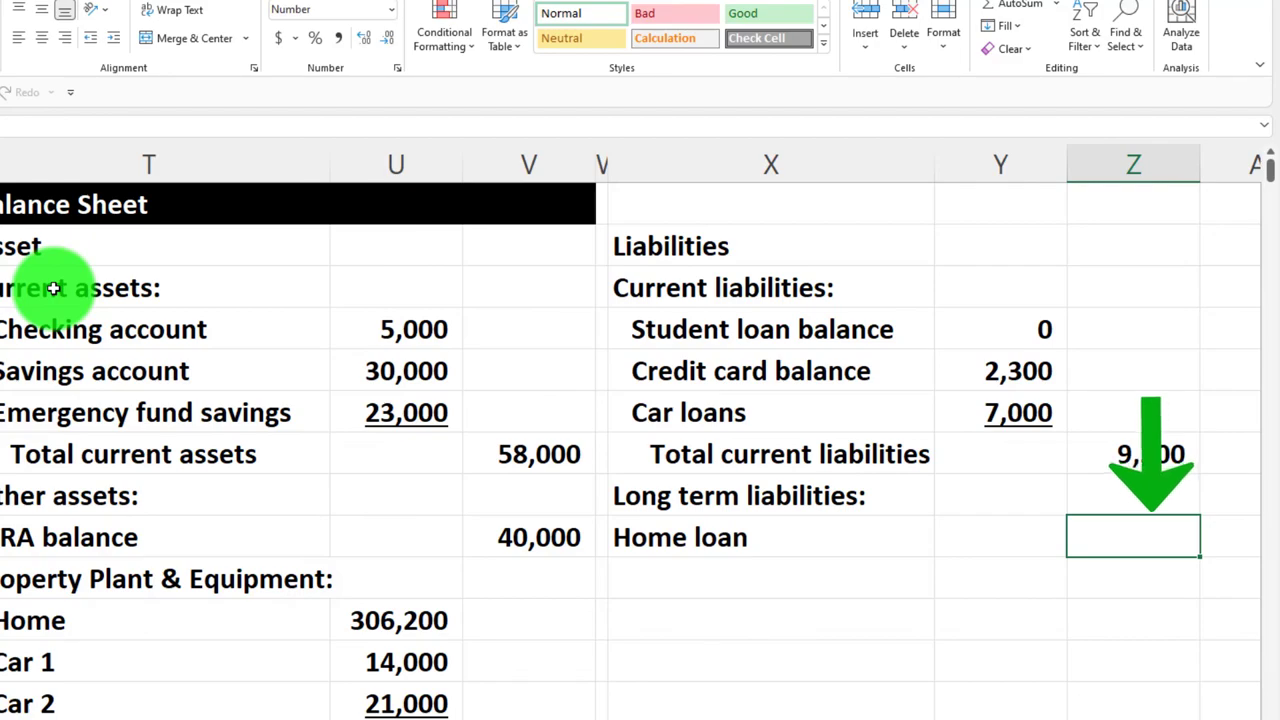
type("=")
key("Left")
key("Left")
key("Left")
key("Left")
key("Left")
key("Left")
key("Left")
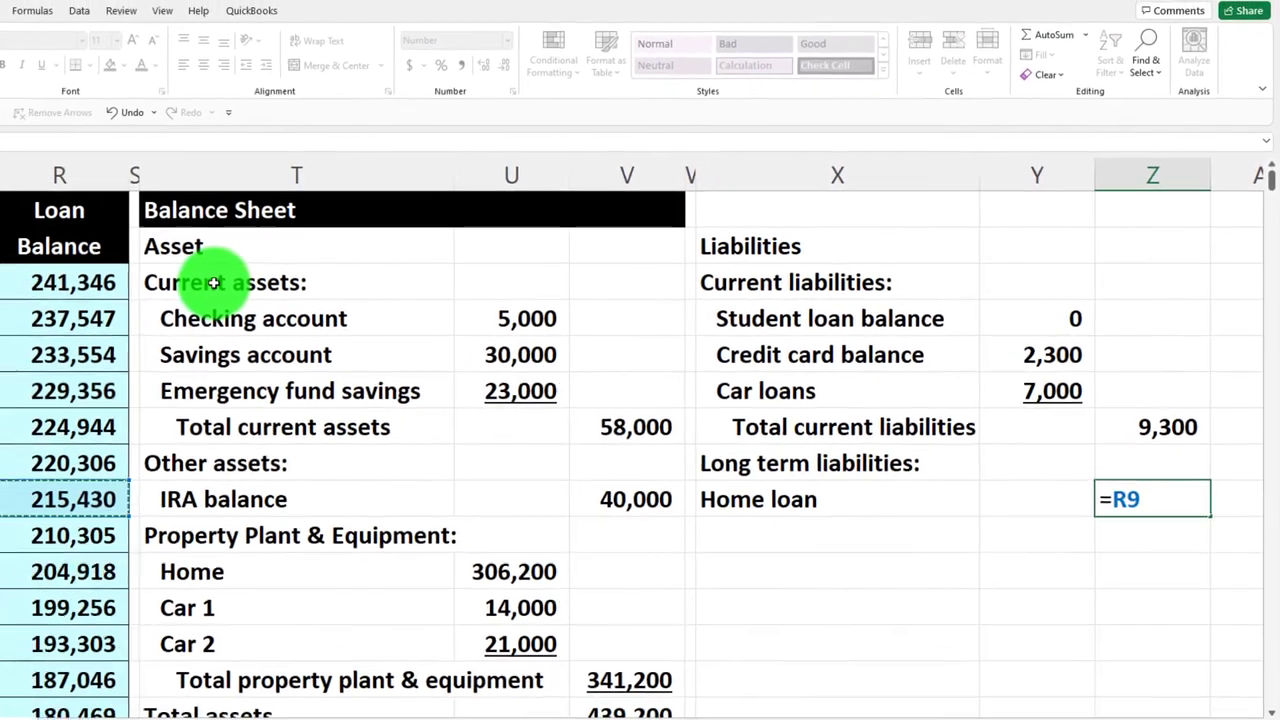
key("Up")
key("Up")
key("Up")
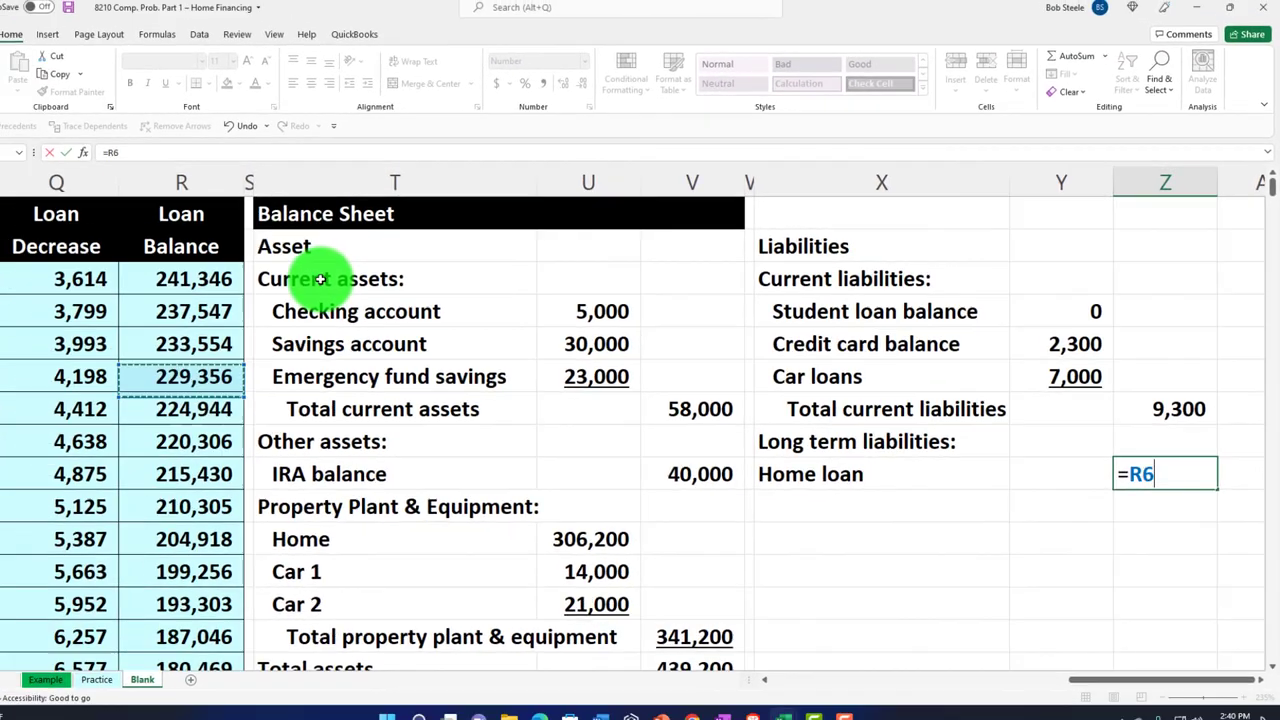
key("Up")
key("Up")
key("Up")
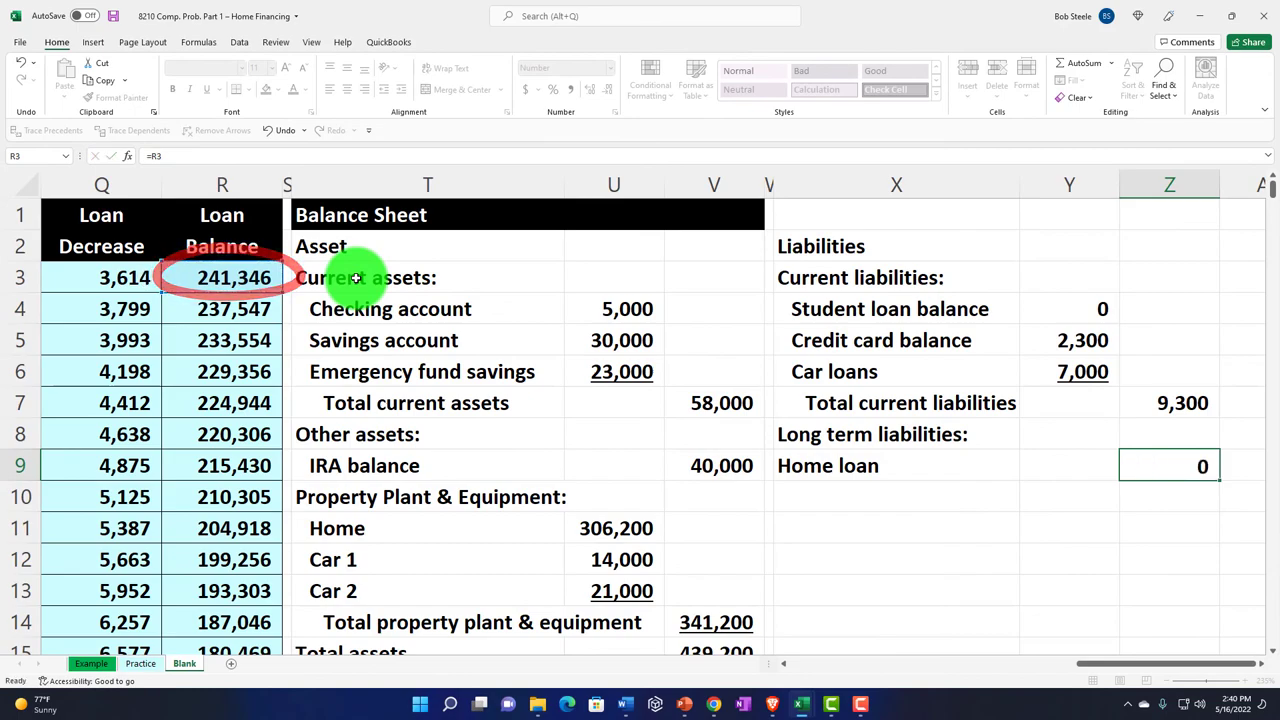
key("Return")
key("Right")
key("Right")
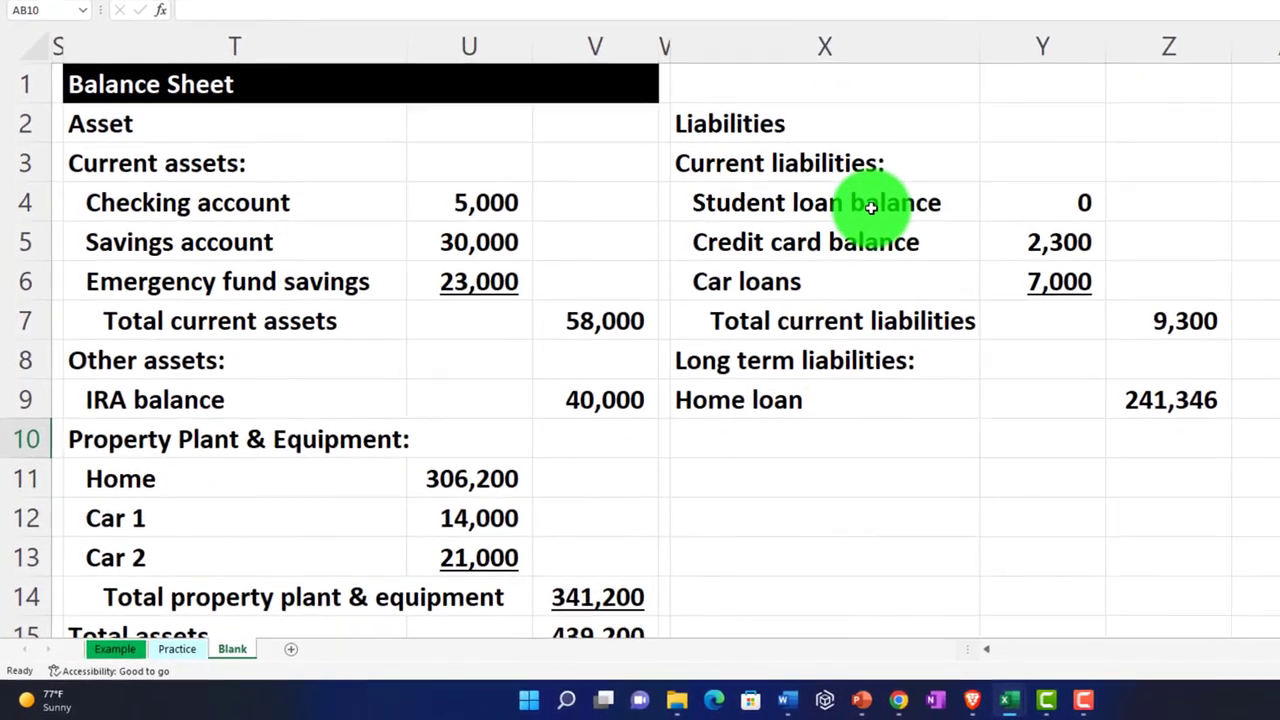
Indent the Home loan label in X9 one level
left_click(871, 205)
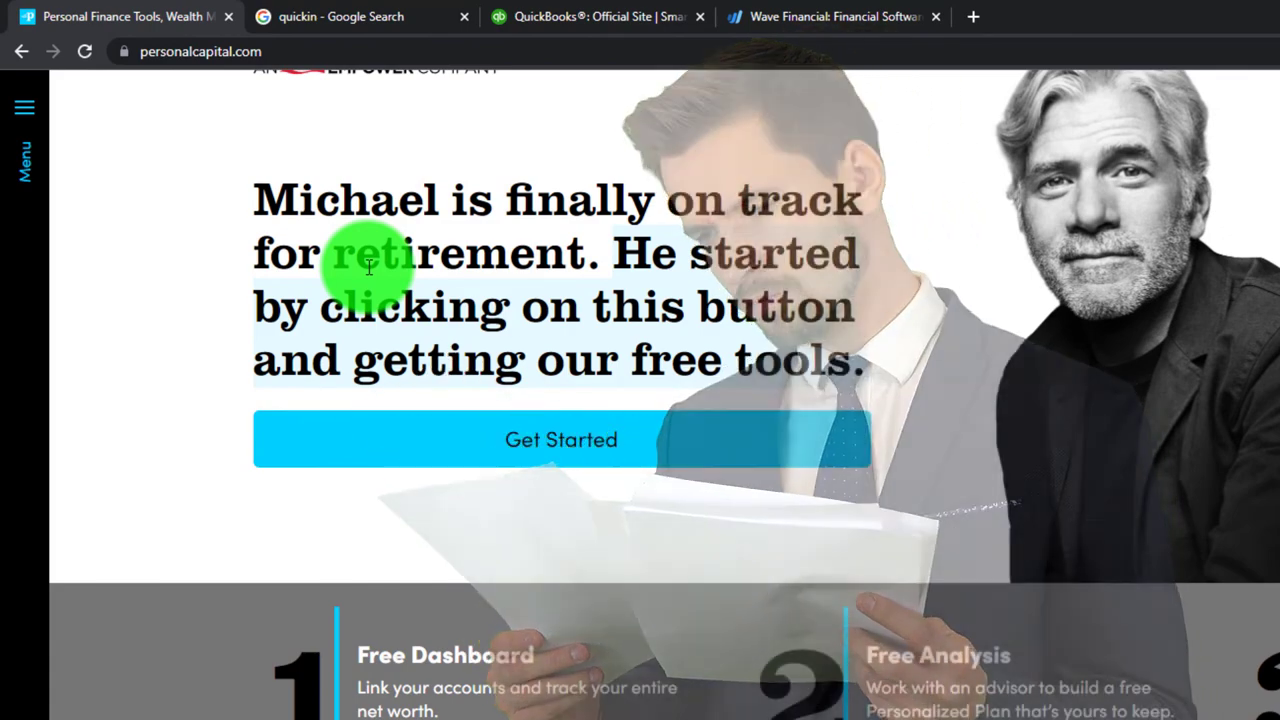
scroll(640, 400, "down", 3)
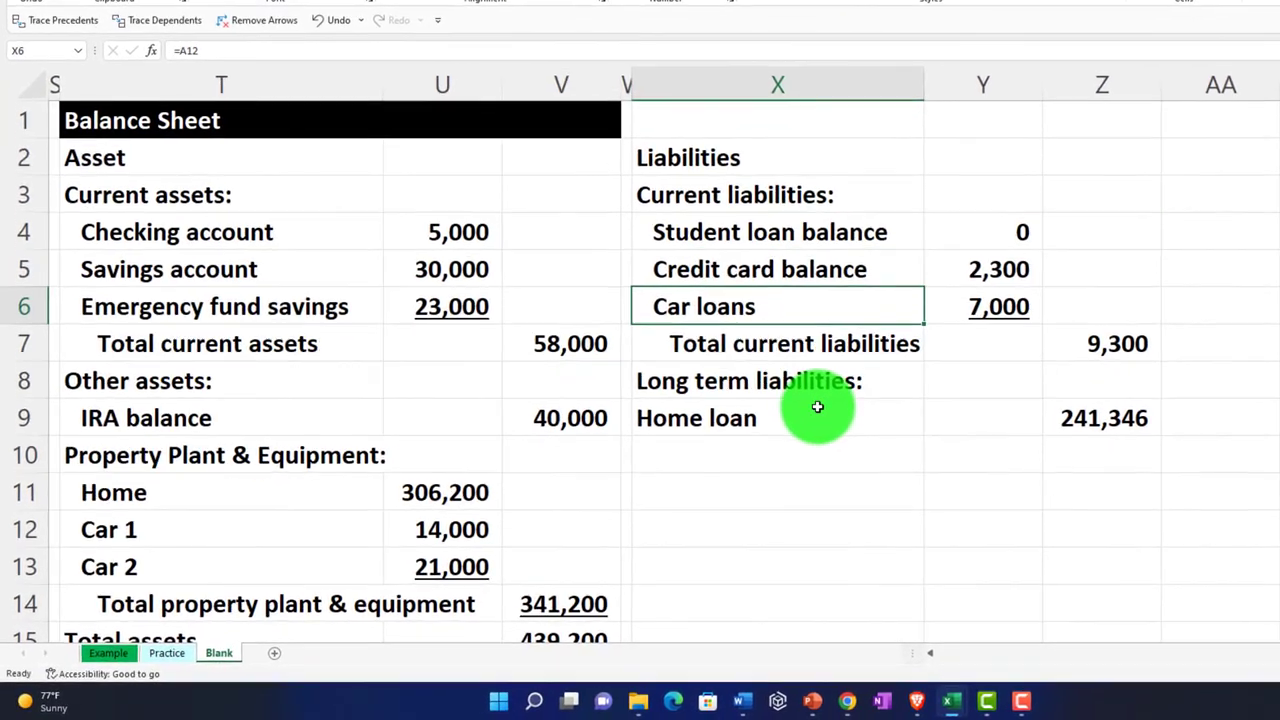
left_click(815, 410)
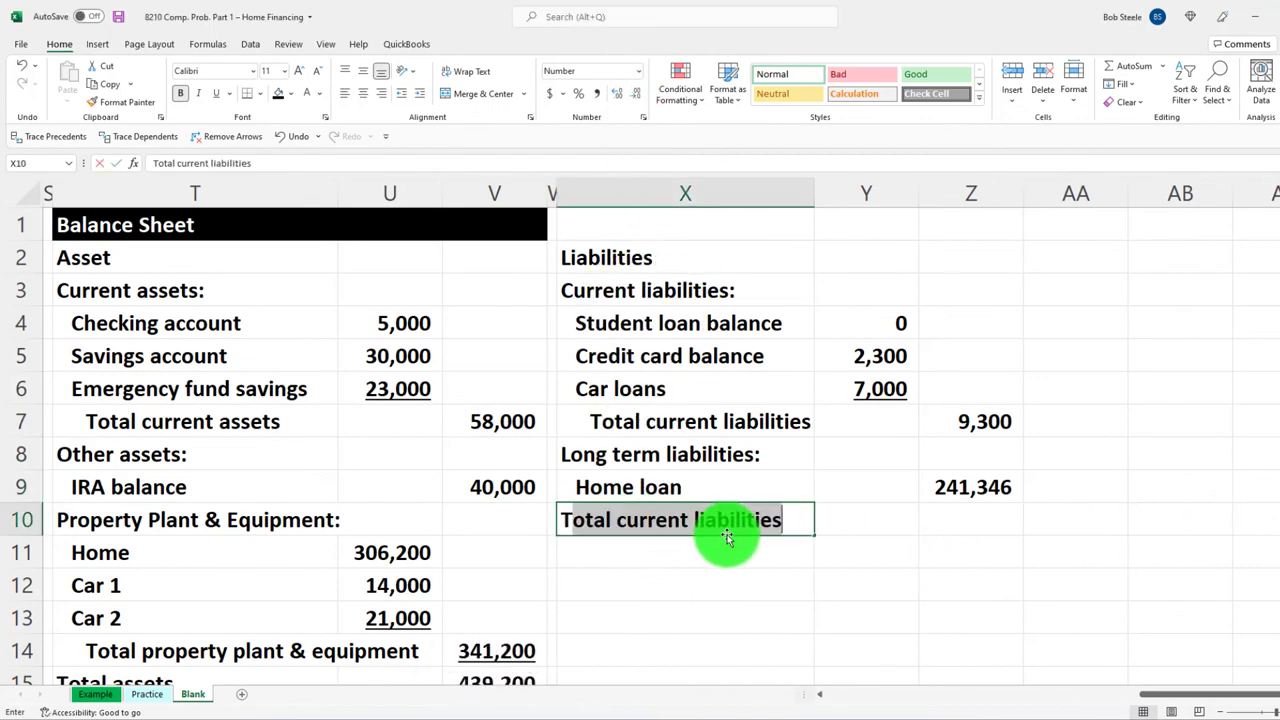
Enter the label "Total liabilites" in X10 and add the current liabilities total and home loan with a SUM formula in Z10
type("liabili")
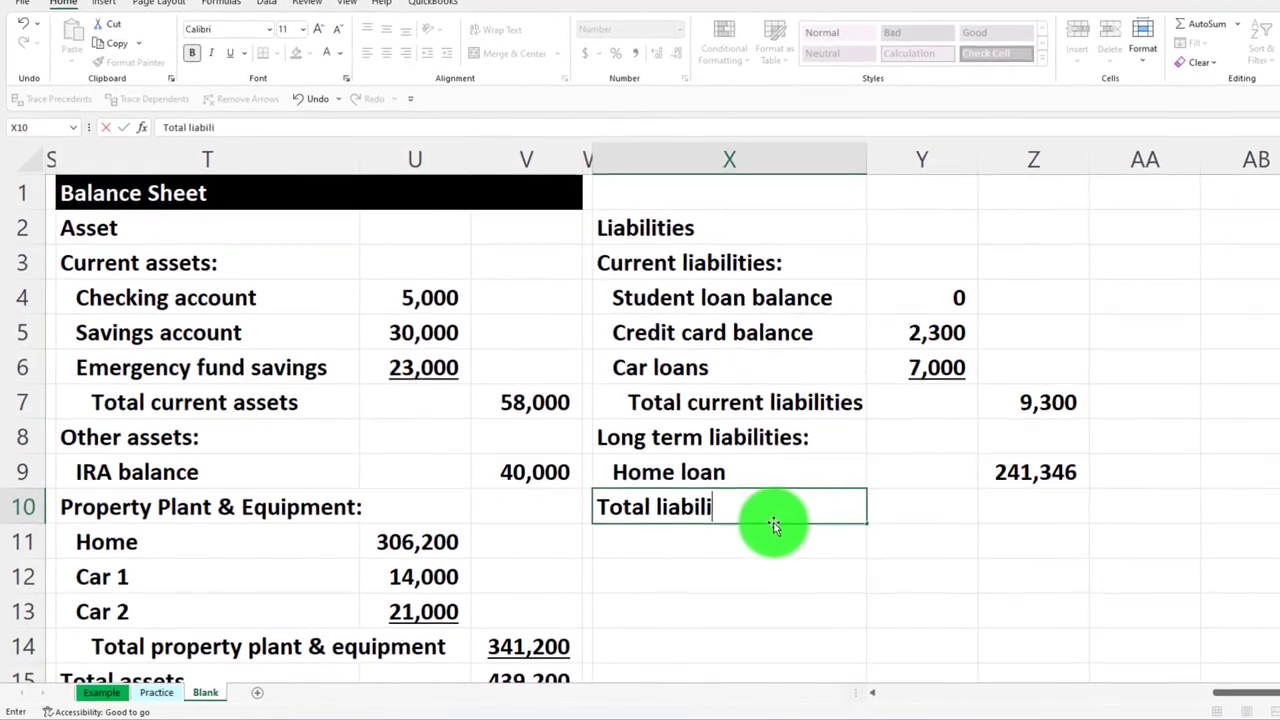
type("tes")
key("Tab")
key("Tab")
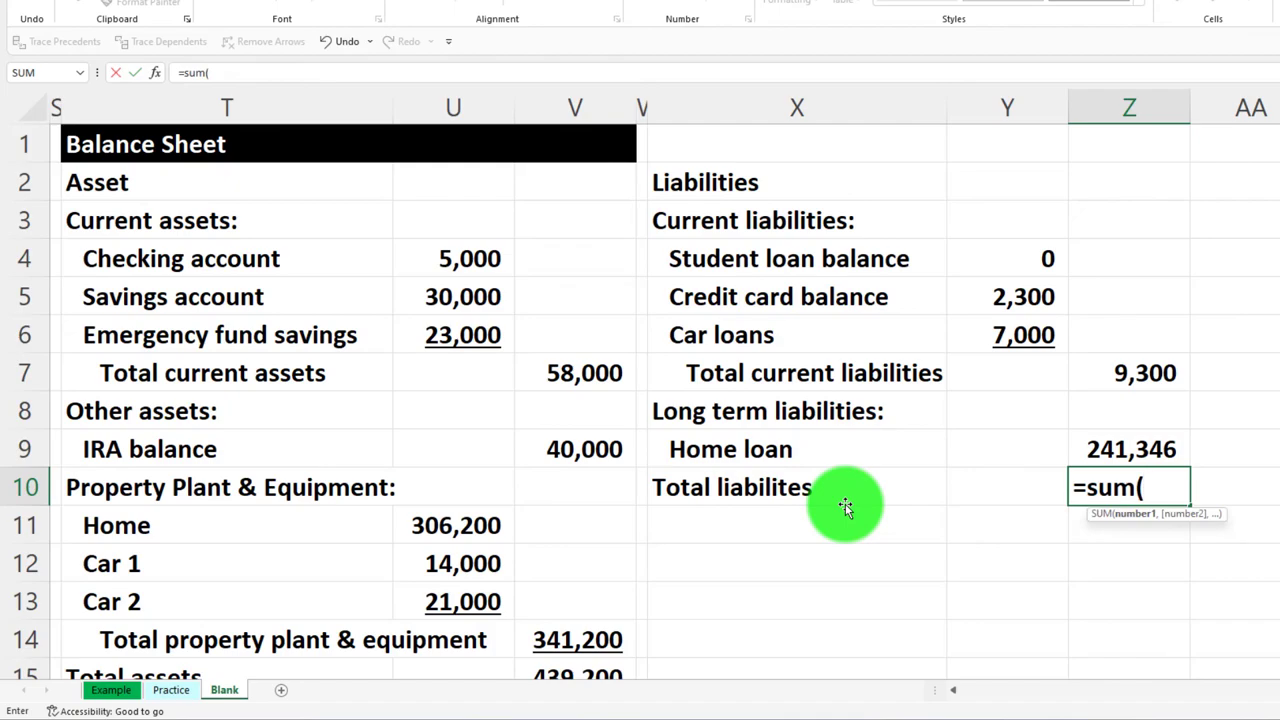
key("Return")
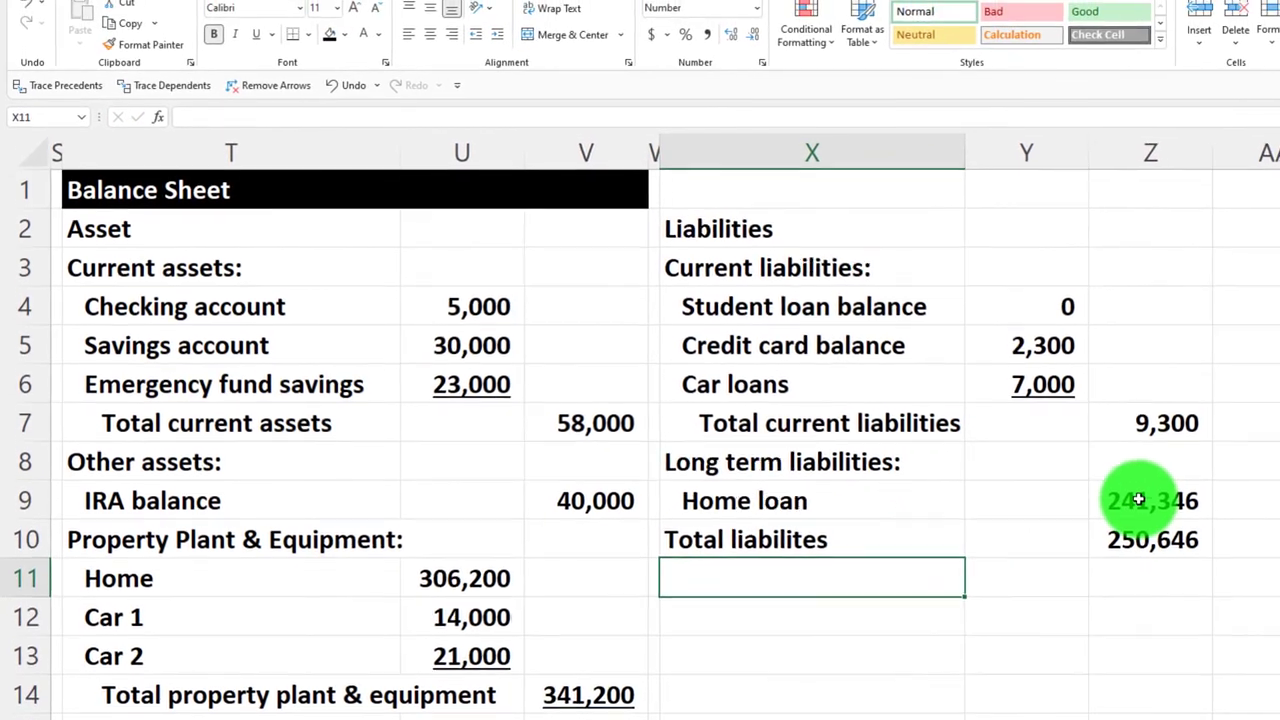
Underline the home loan amount in Z9
left_click(1117, 449)
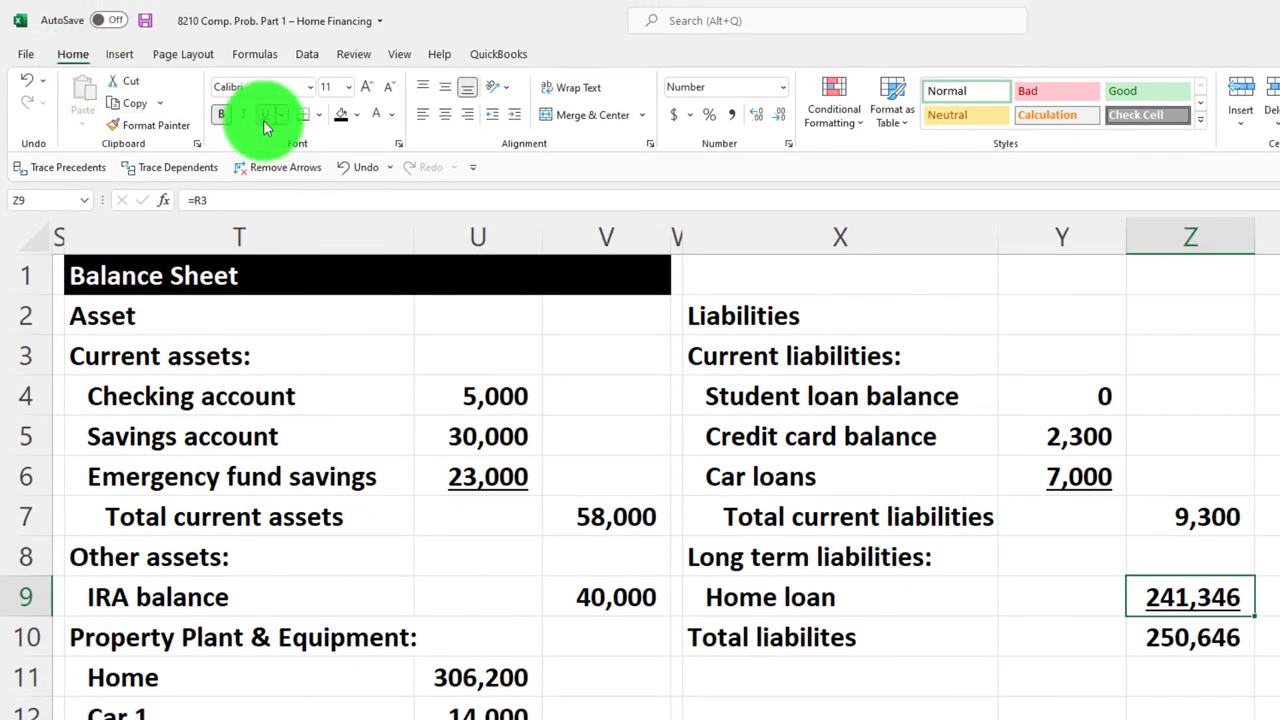
left_click(782, 663)
scroll(779, 663, "down", 1)
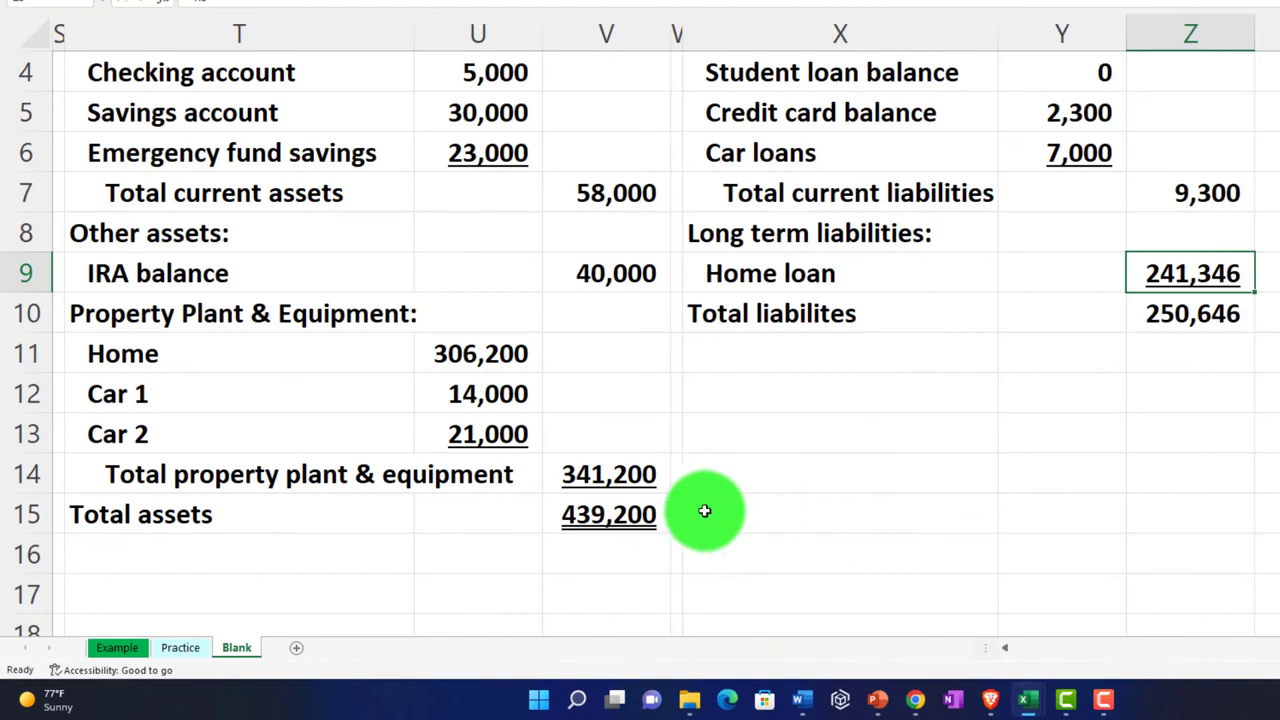
Enter the label "Net assets" in X12, leaving a blank row below the total liabilities
left_click(1028, 513)
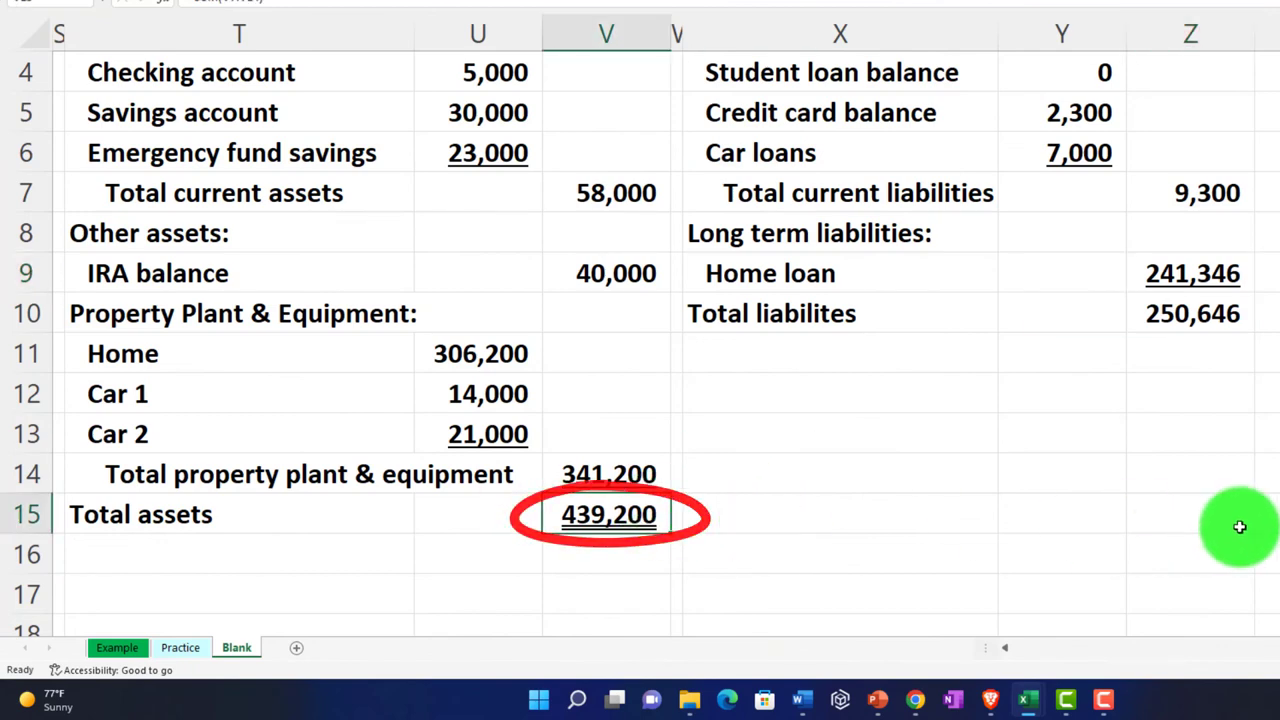
left_click(767, 404)
type("Net asse")
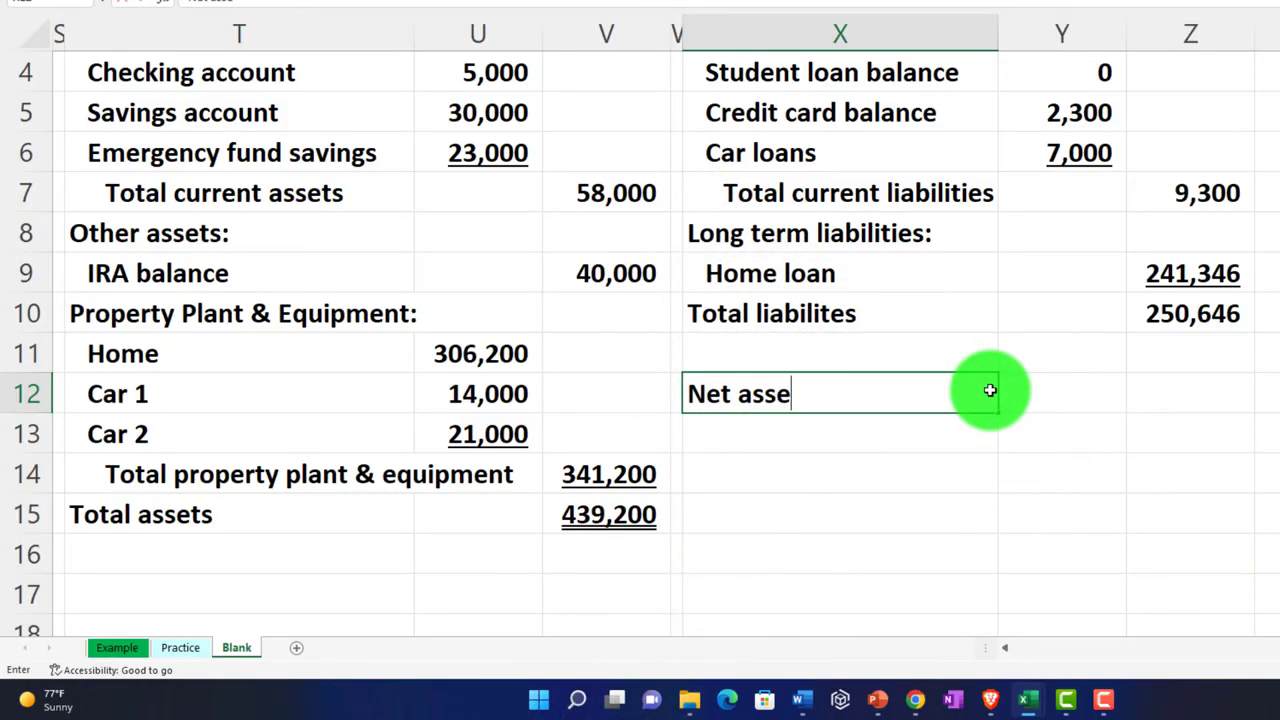
type("ts")
key("Tab")
key("Tab")
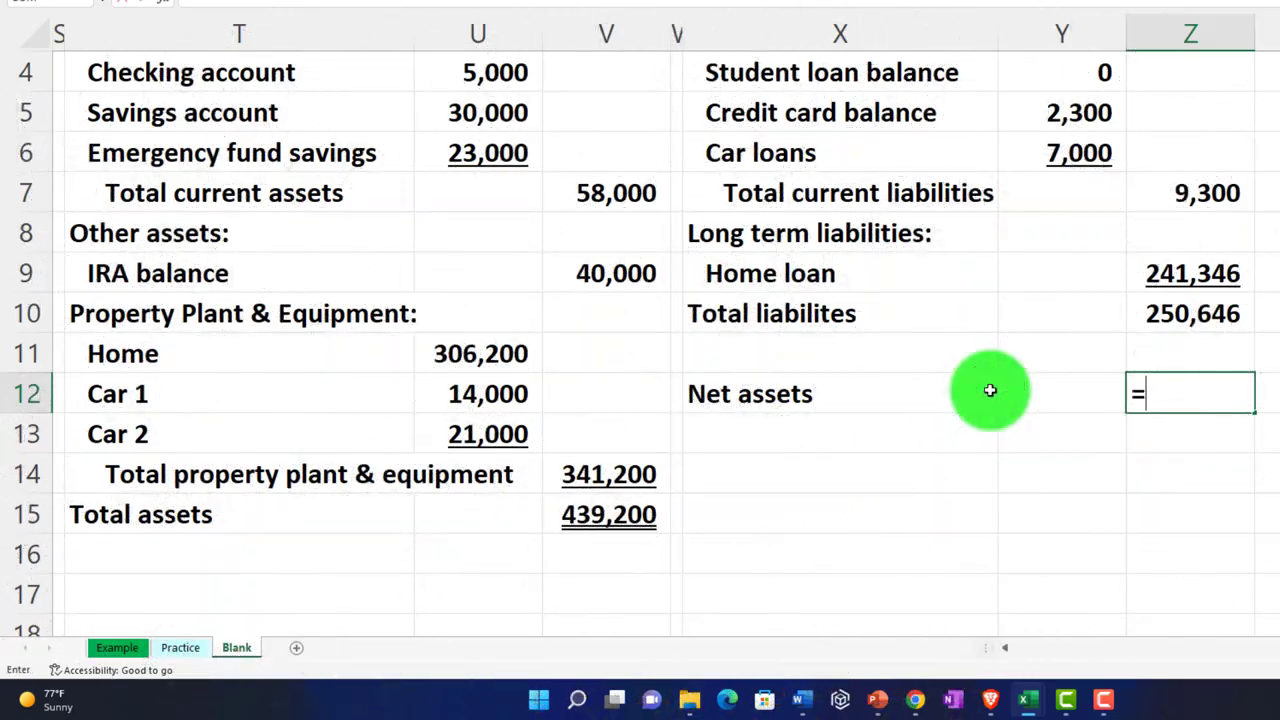
Calculate net assets in Z12 as total assets V15 minus total liabilities Z10
type("=")
left_click(628, 513)
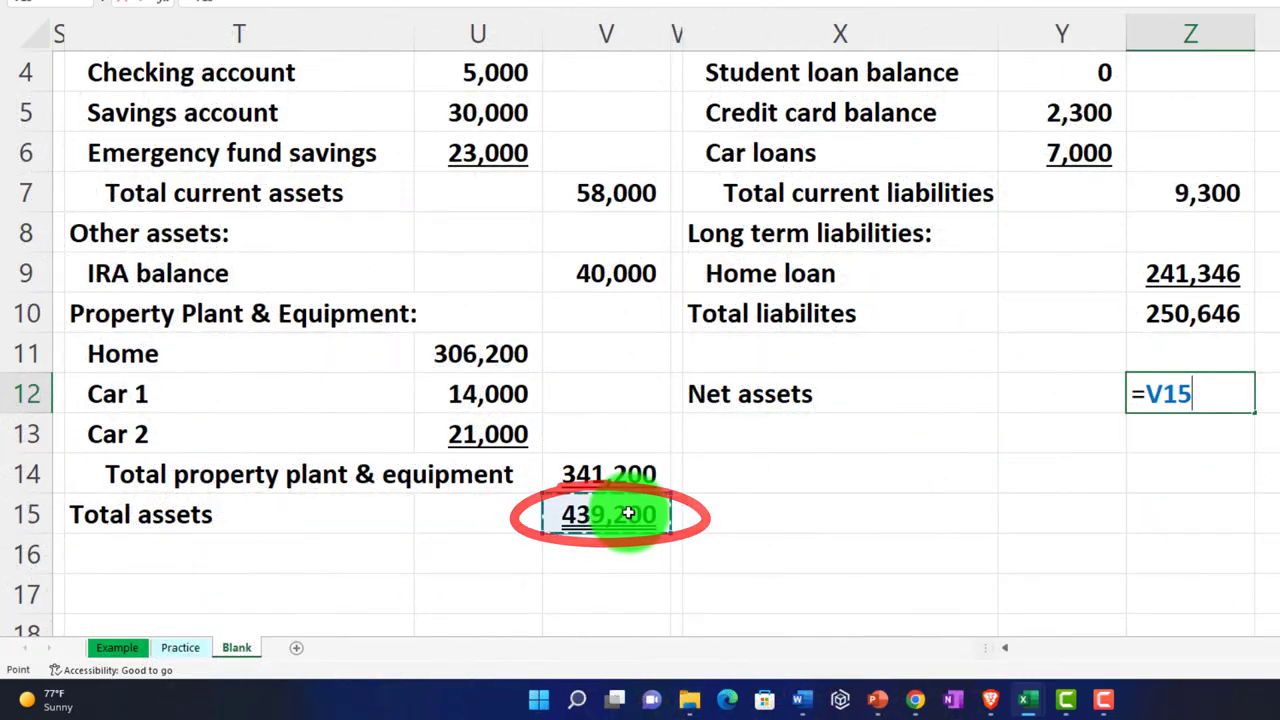
type("-")
left_click(1160, 322)
key("Return")
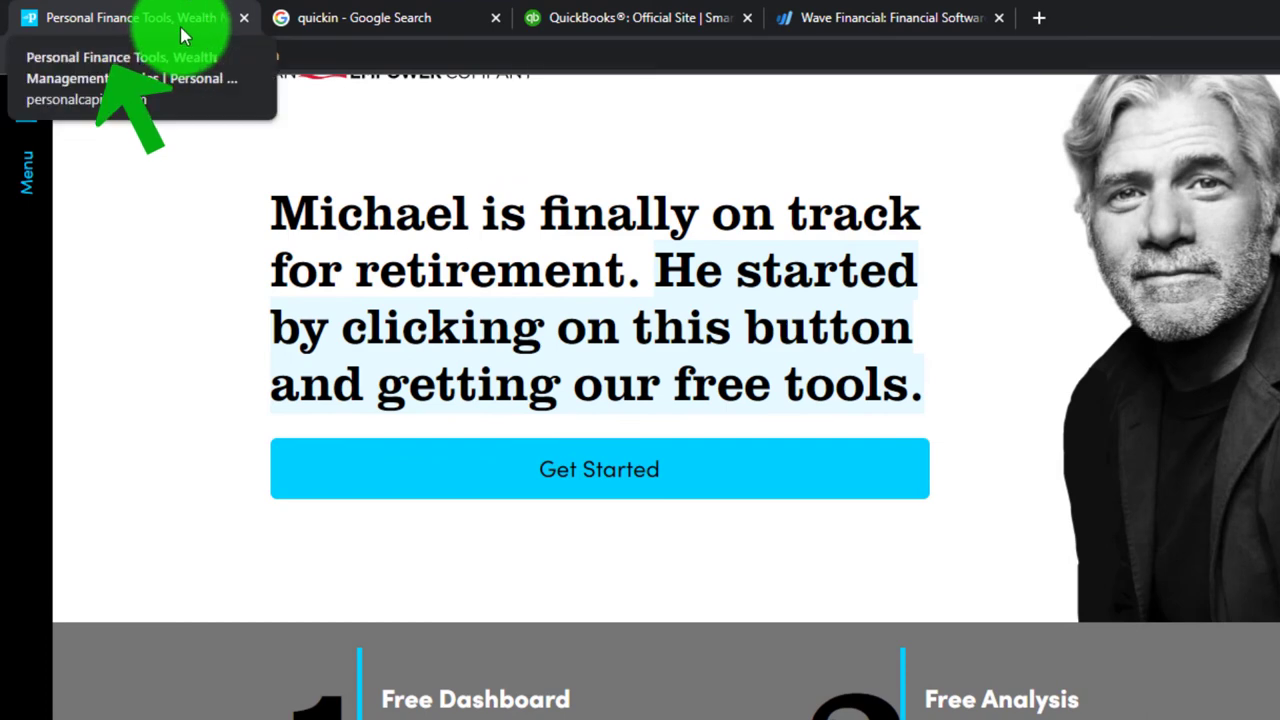
View the QuickBooks plans and pricing page in the browser and return to the Excel workbook
left_click(612, 20)
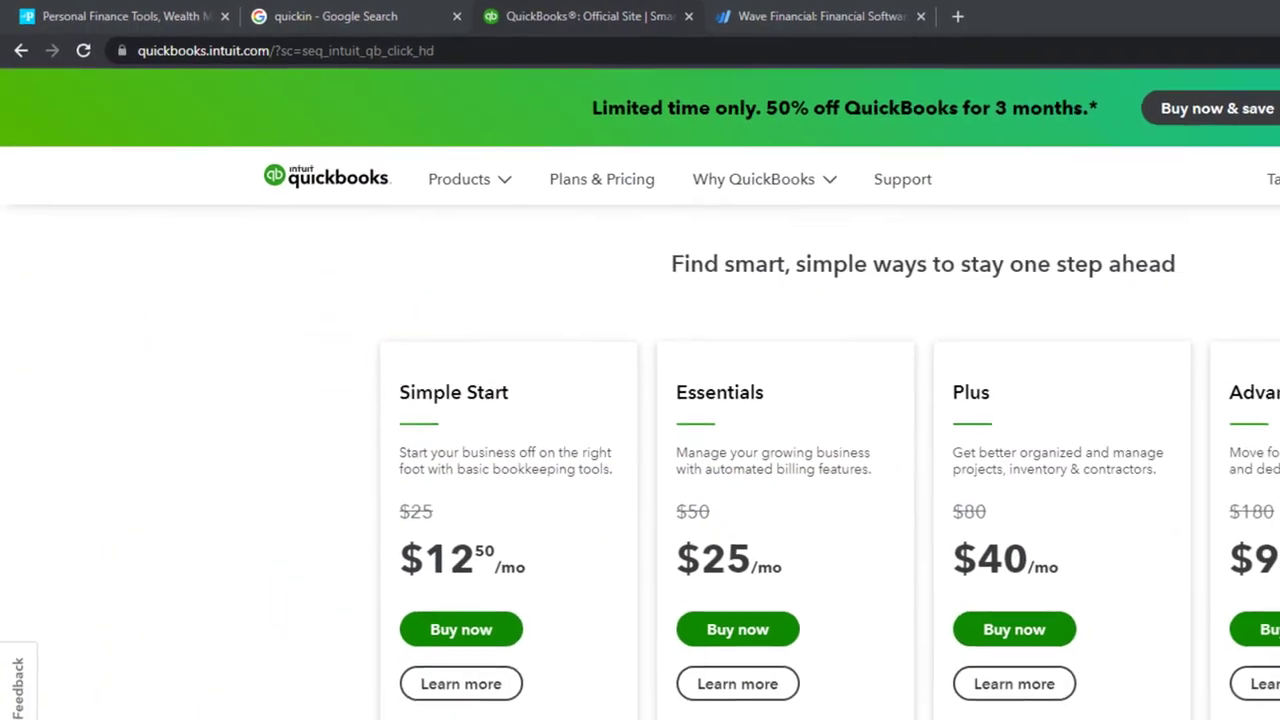
left_click(785, 660)
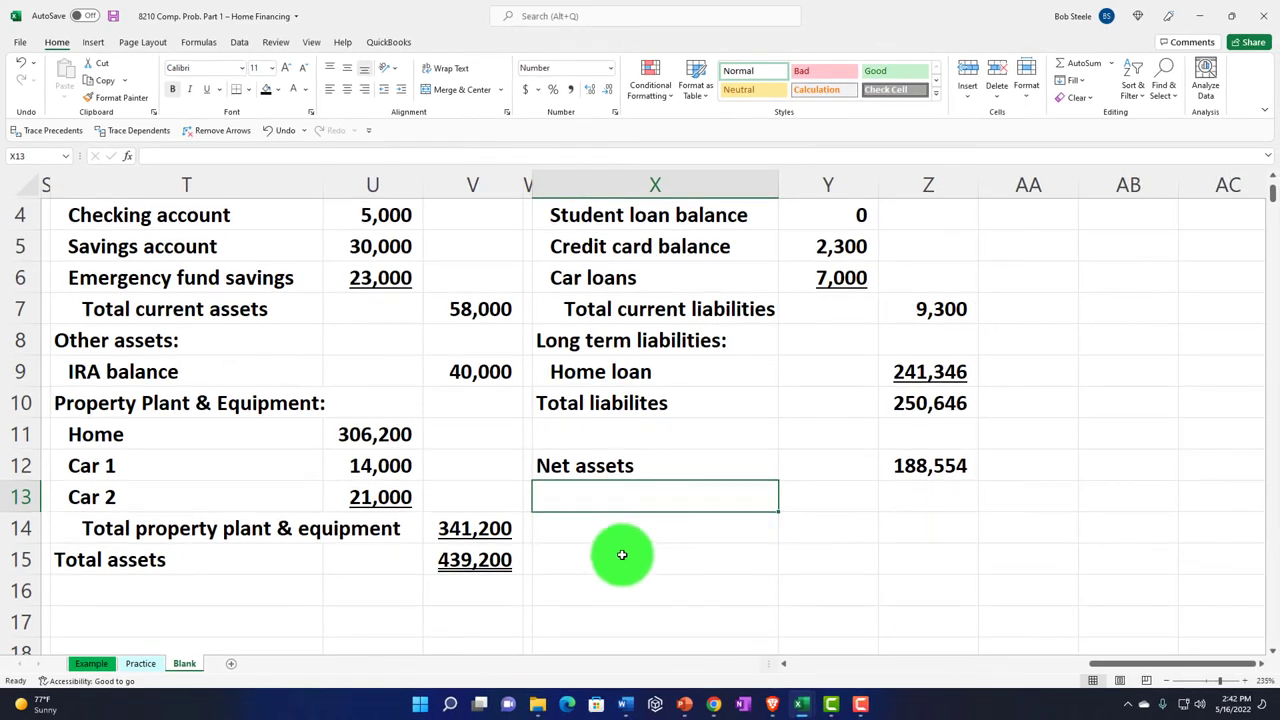
Enter the label "Total asset and liabilities" in X15, level with the total assets row
type("Total asset and")
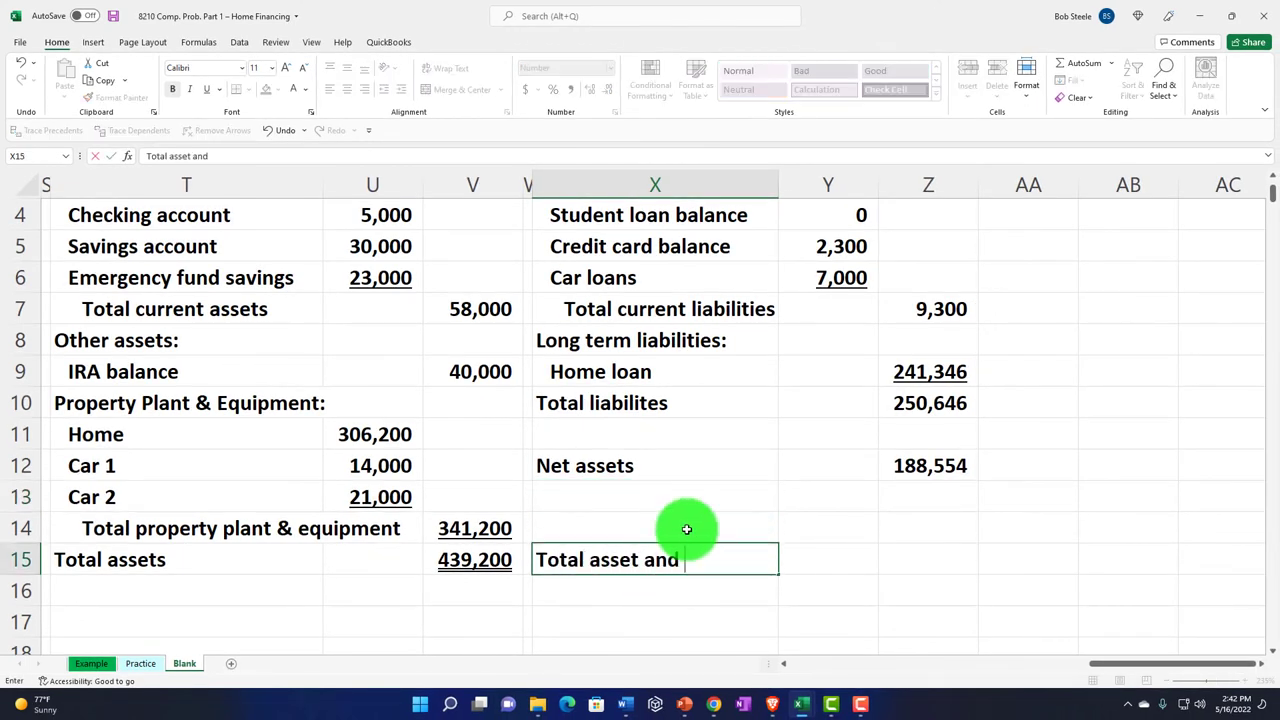
type(" liabilities")
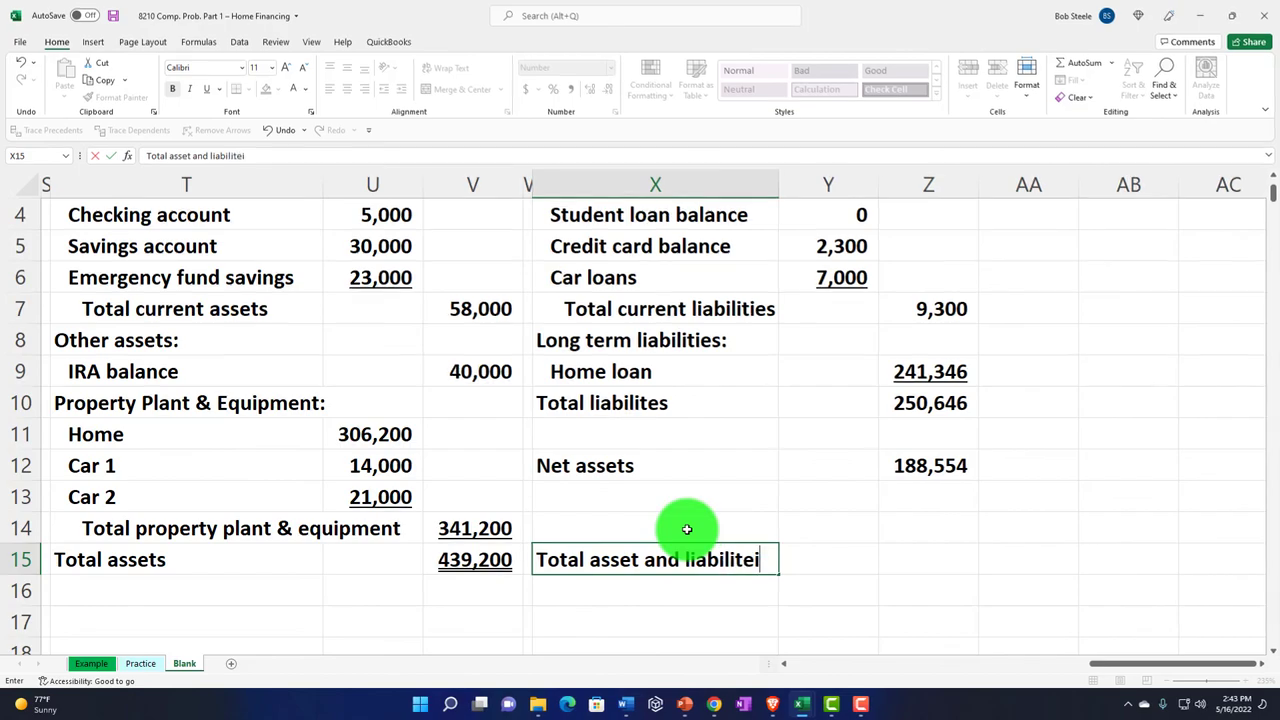
key("Right")
key("Right")
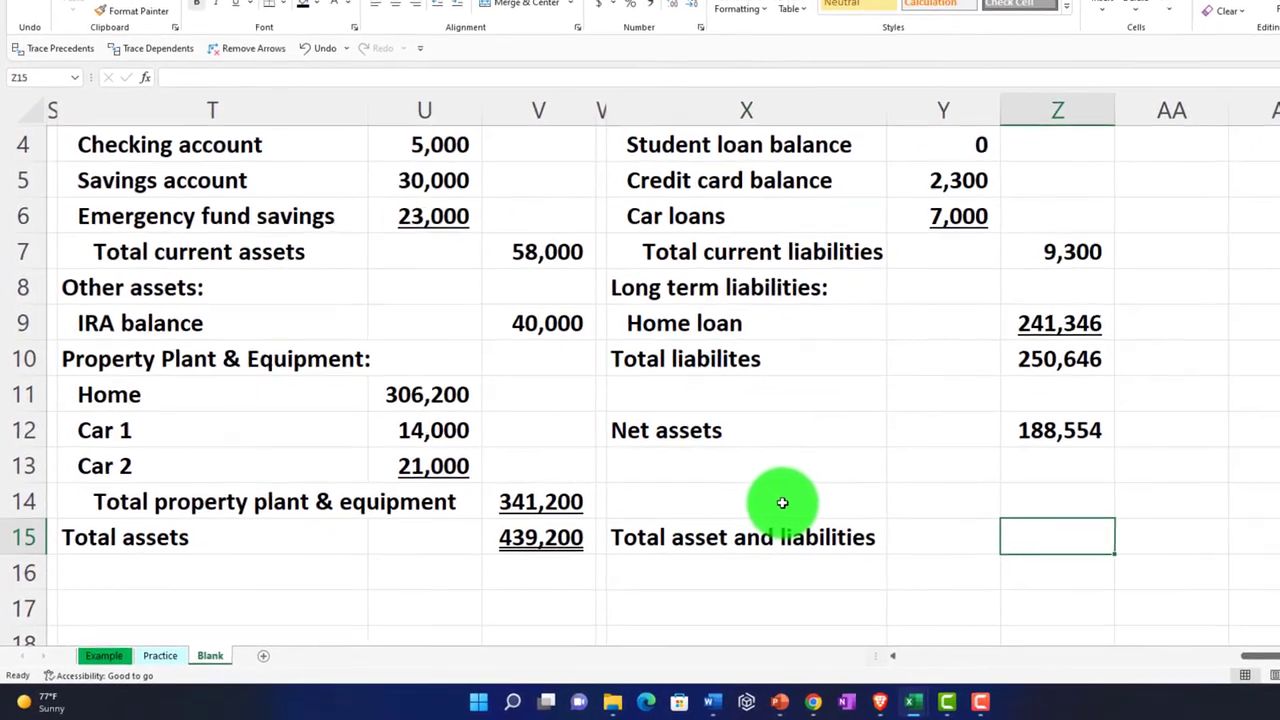
Sum Z10:Z14 in Z15 as the total asset and liabilities figure and give it a double underline
type("=sum(")
key("Up")
key("shift+Up")
key("shift+Up")
key("shift+Up")
key("shift+Up")
key("Return")
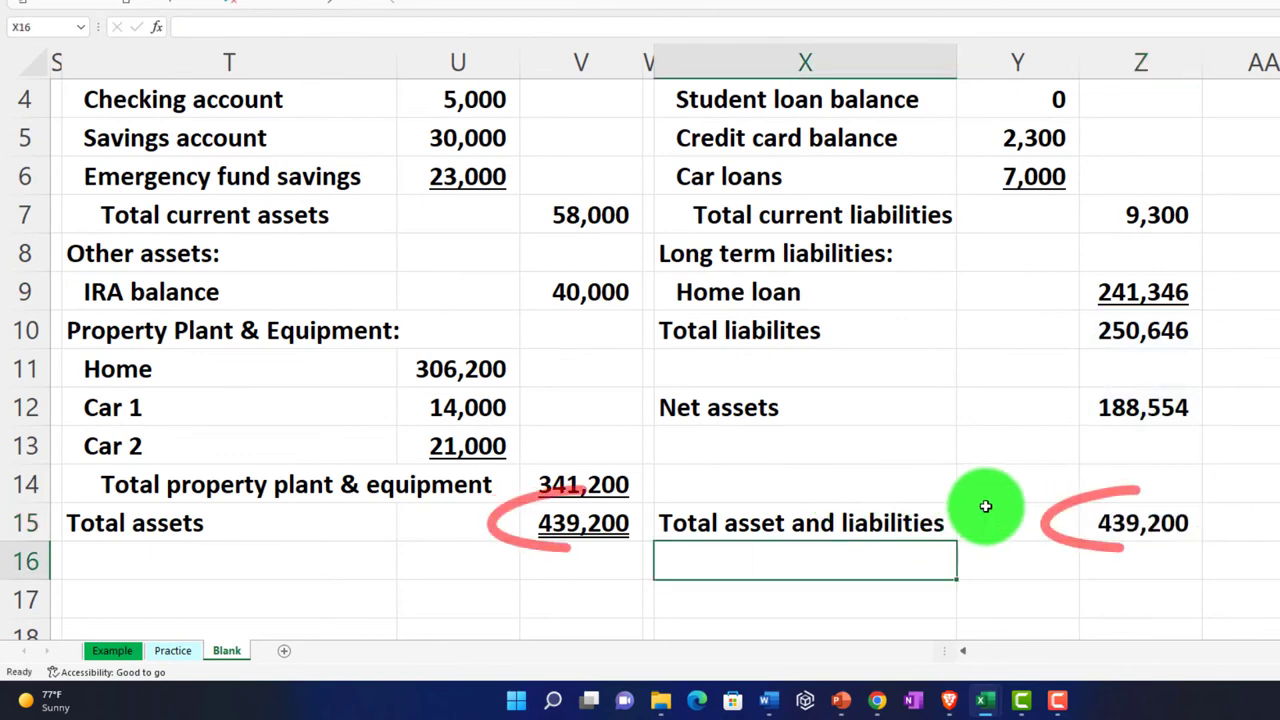
left_click(571, 523)
left_click(1109, 515)
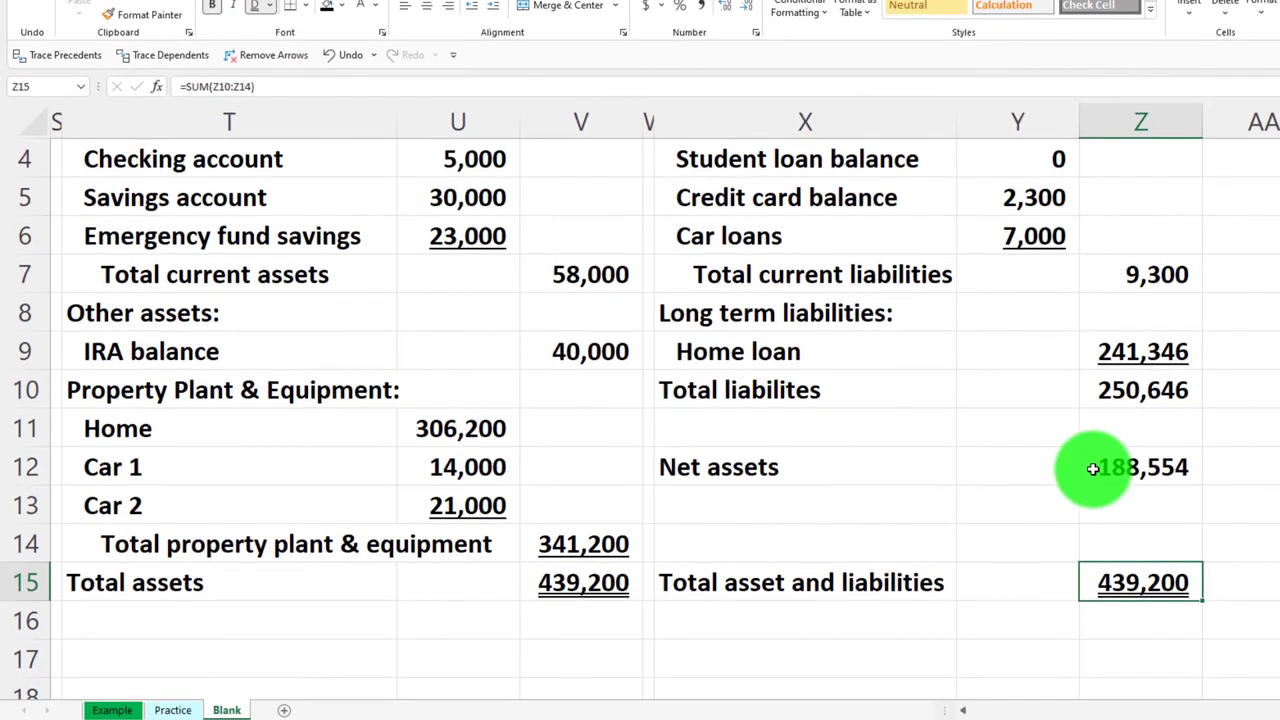
View the Personal Capital website in the browser and return to the home financing workbook in Excel
left_click(1093, 468)
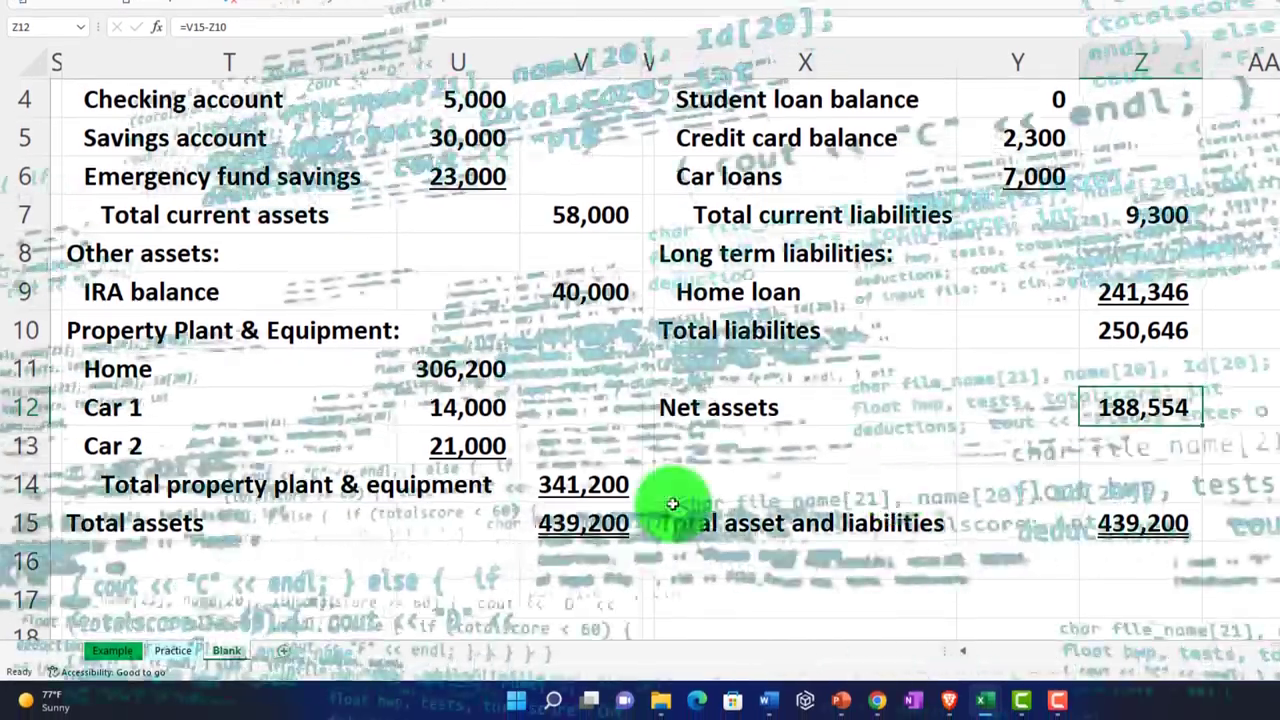
scroll(413, 522, "up", 1)
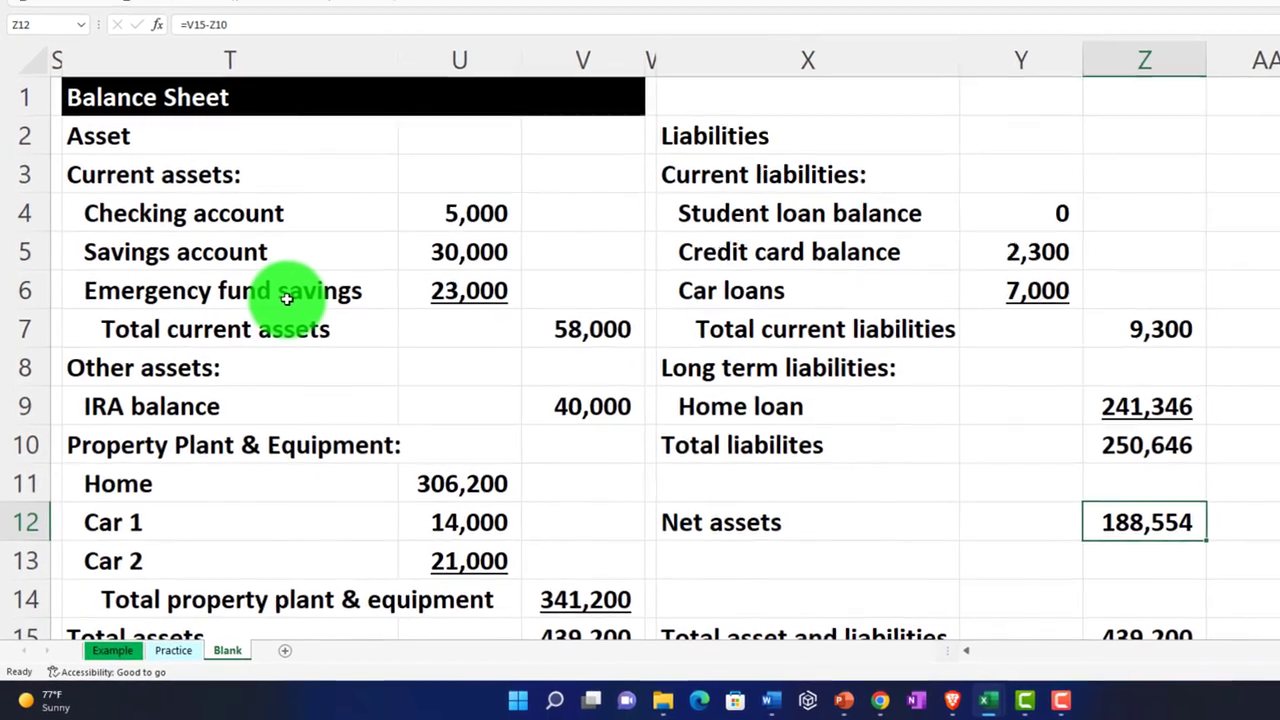
left_click(256, 342)
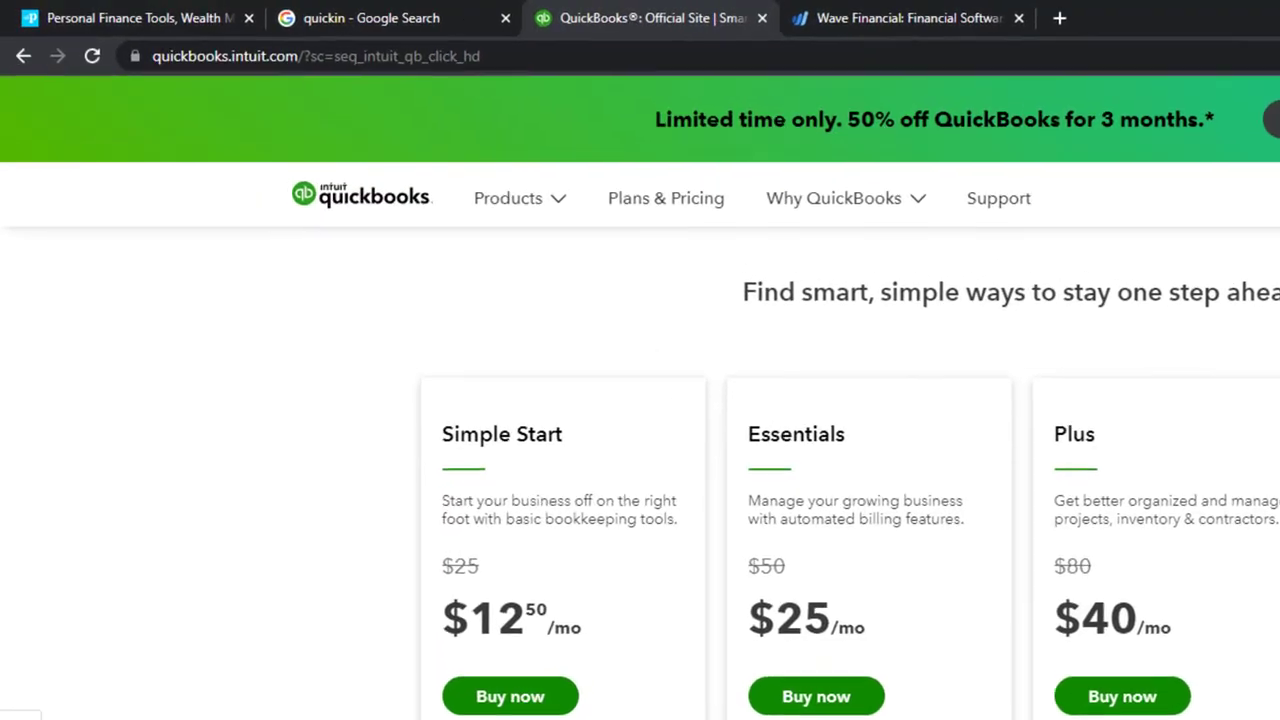
left_click(161, 18)
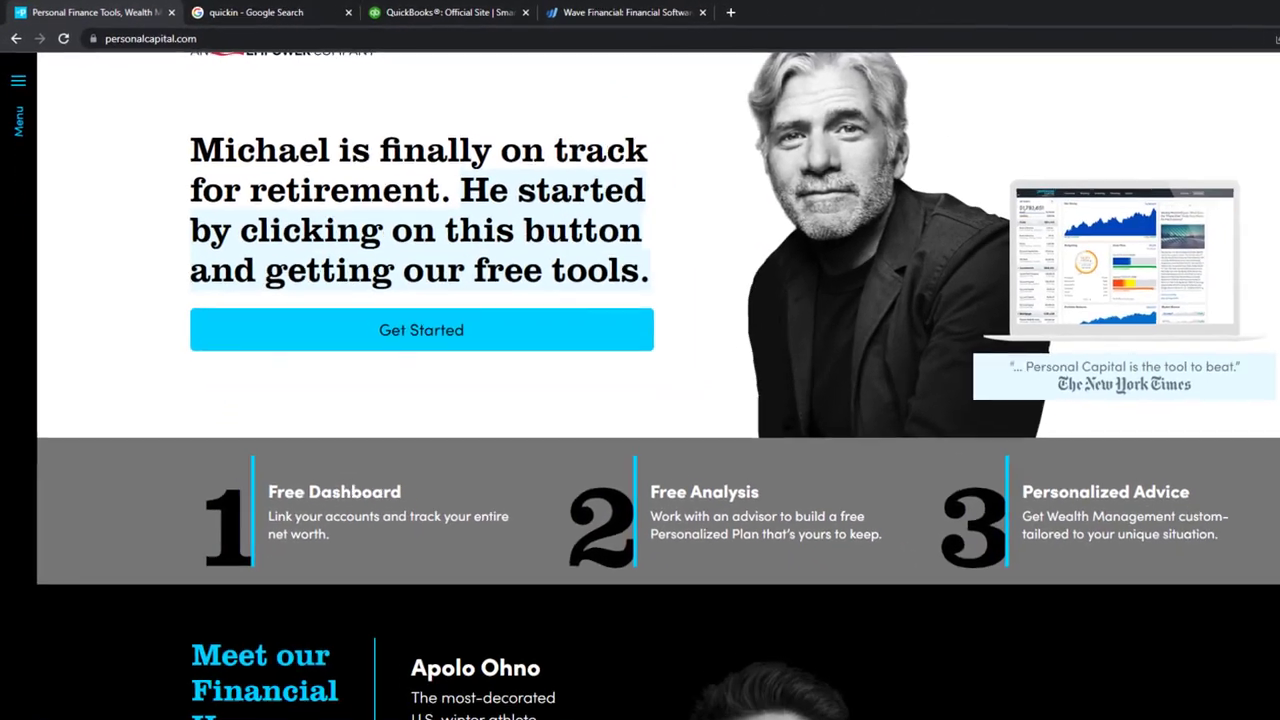
mouse_move(800, 702)
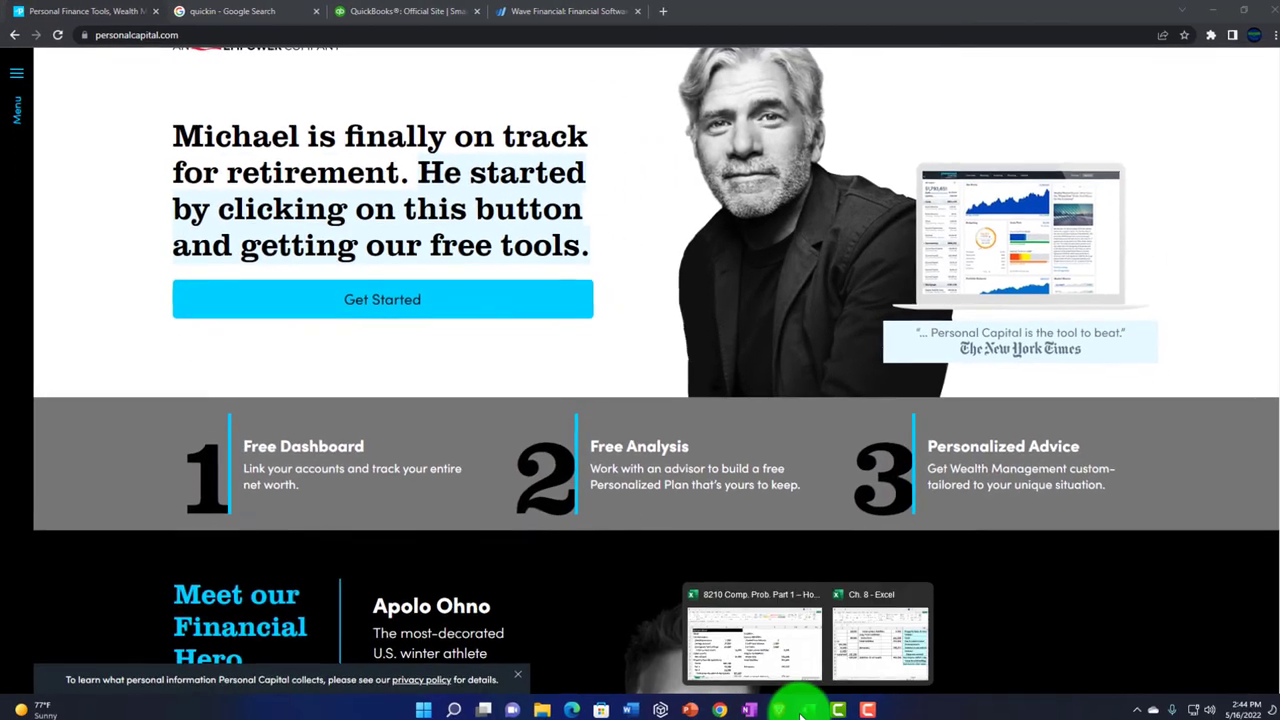
left_click(778, 650)
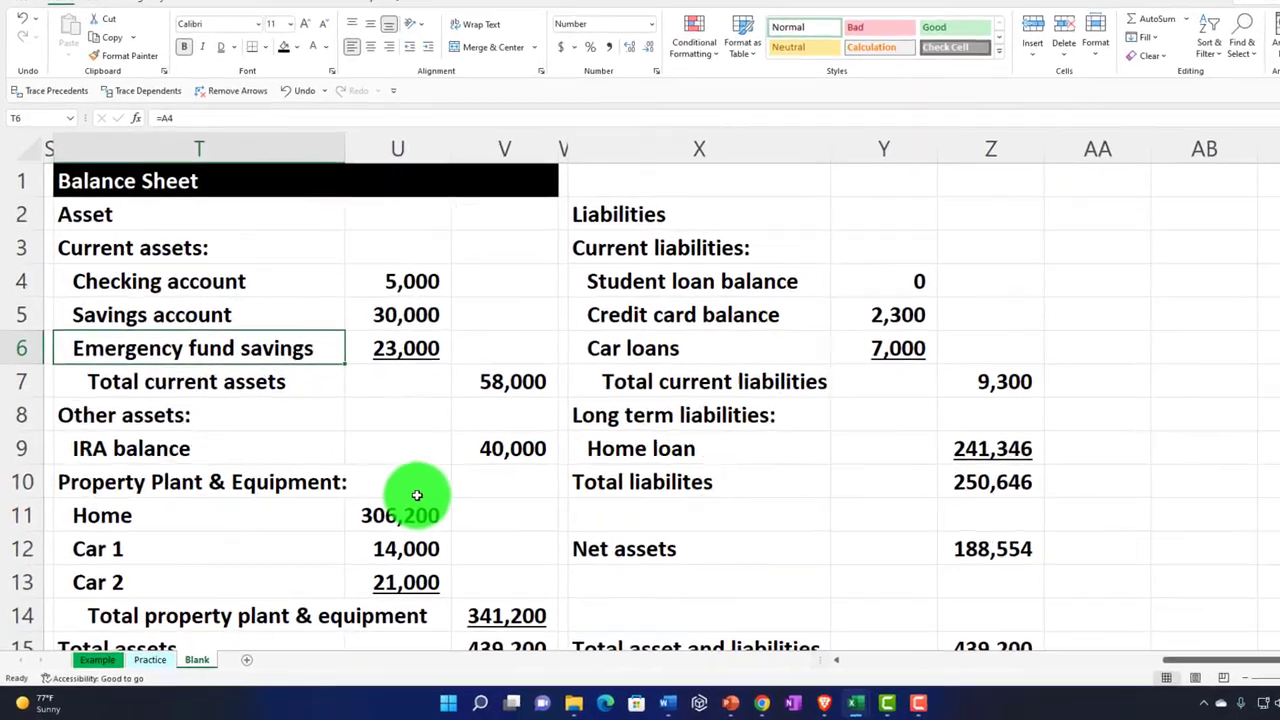
Extend the black header fill of the Balance Sheet title in row 1 across the liabilities columns
left_click(393, 502)
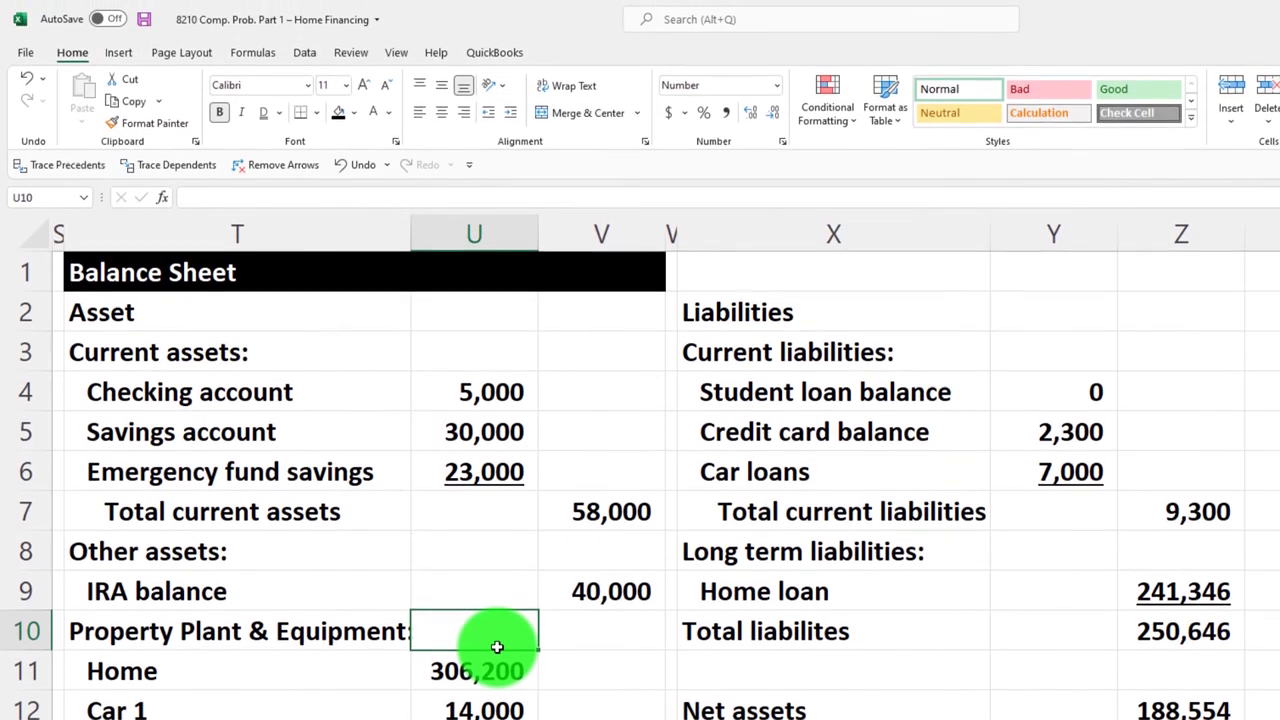
scroll(485, 633, "down", 1)
scroll(485, 633, "up", 1)
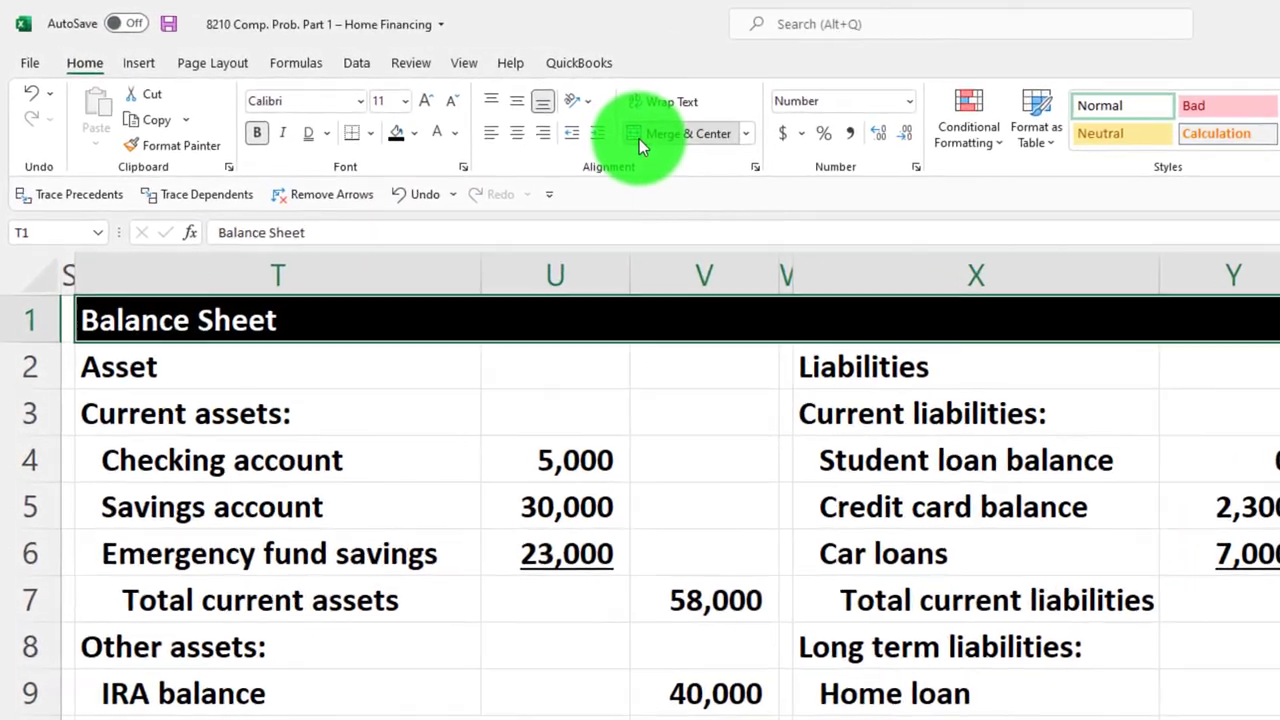
Try Merge & Center on the Balance Sheet title across the black header cells in row 1
left_click(547, 114)
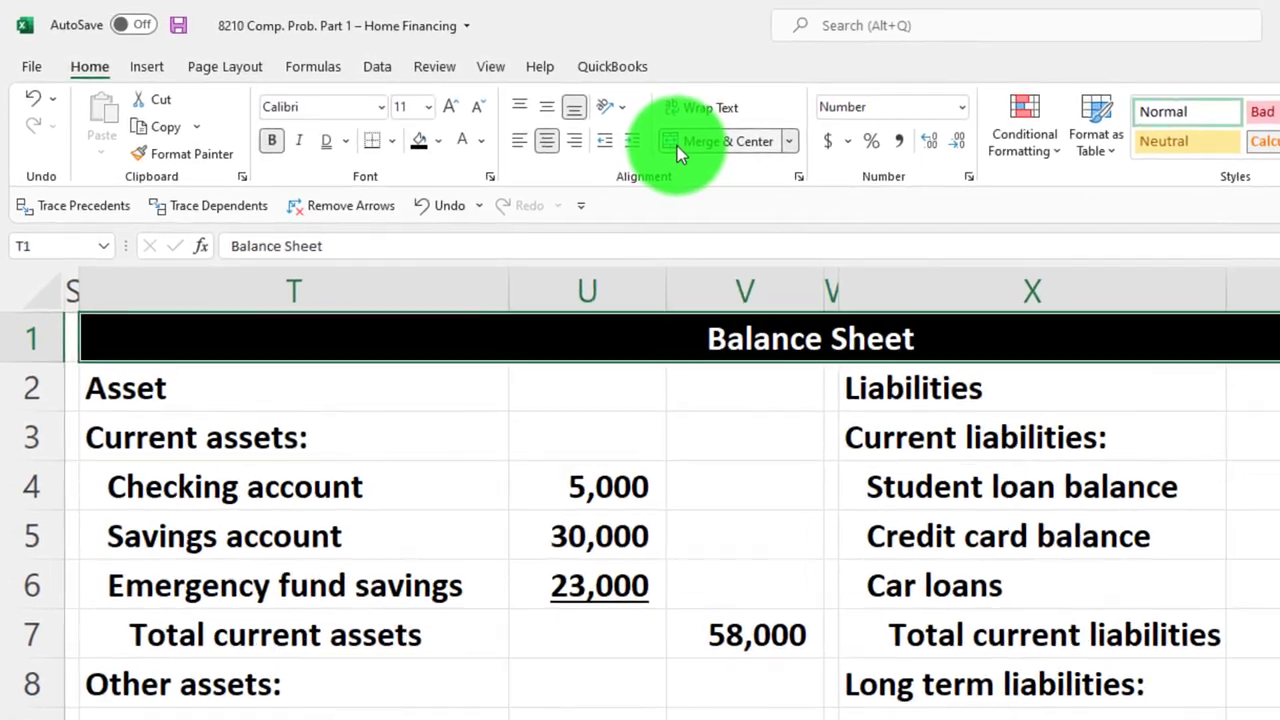
left_click(610, 284)
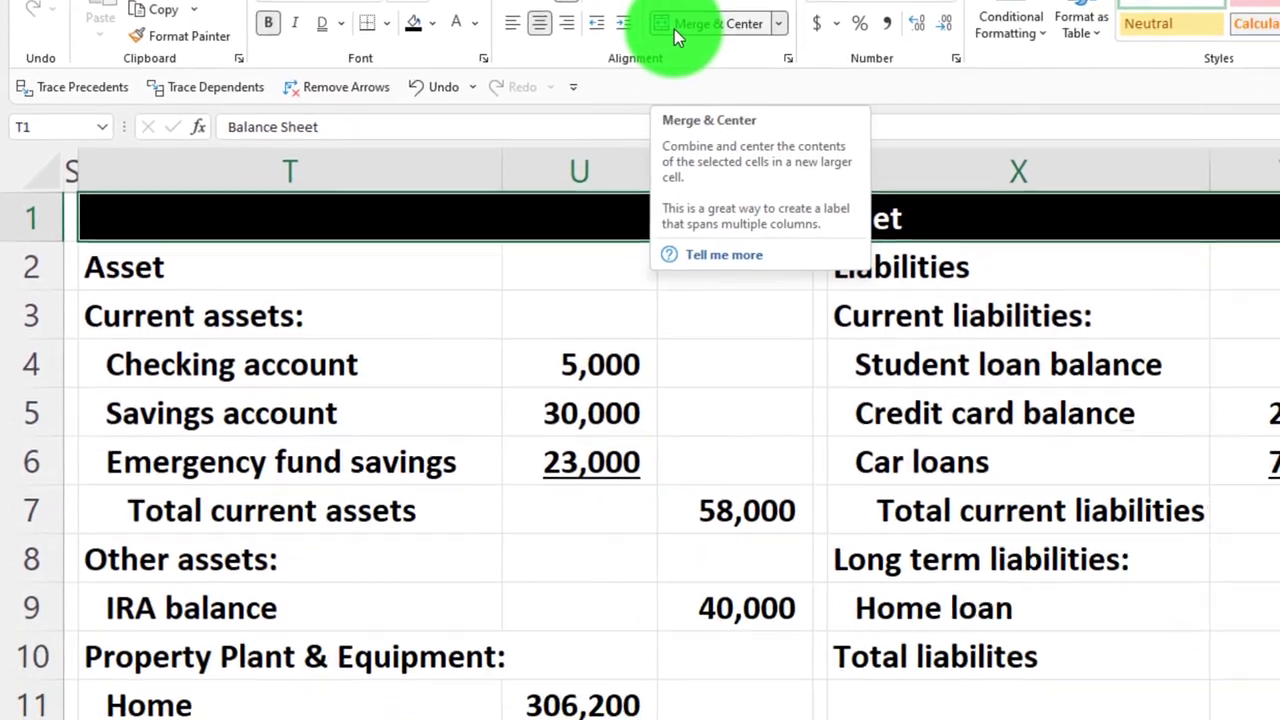
left_click(675, 35)
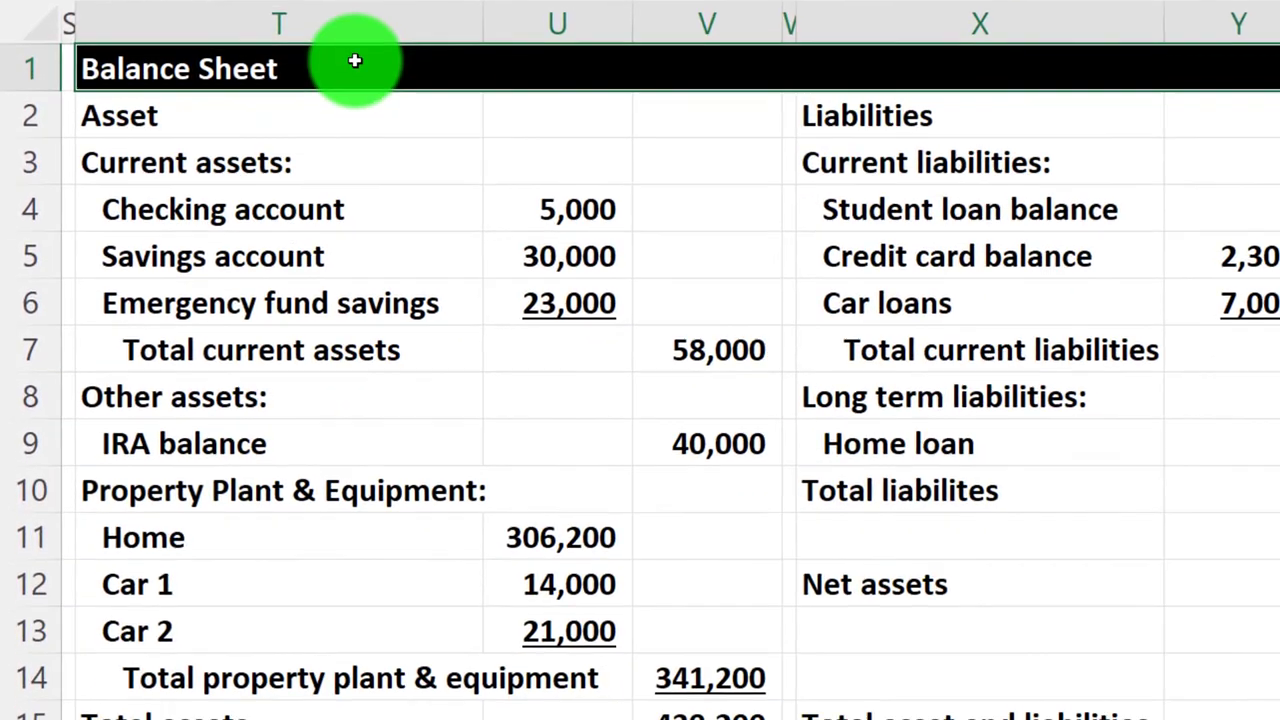
Set the horizontal alignment of the black Balance Sheet header cells in row 1 to Center Across Selection
right_click(369, 214)
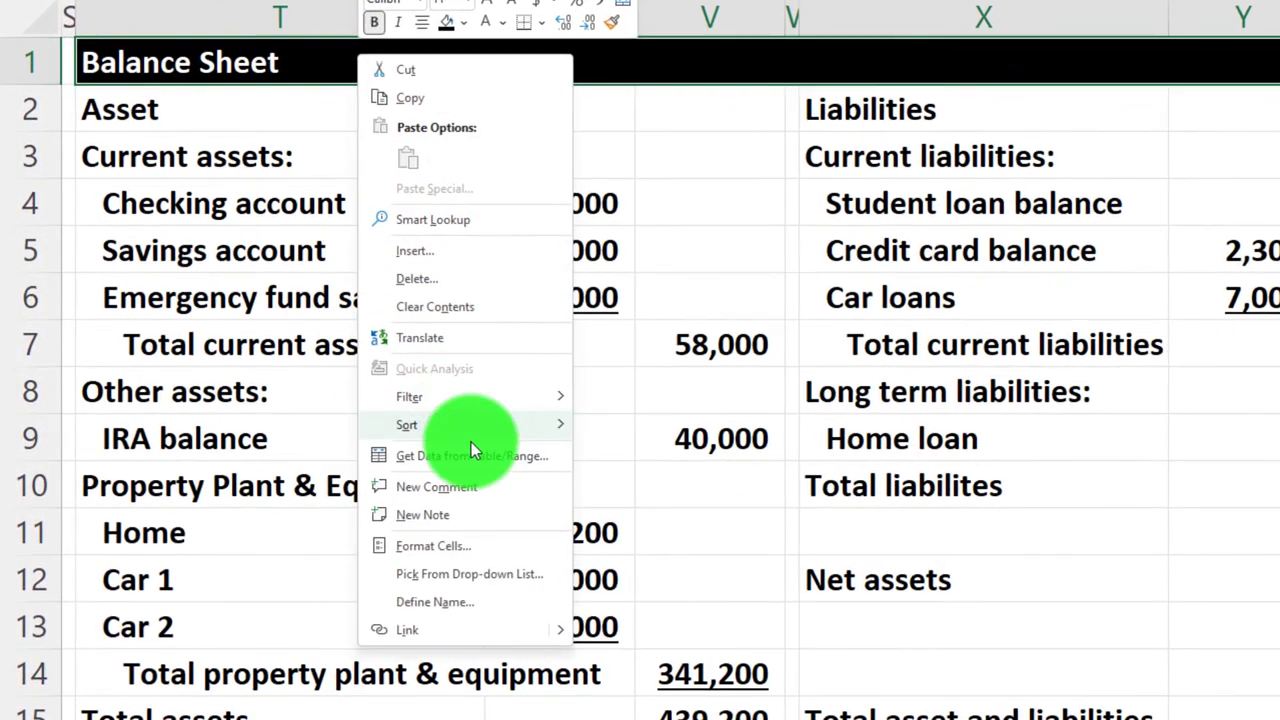
left_click(474, 545)
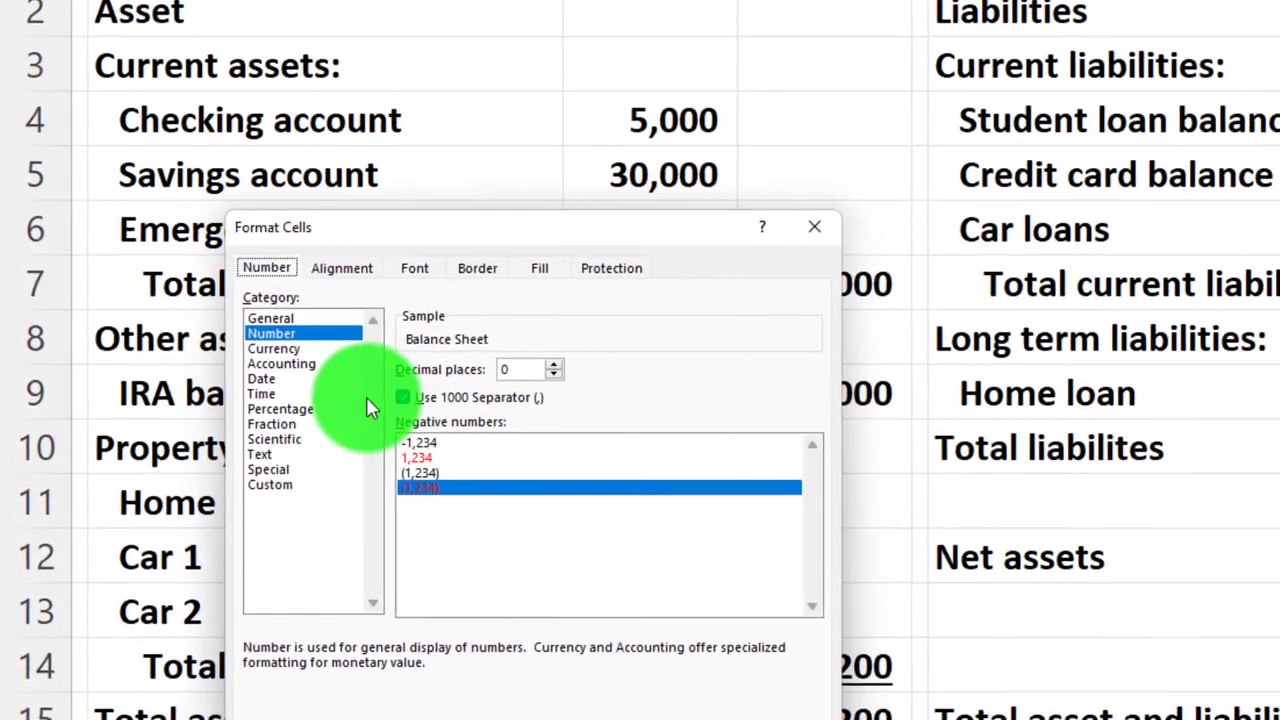
left_click(330, 283)
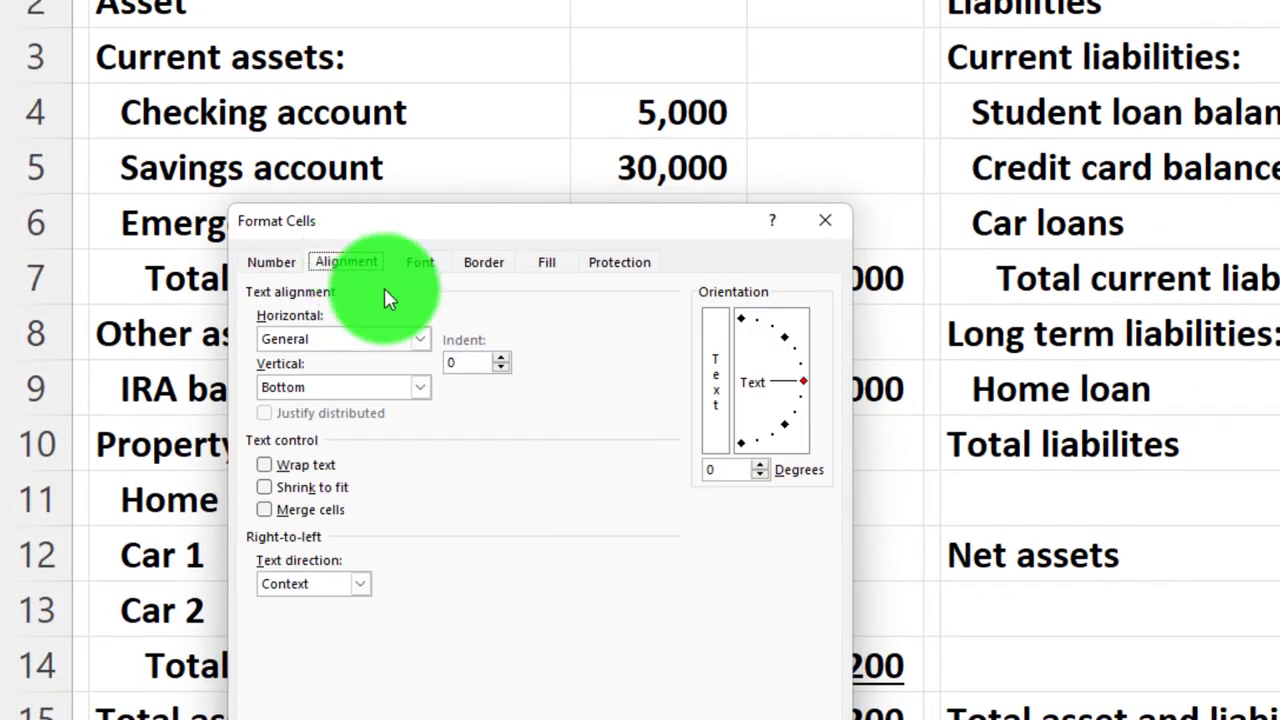
left_click(420, 339)
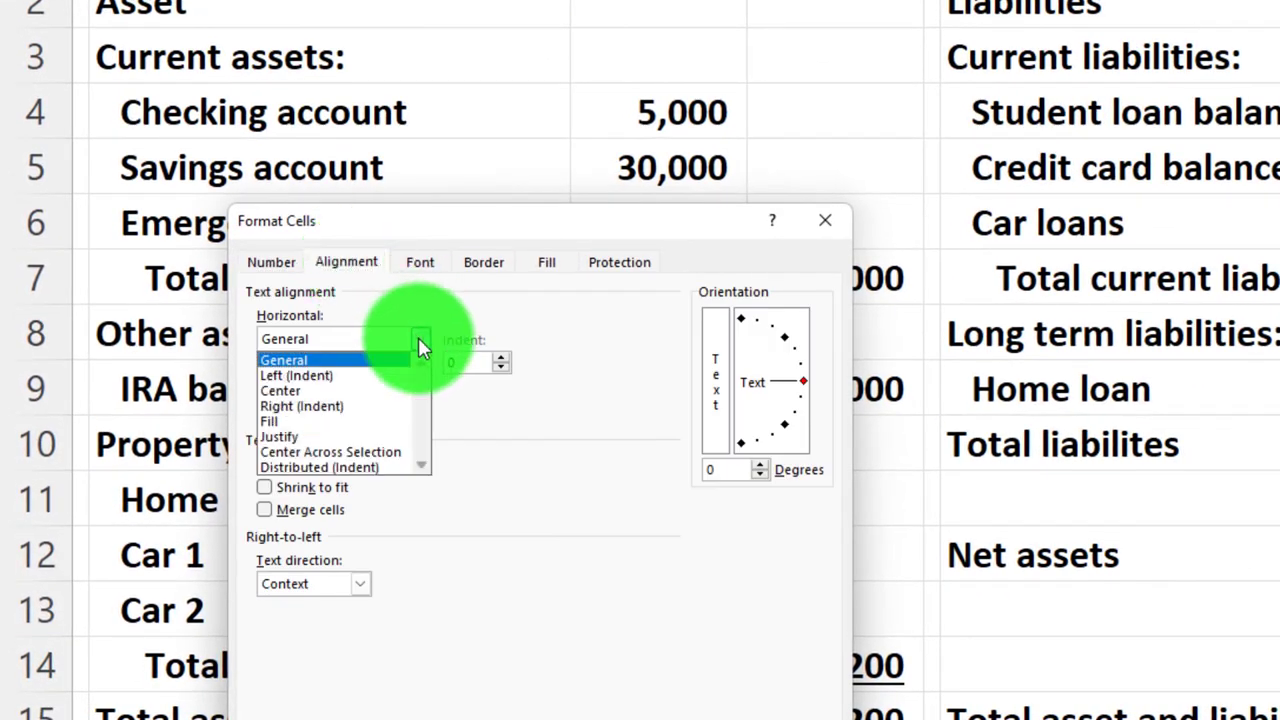
left_click(396, 452)
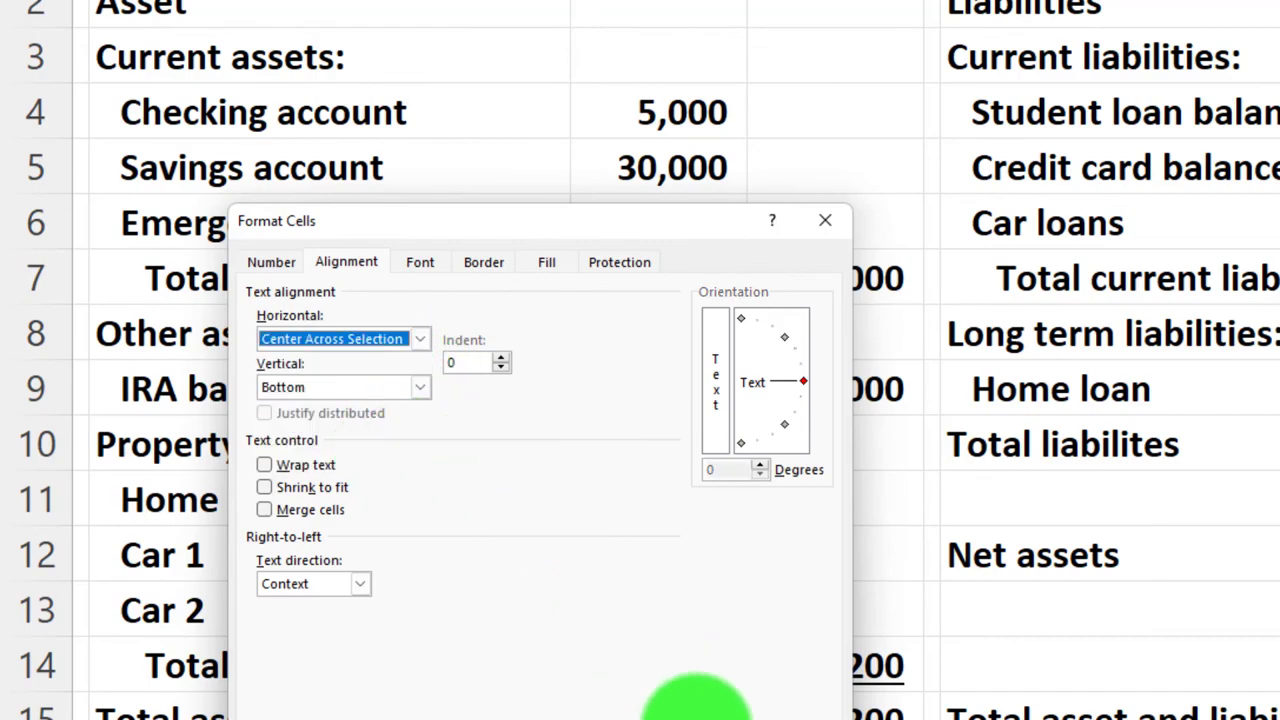
left_click(698, 705)
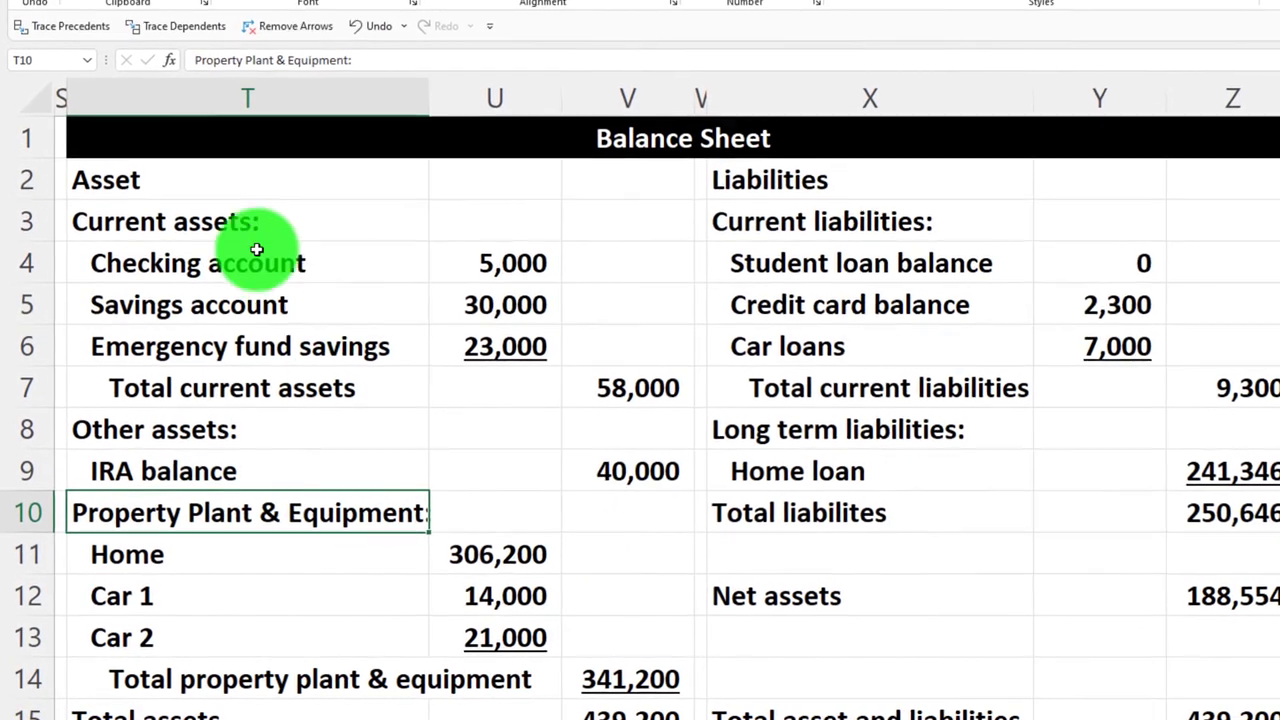
Fill the asset range T2:V15 and the liabilities range X2:Z15 with a light blue standard color
mouse_move(205, 192)
left_mouse_down()
mouse_move(551, 514)
mouse_move(584, 699)
mouse_move(577, 660)
left_mouse_up()
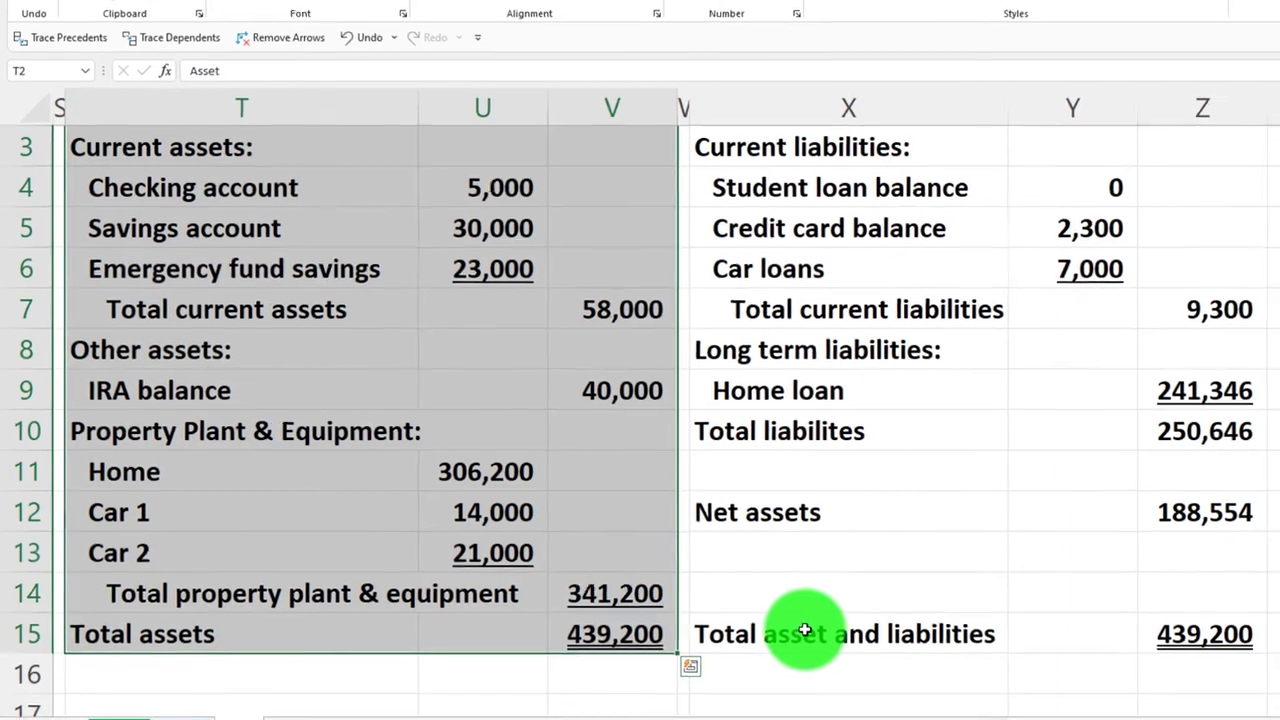
left_click(805, 630)
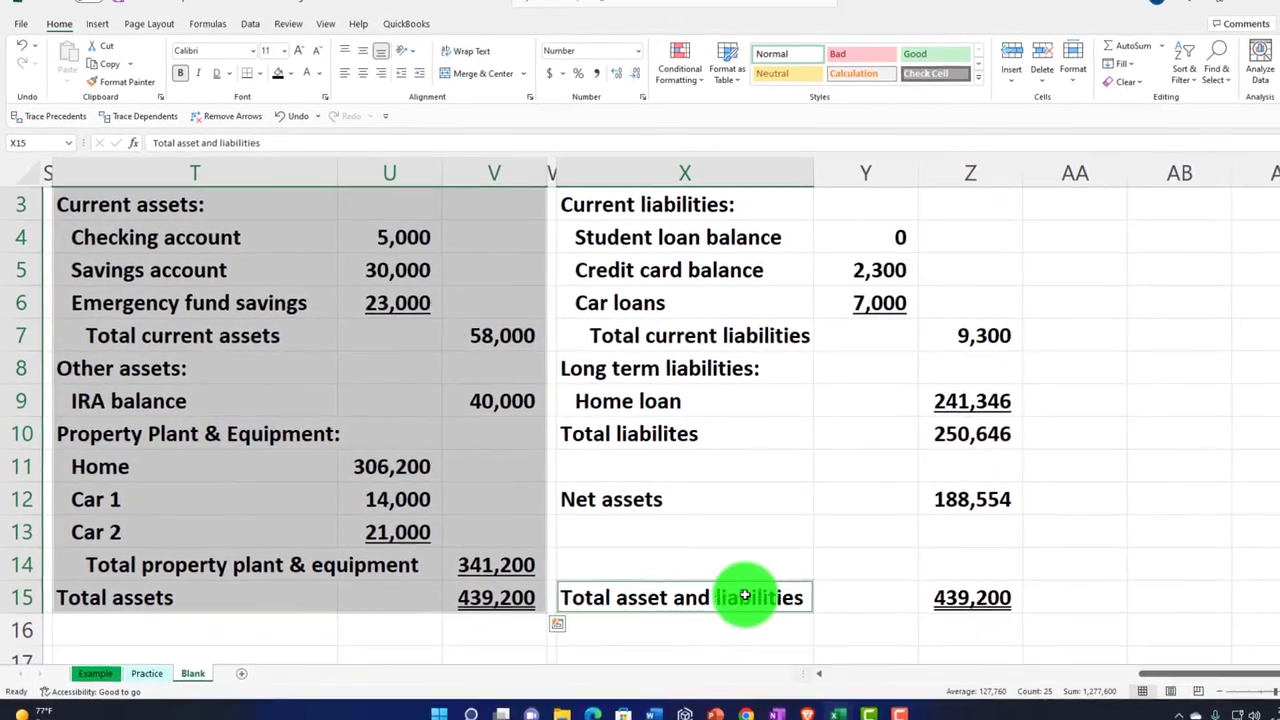
left_click_drag(745, 596, 920, 170)
left_click_drag(877, 250, 893, 259)
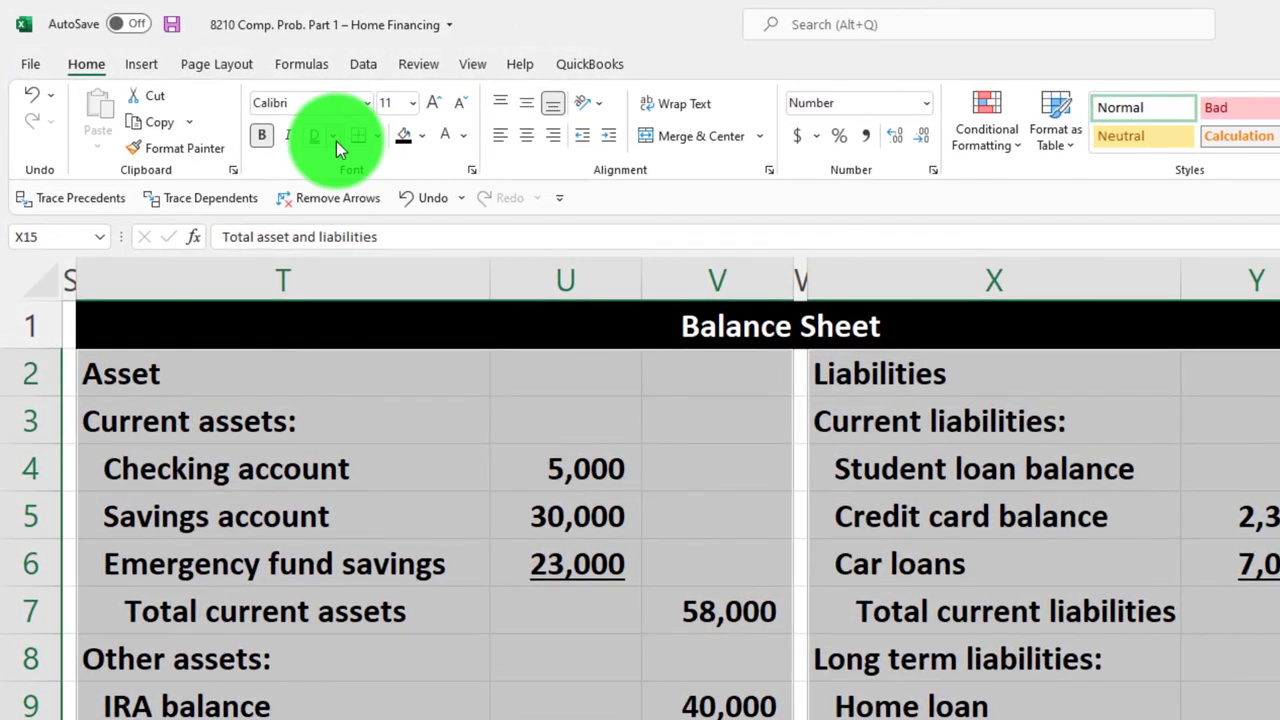
left_click(420, 140)
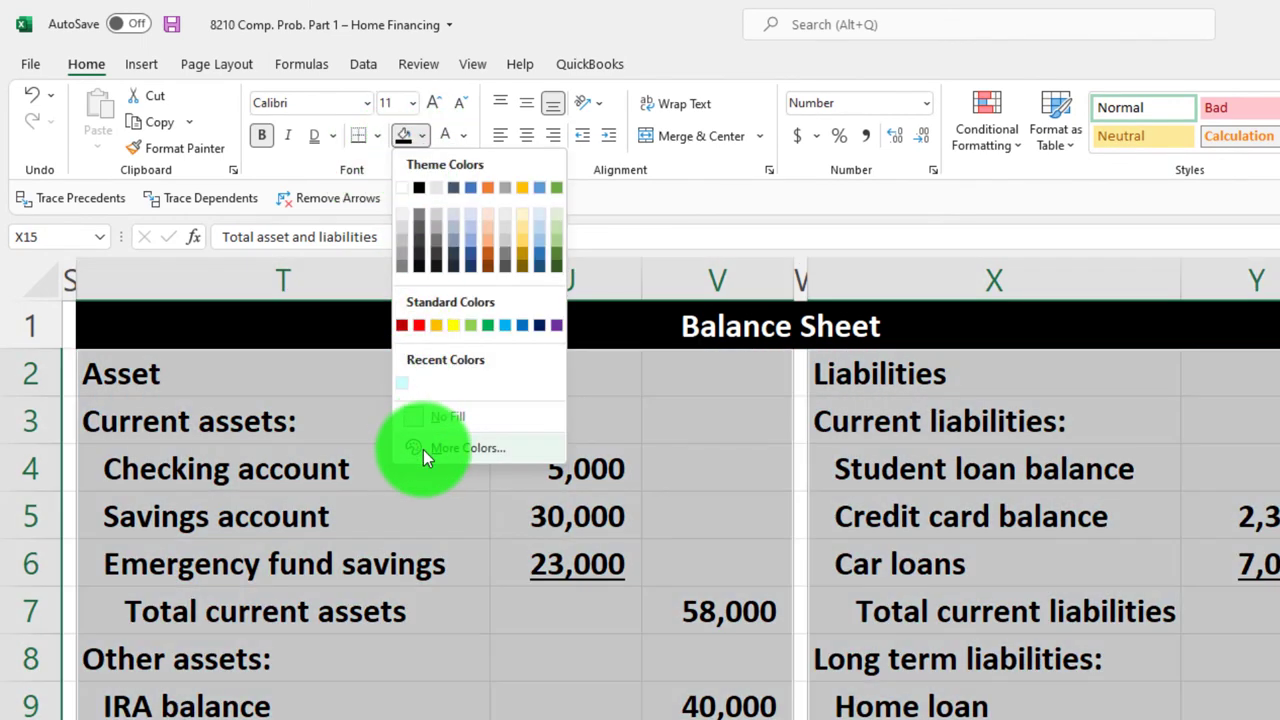
left_click(423, 449)
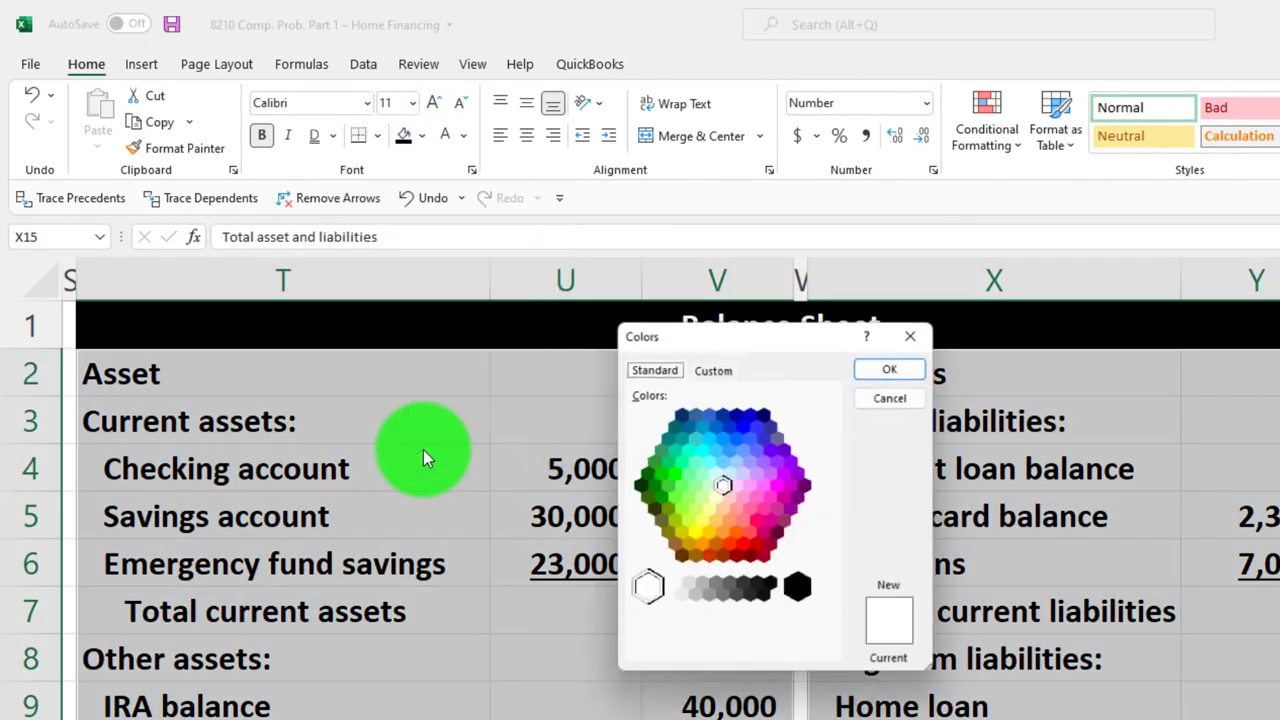
left_click(719, 472)
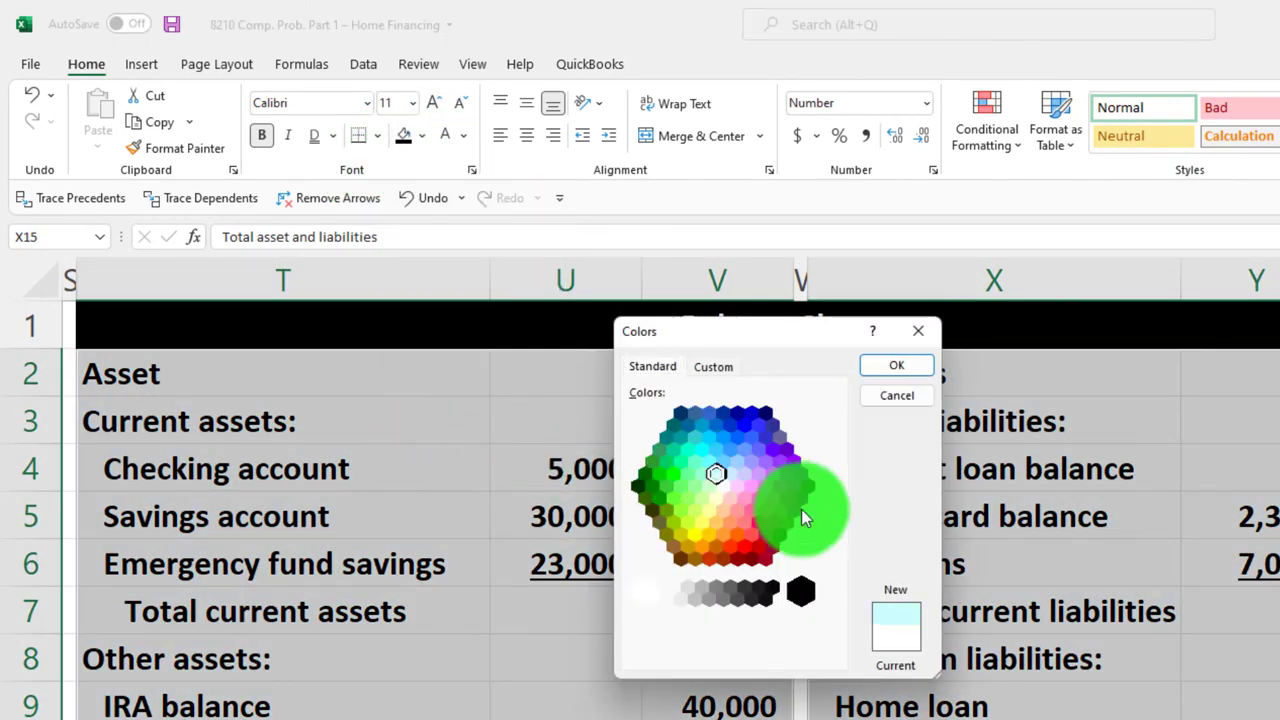
left_click(890, 368)
Apply all borders to the asset and liabilities ranges T2:V15 and X2:Z15
scroll(642, 293, "down", 2)
left_click(377, 135)
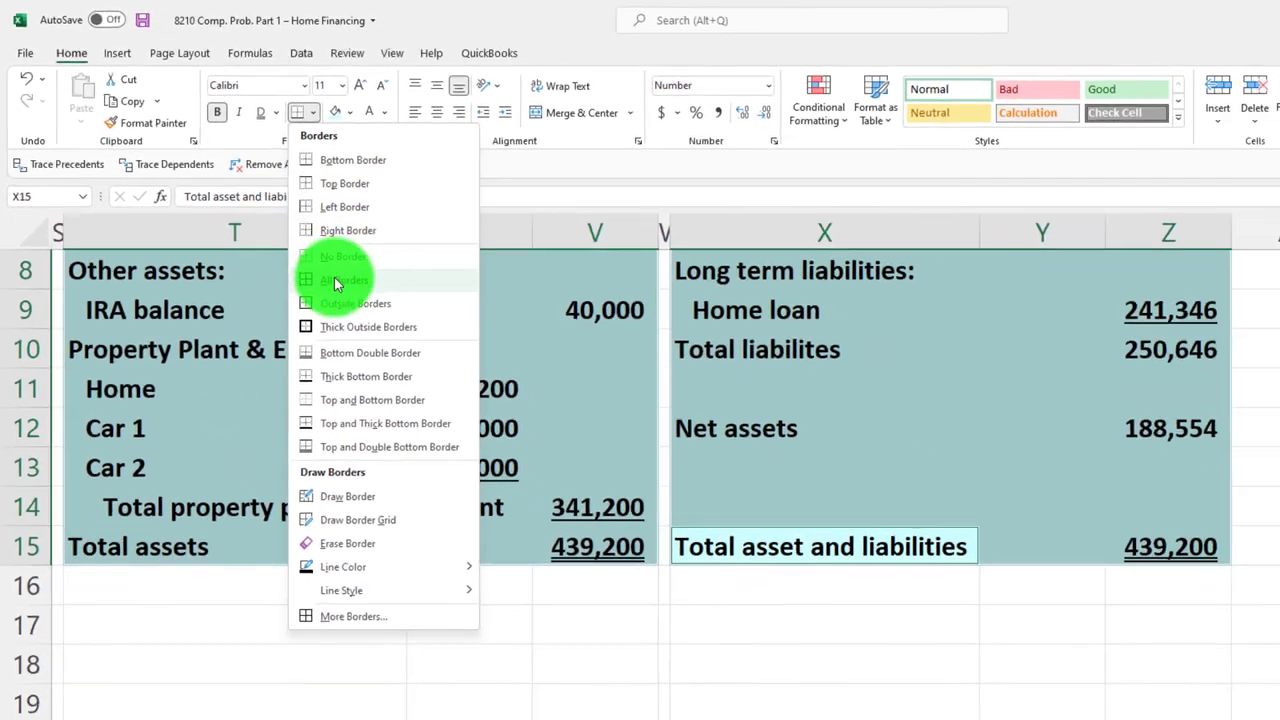
left_click(334, 280)
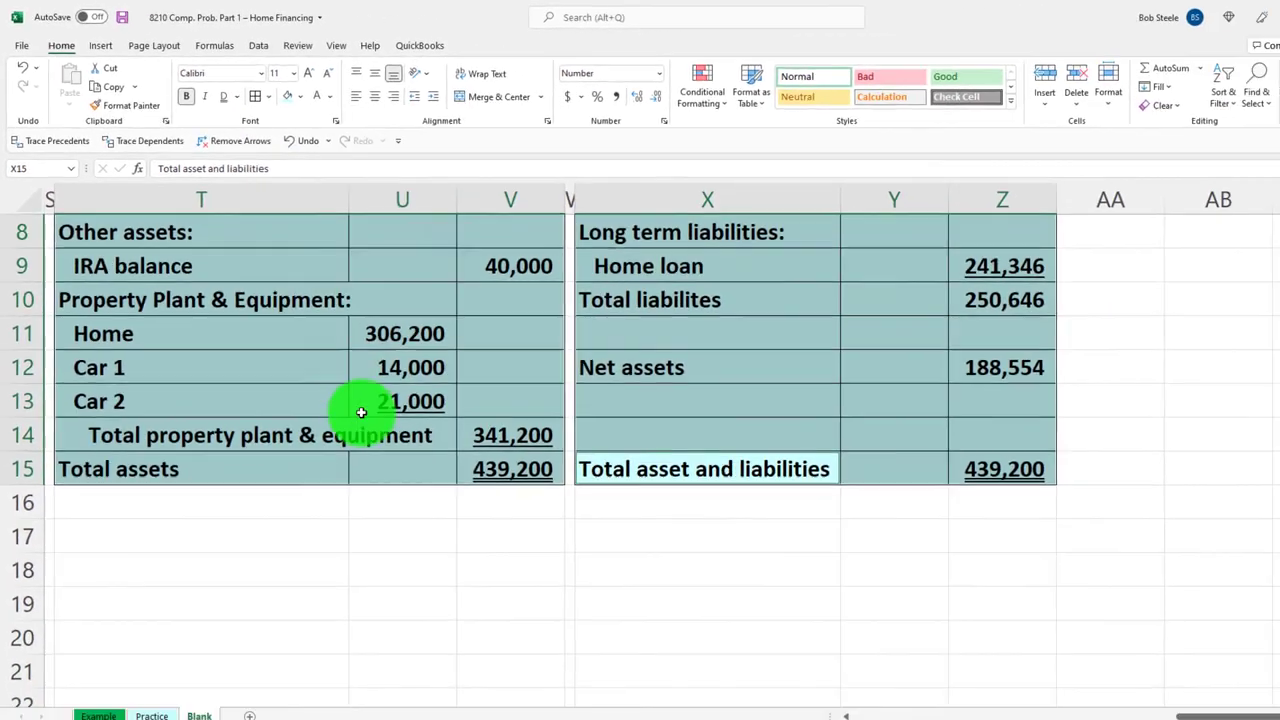
left_click(493, 601)
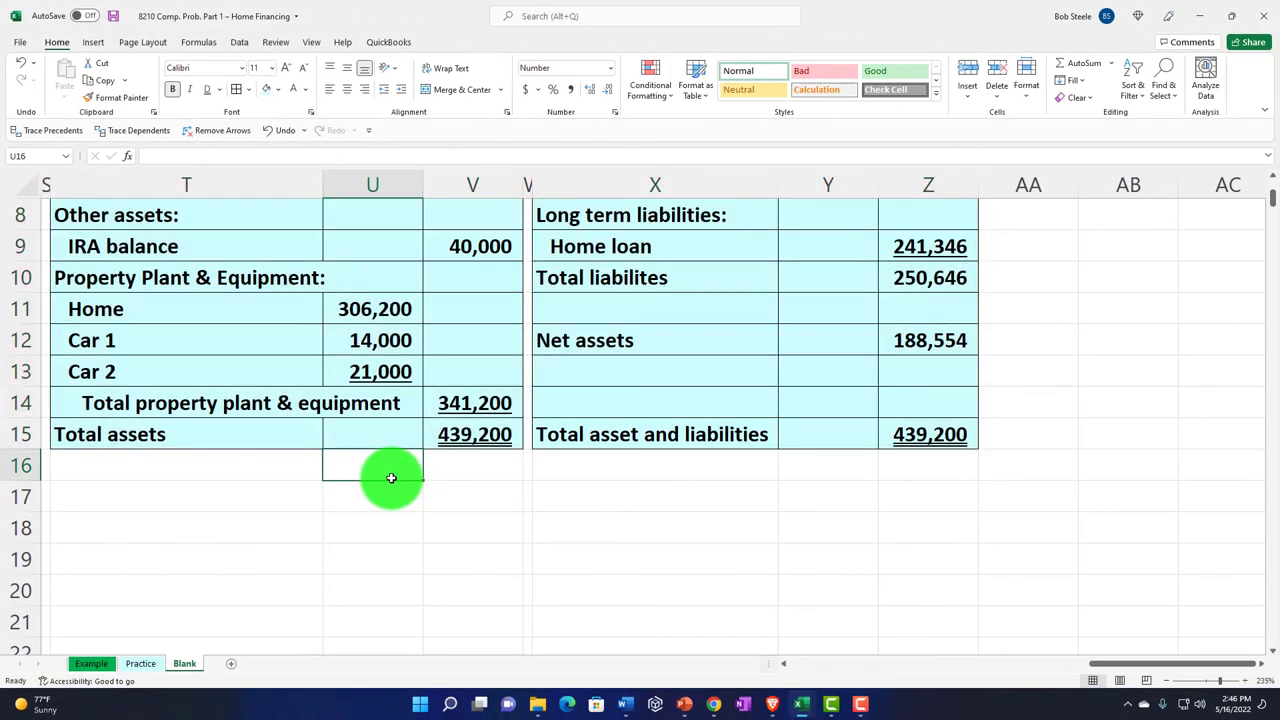
Run a spelling check on the sheet from its beginning and correct "liabilites" to "liabilities" in X10
scroll(391, 478, "up", 3)
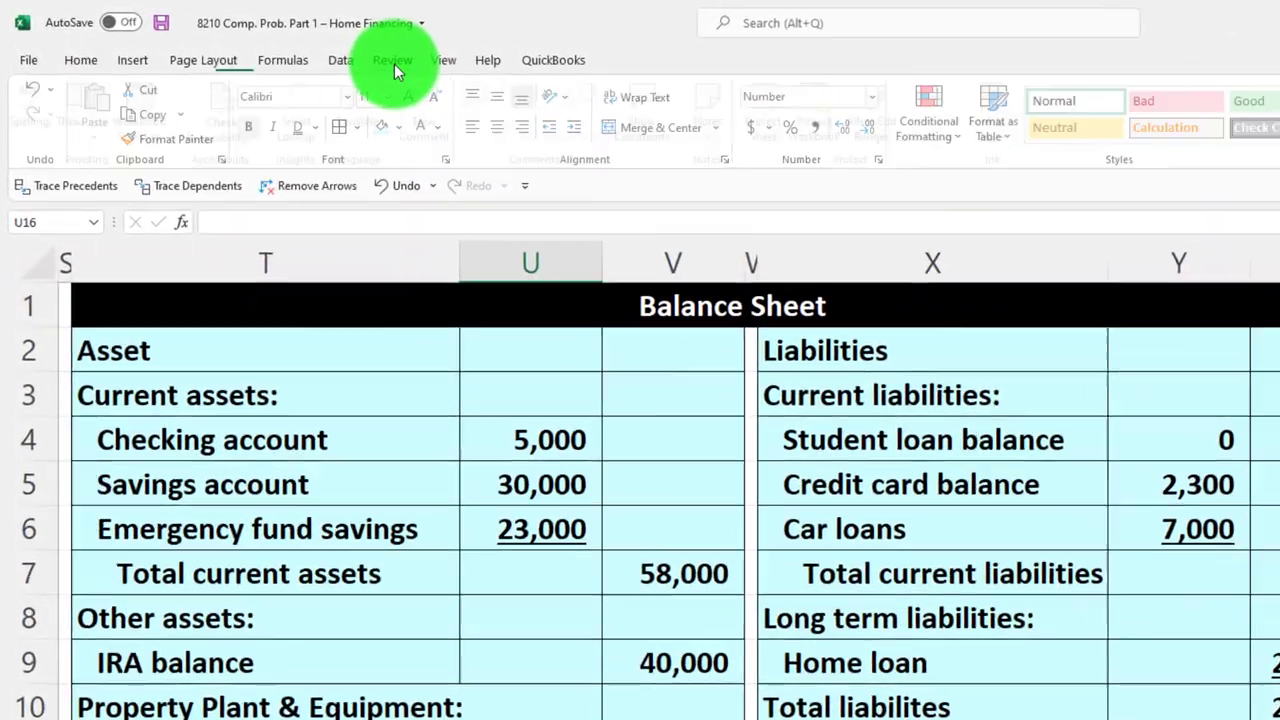
left_click(275, 42)
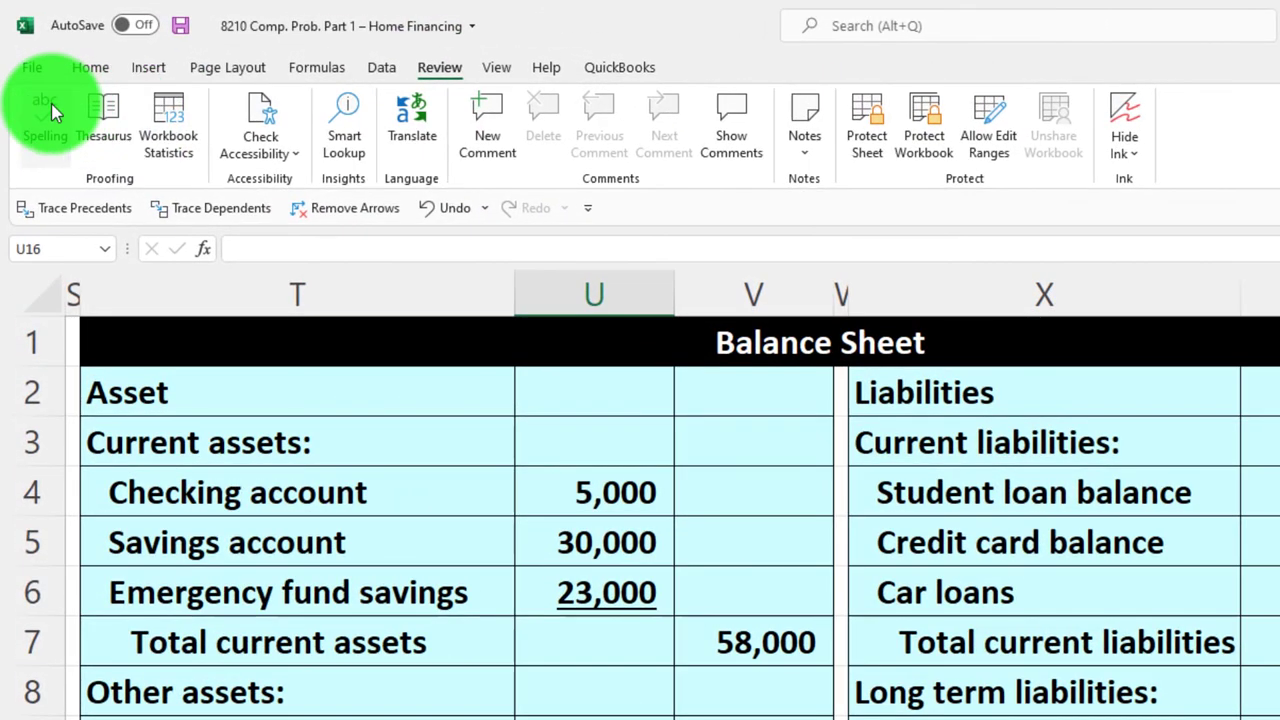
left_click(46, 110)
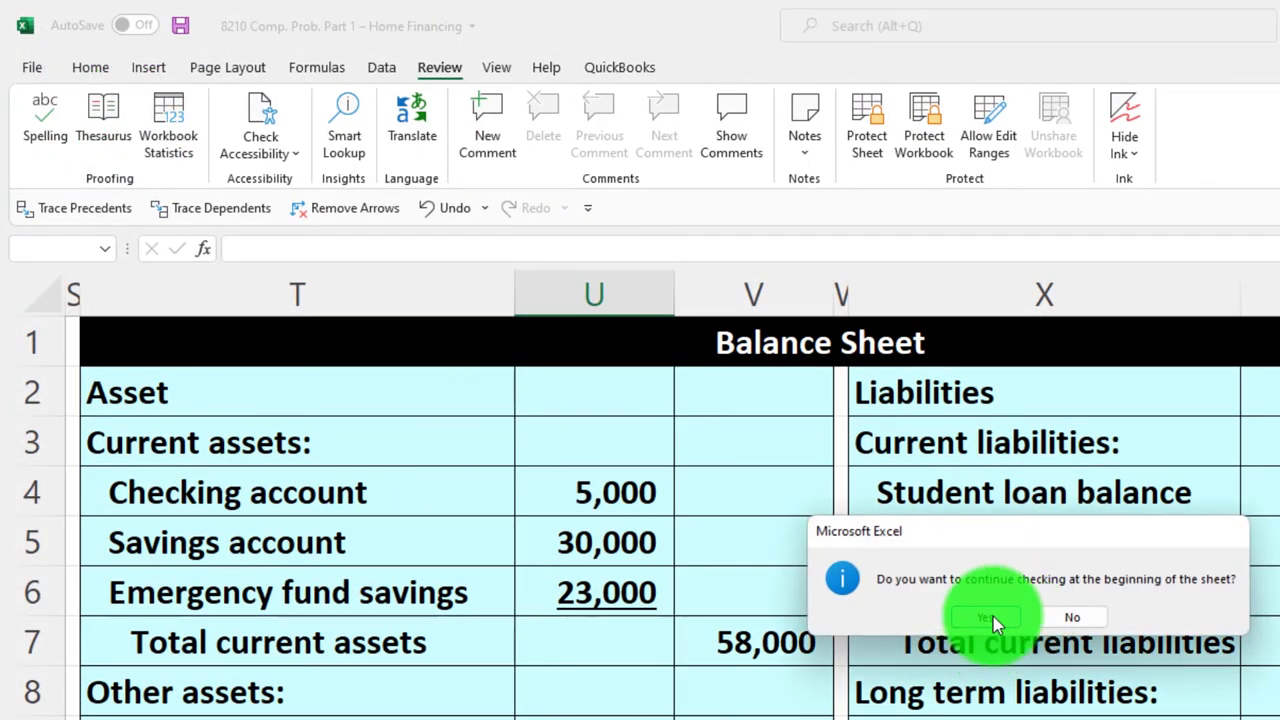
left_click(990, 617)
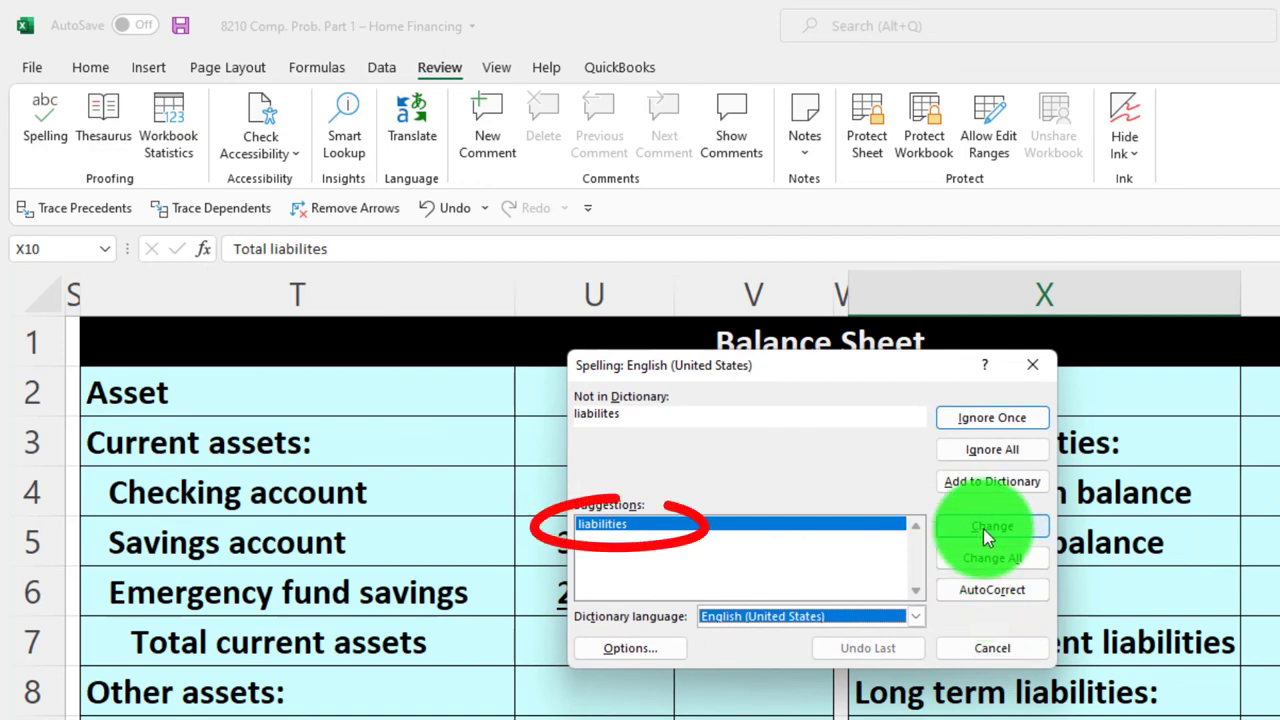
left_click(1035, 617)
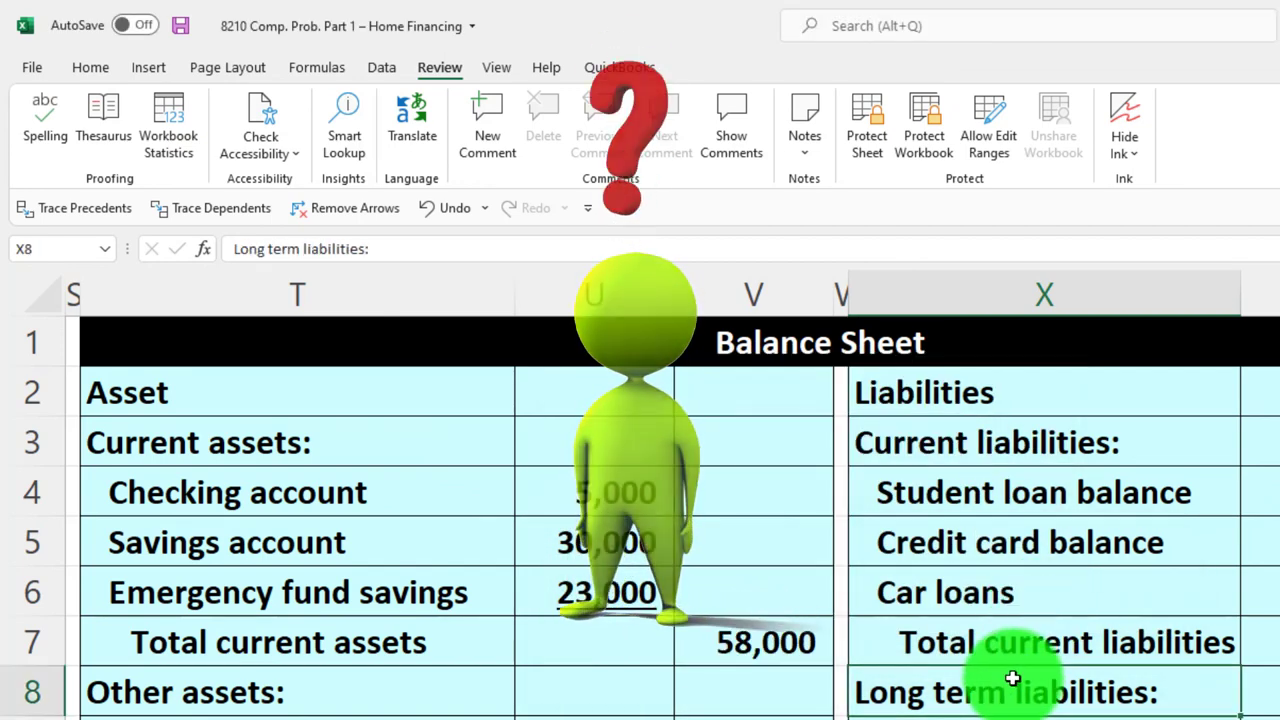
scroll(1002, 682, "down", 1)
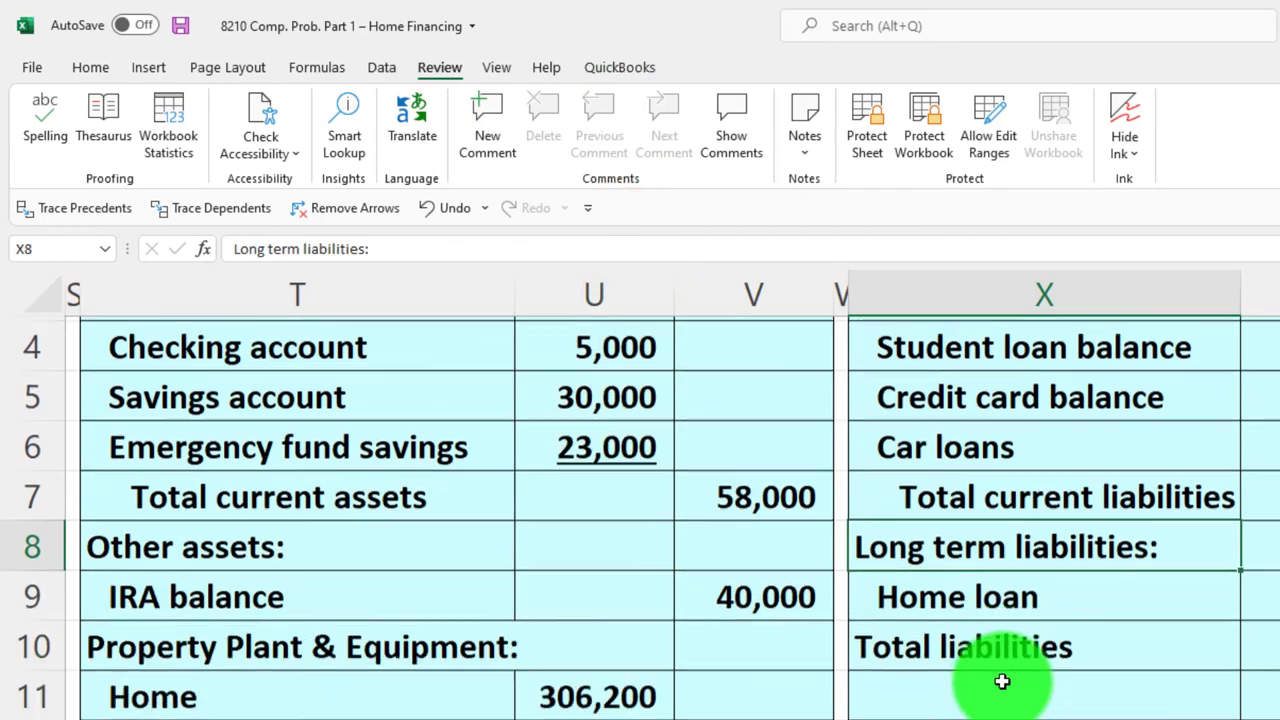
scroll(1002, 682, "up", 1)
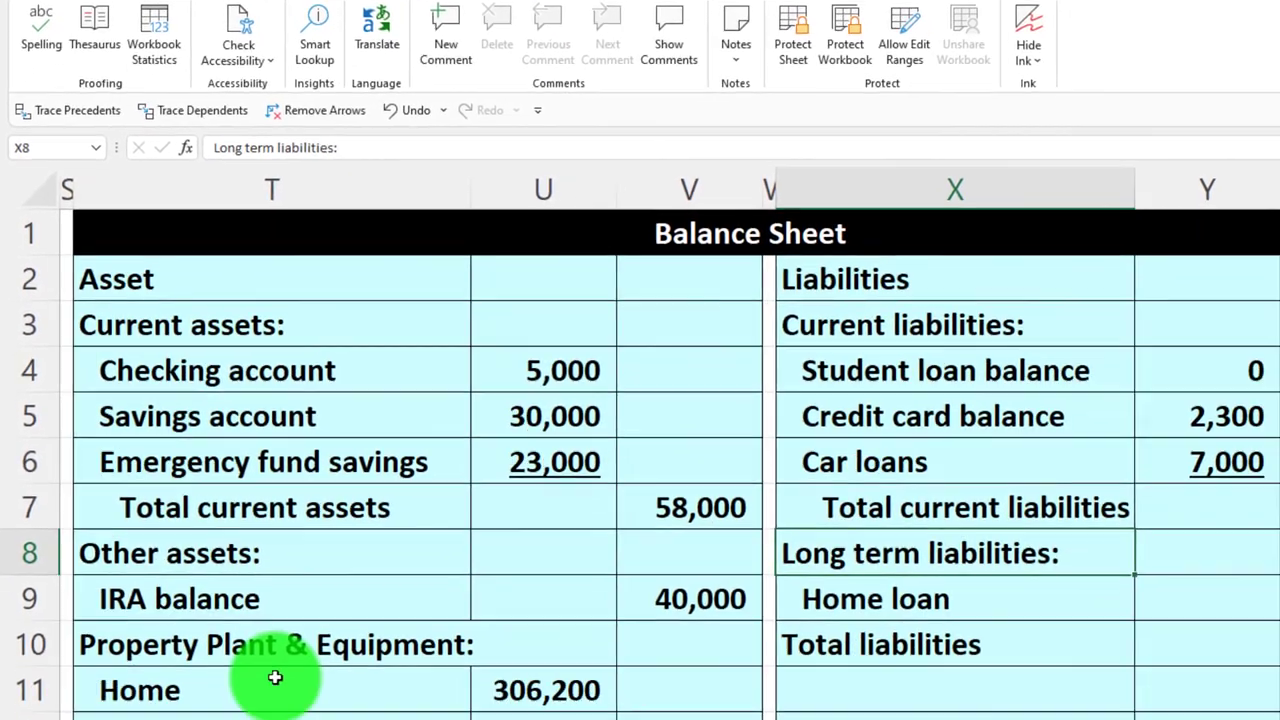
Look over the finished balance sheet, checking the asset and liabilities sections from the header row down to the totals in row 15
left_click(277, 674)
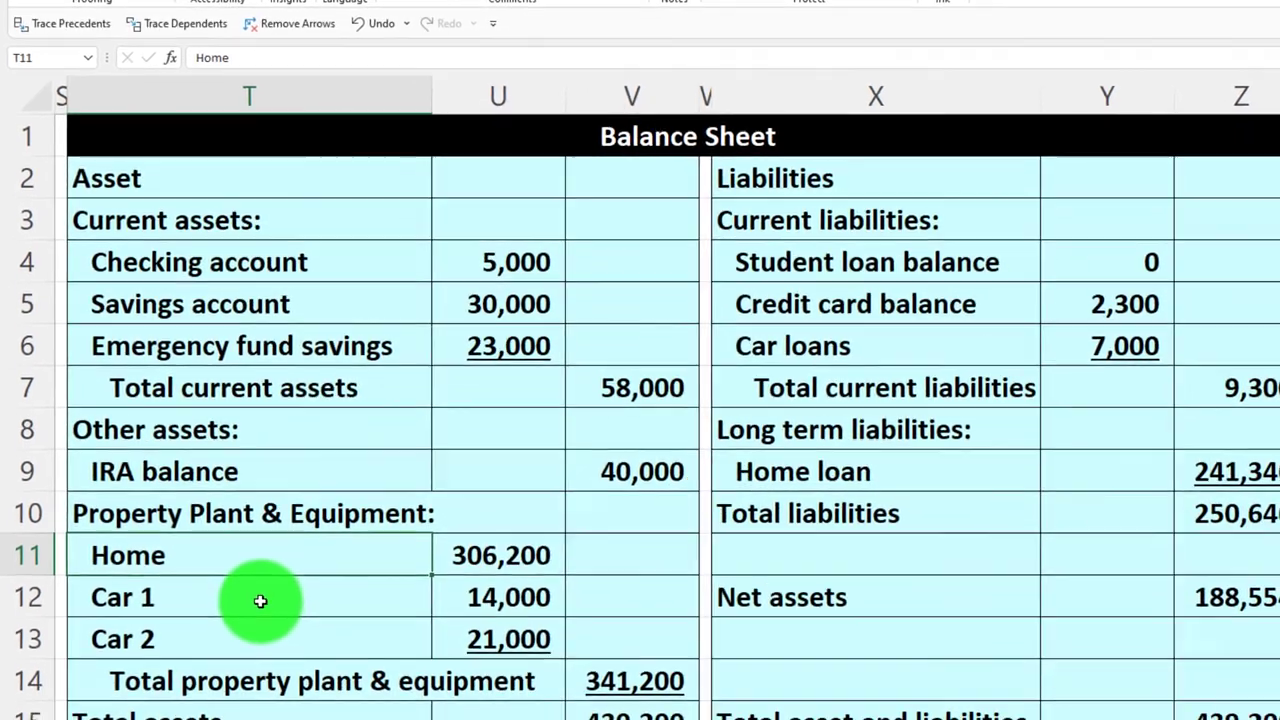
key("Down")
key("Down")
key("Down")
key("Down")
key("Down")
key("Right")
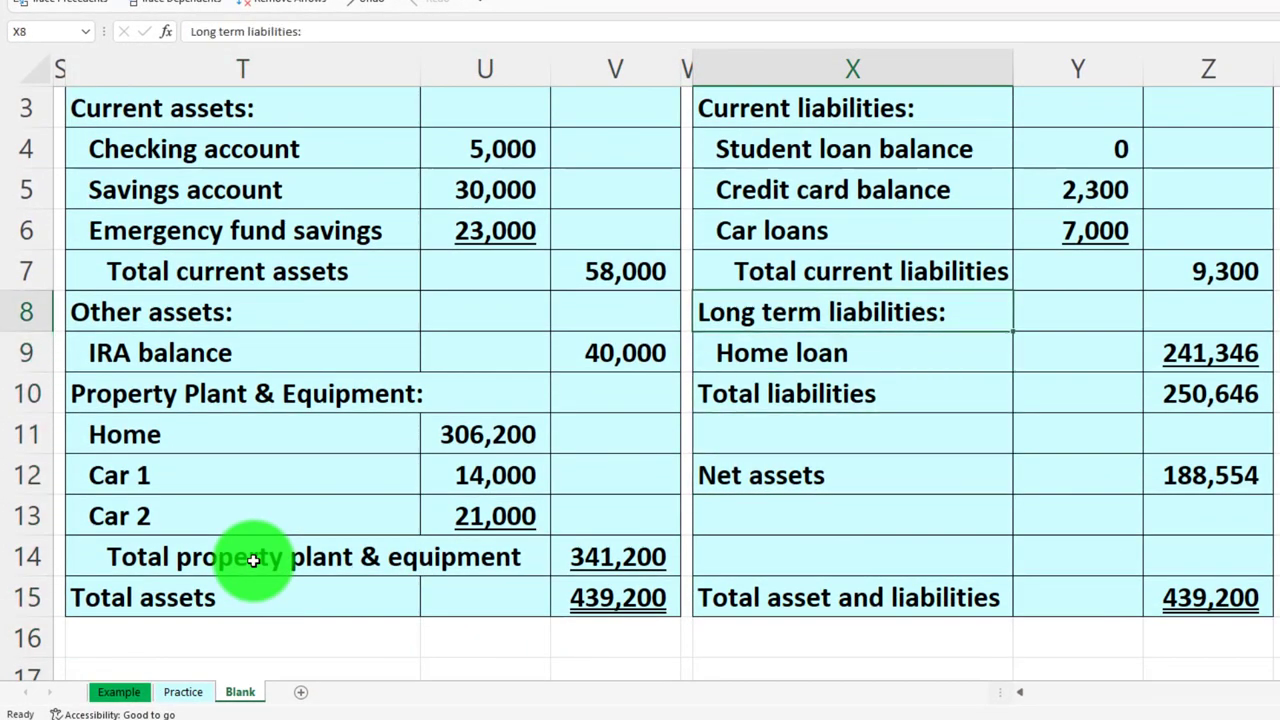
key("Up")
key("Up")
key("Up")
key("Up")
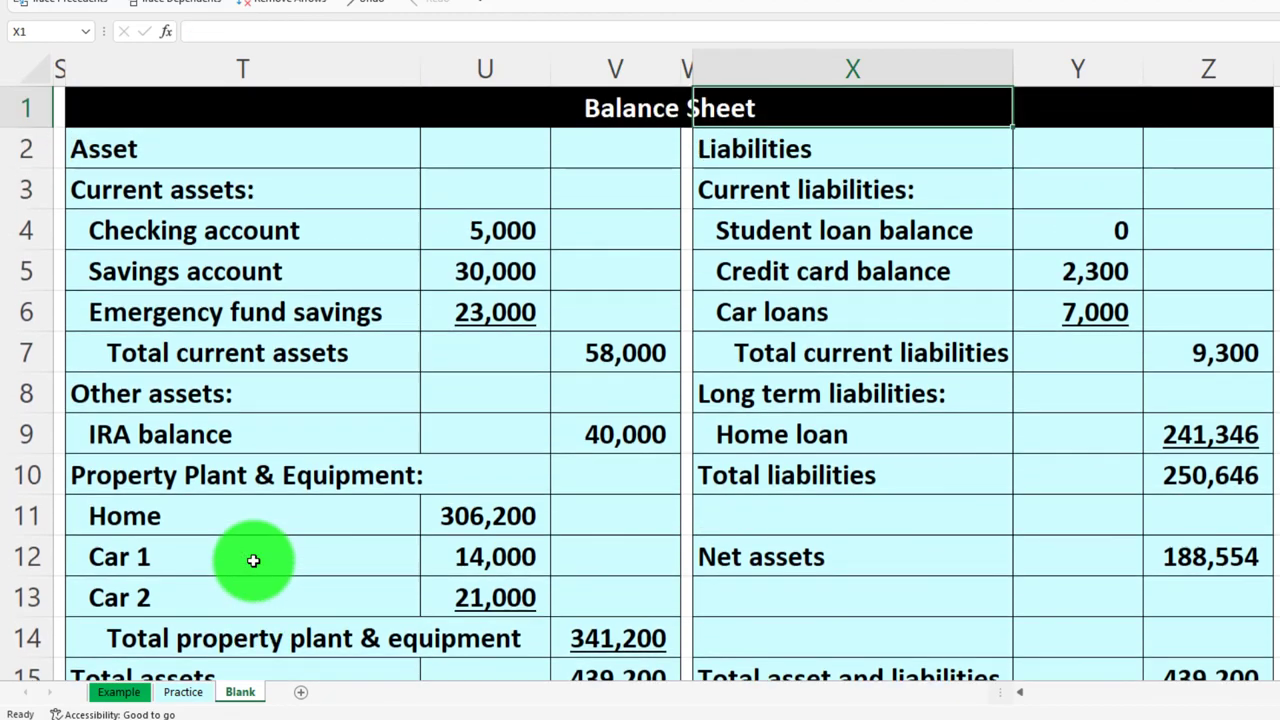
key("Right")
key("Right")
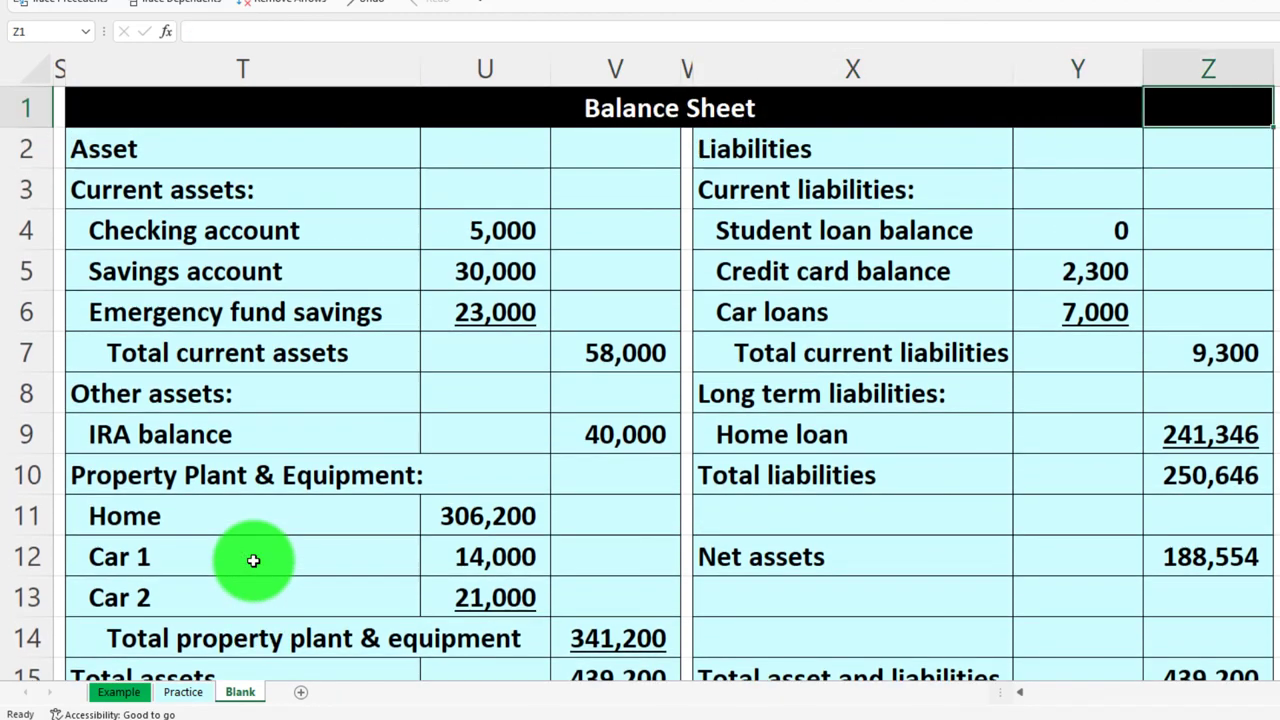
scroll(288, 650, "down", 1)
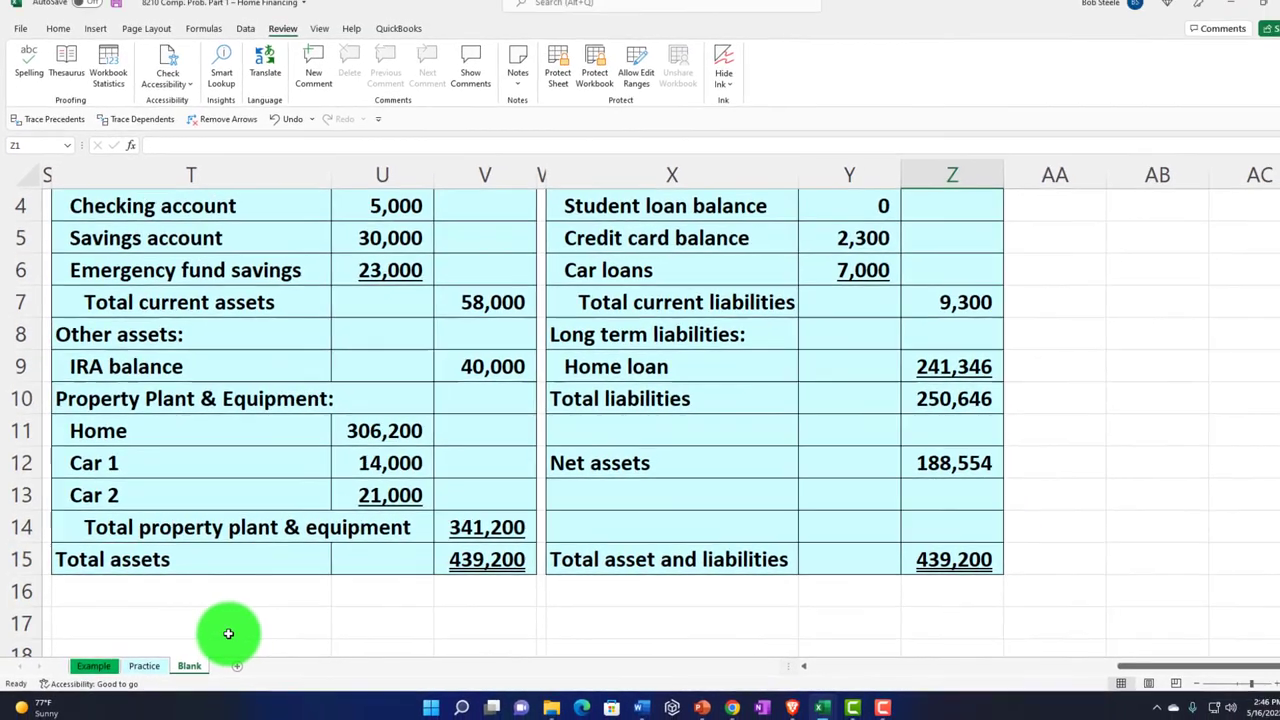
scroll(224, 632, "up", 1)
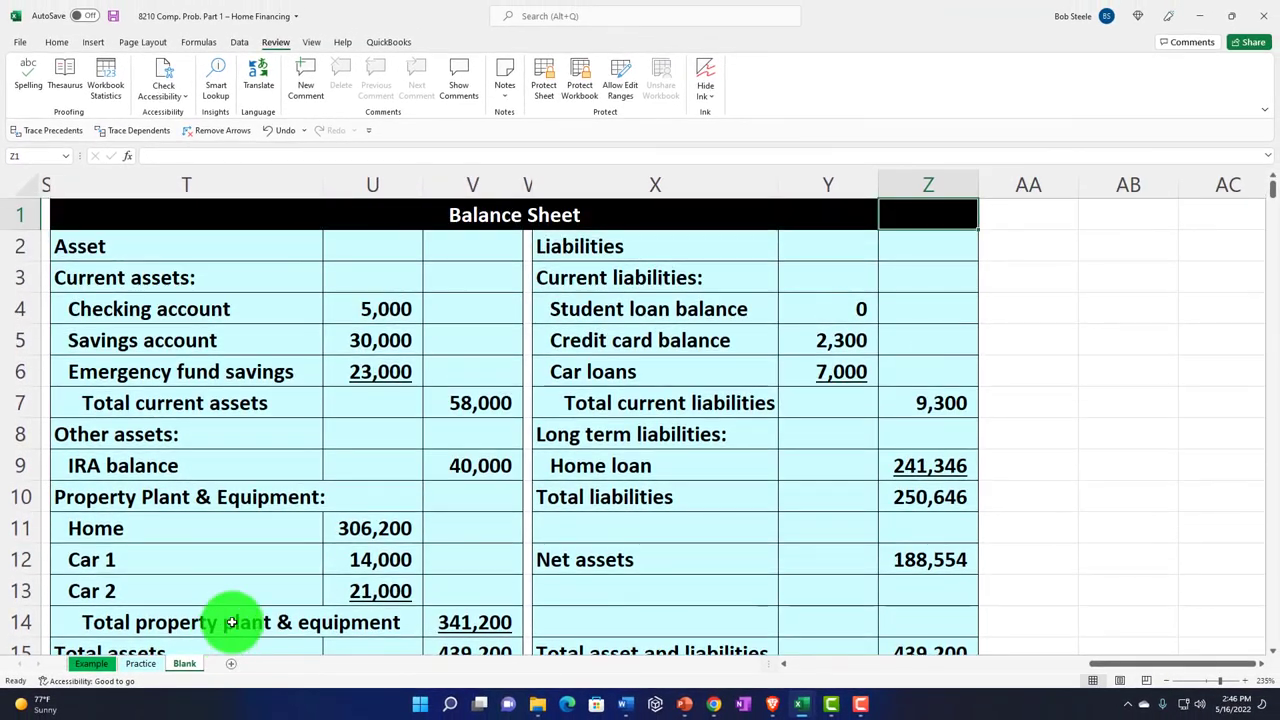